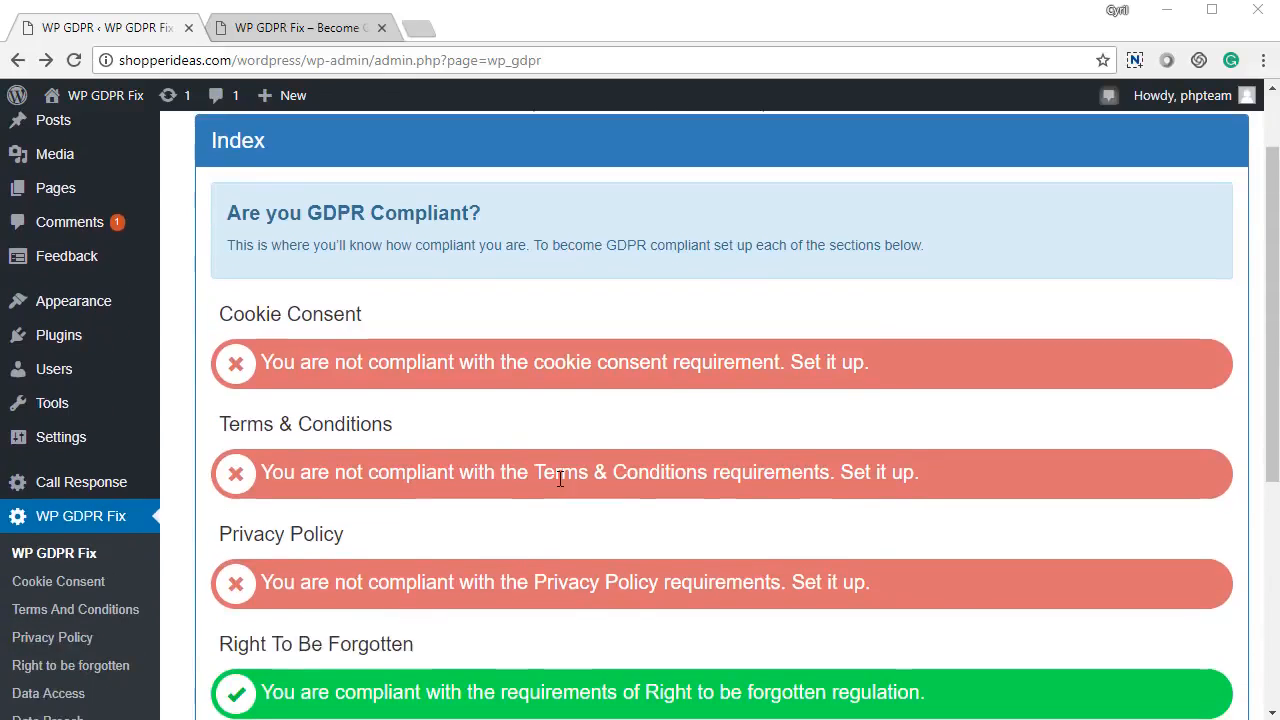
pyautogui.scroll(-4, 567, 451)
# Scroll through the Index tab to see which compliance sections are still red.
pyautogui.scroll(5, 567, 450)
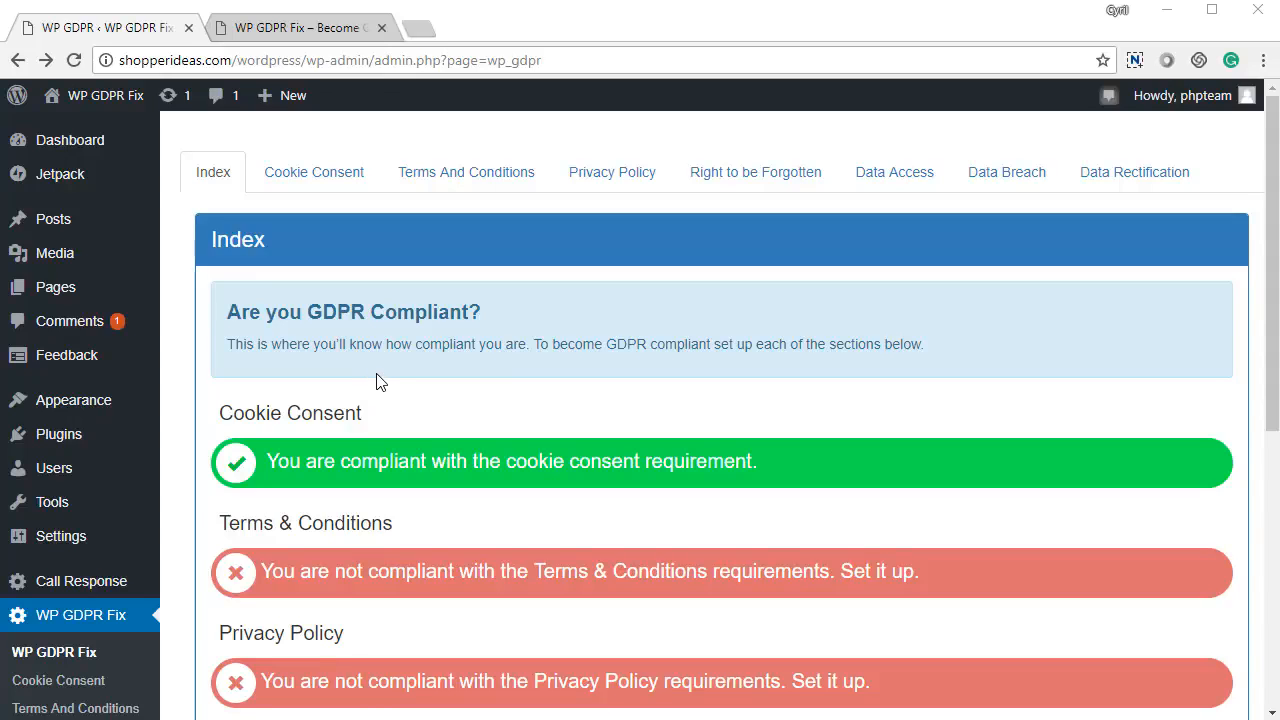
pyautogui.scroll(-5, 380, 400)
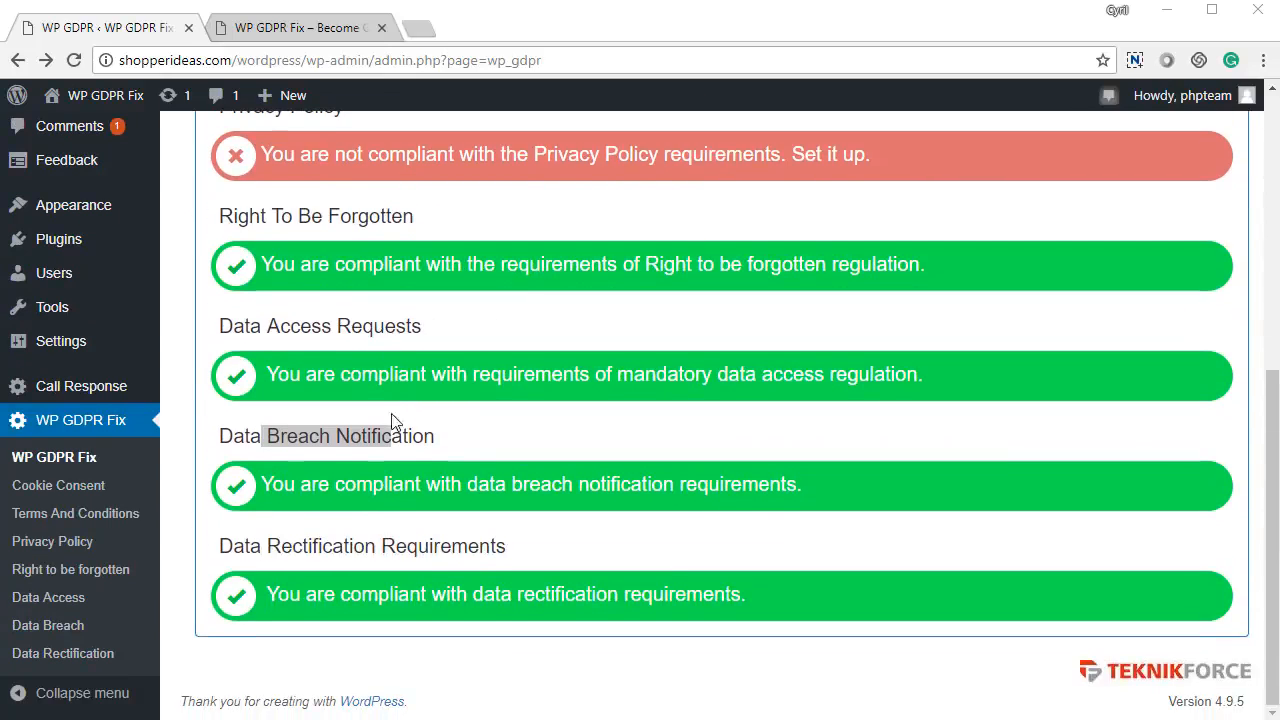
pyautogui.click(391, 470)
pyautogui.scroll(2, 391, 445)
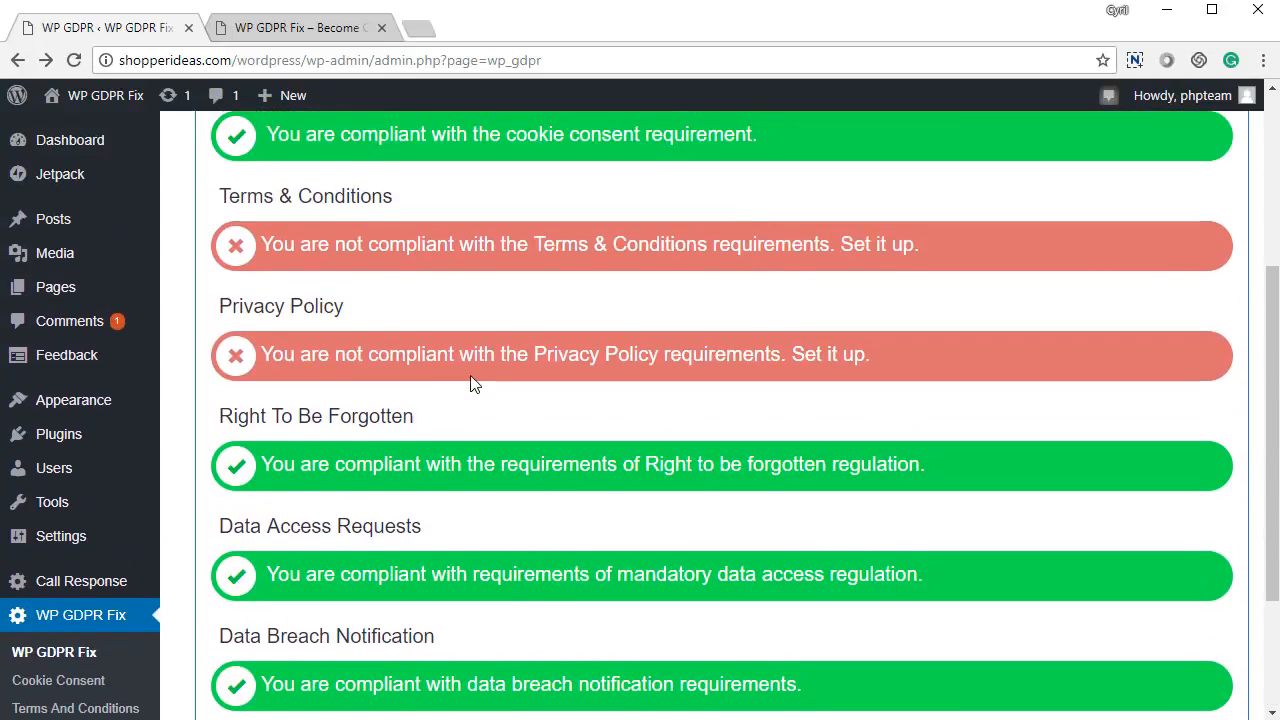
pyautogui.scroll(1, 462, 380)
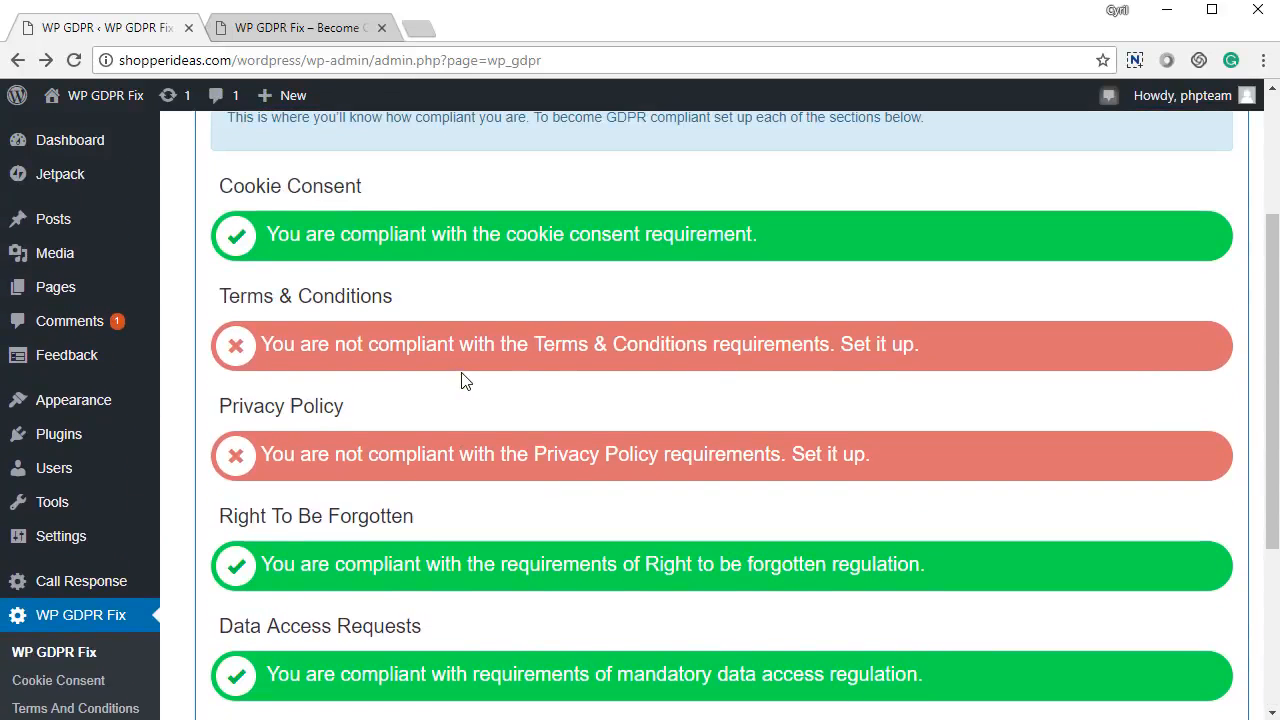
pyautogui.scroll(1, 426, 380)
pyautogui.scroll(-4, 369, 329)
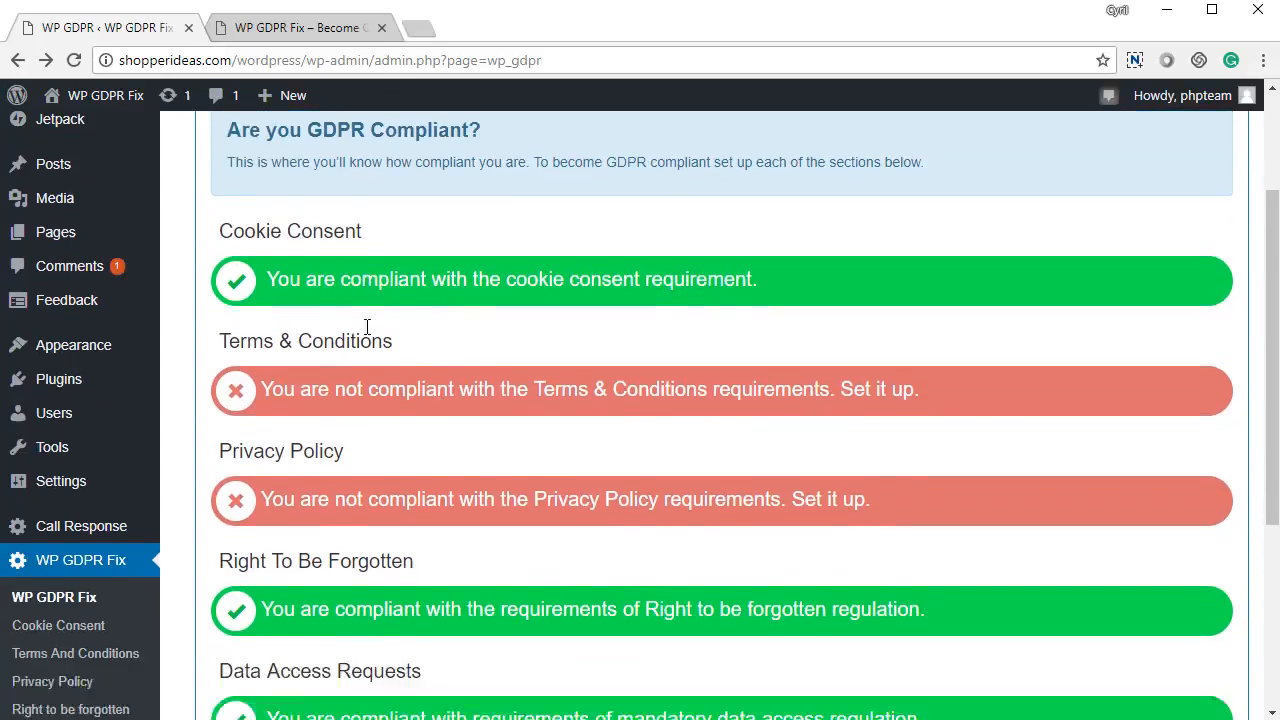
pyautogui.scroll(3, 399, 435)
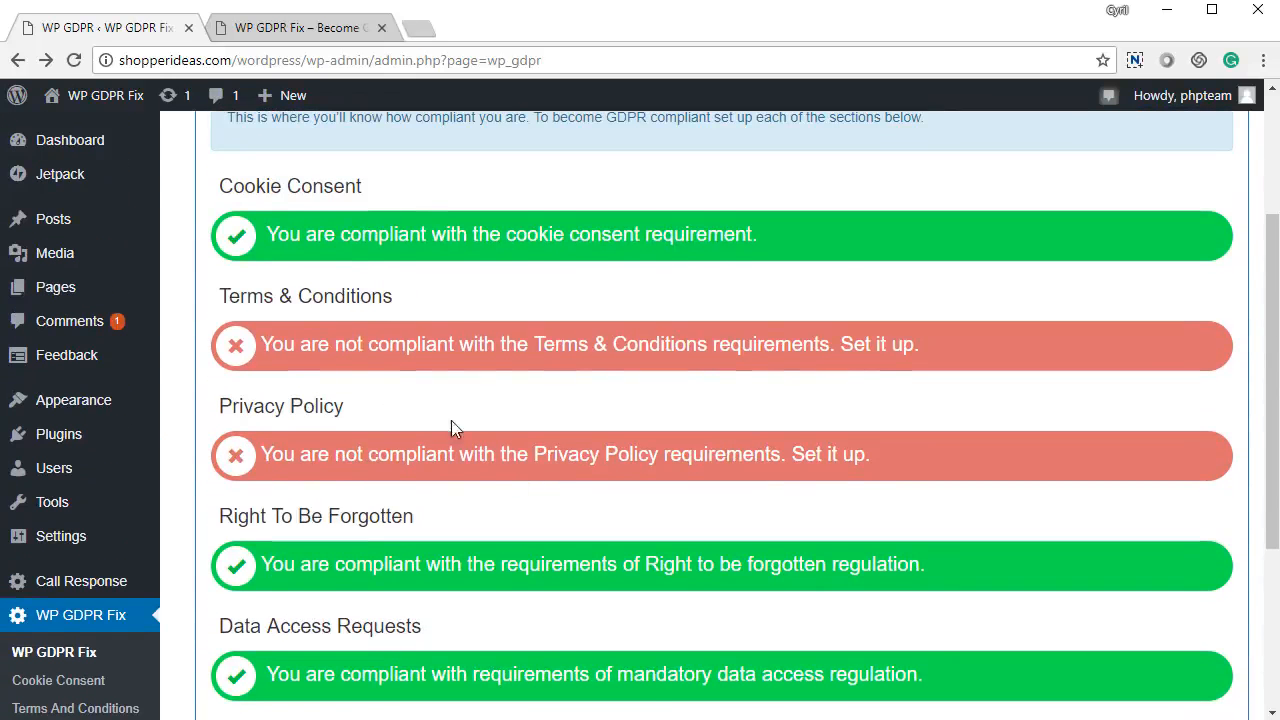
# Highlight the red status text, including the Cookie Consent heading, then go to Cookie Consent settings.
pyautogui.moveTo(363, 344); pyautogui.dragTo(836, 370)
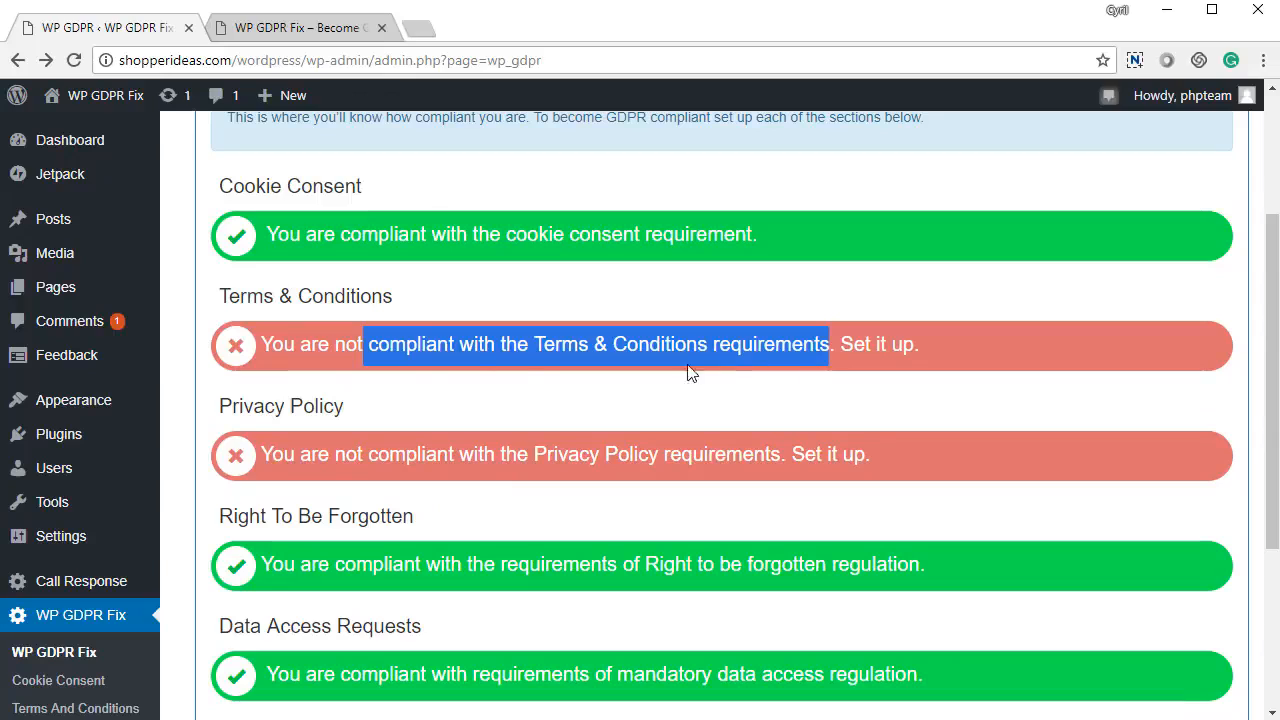
pyautogui.click(393, 305)
pyautogui.moveTo(312, 407); pyautogui.dragTo(340, 407)
pyautogui.click(407, 426)
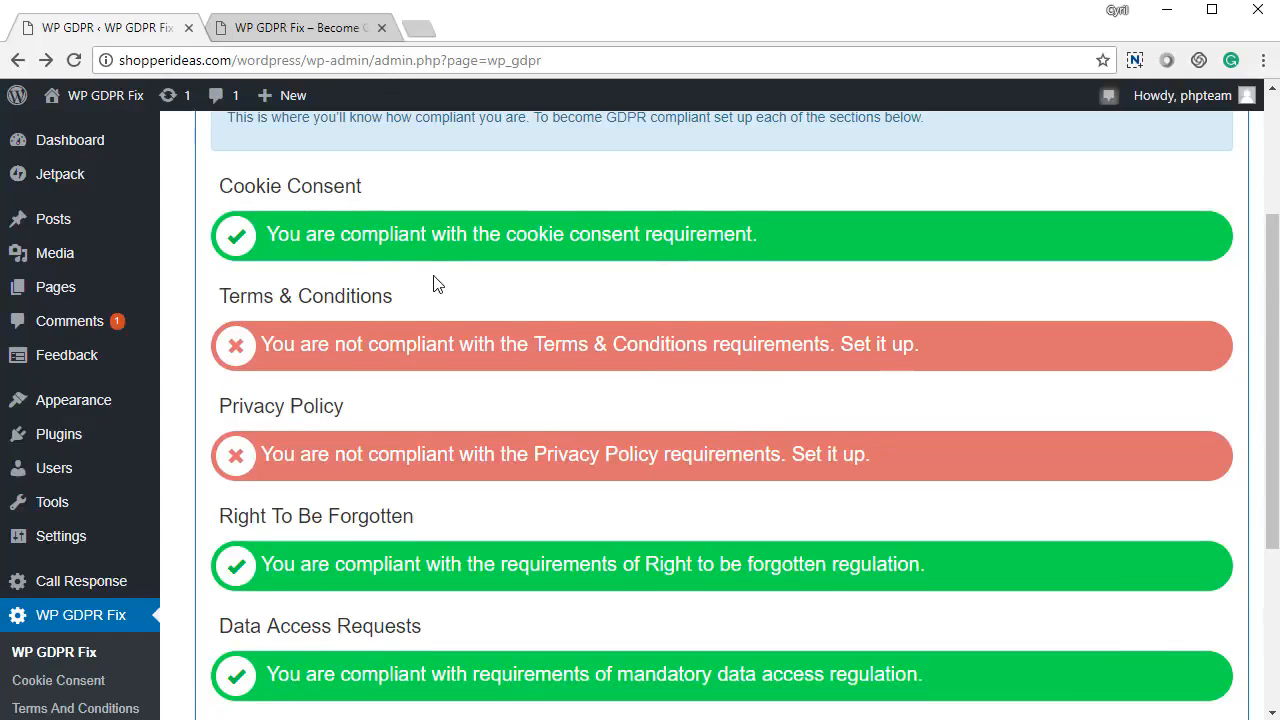
pyautogui.scroll(-3, 435, 285)
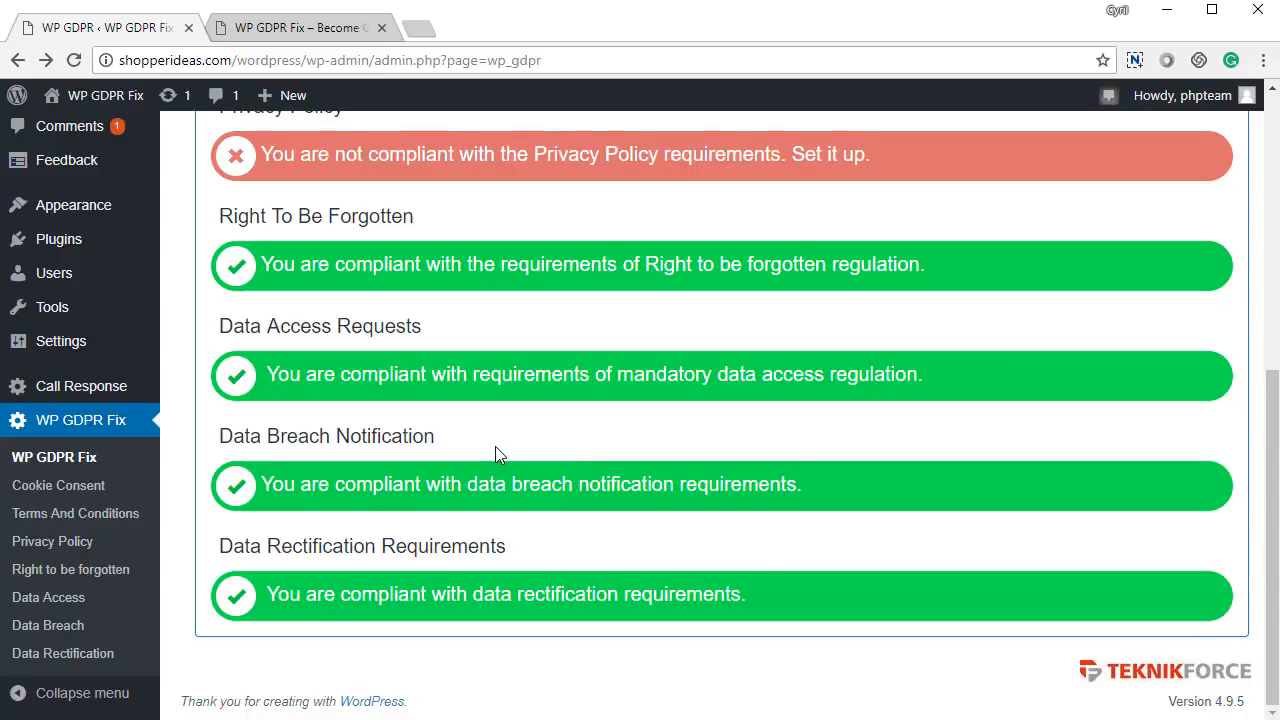
pyautogui.scroll(2, 400, 406)
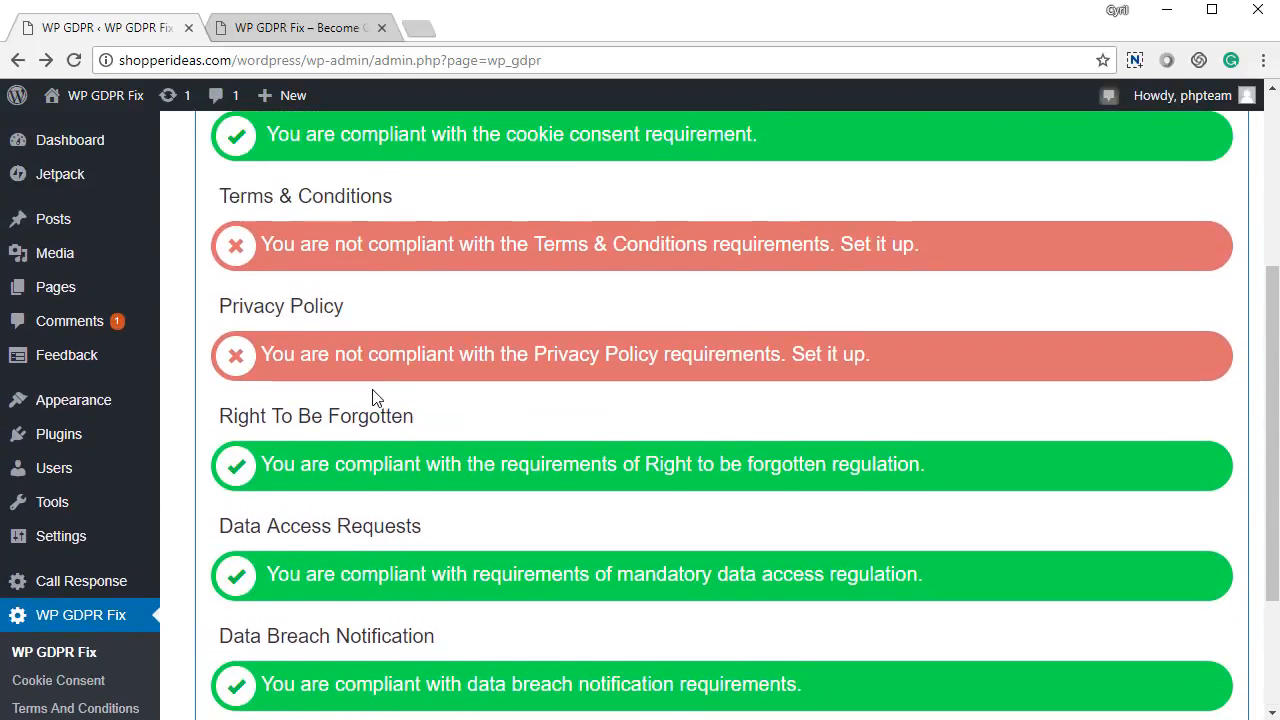
pyautogui.scroll(3, 372, 398)
pyautogui.moveTo(257, 388); pyautogui.dragTo(376, 393)
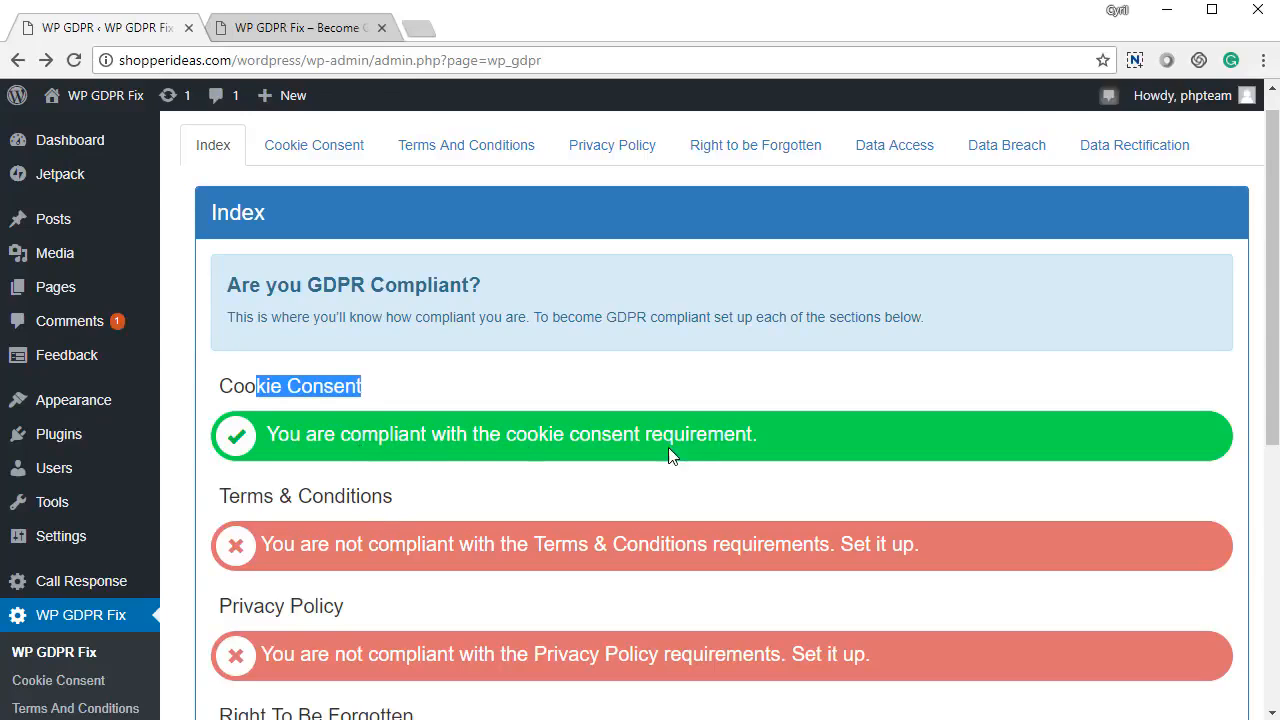
pyautogui.click(279, 416)
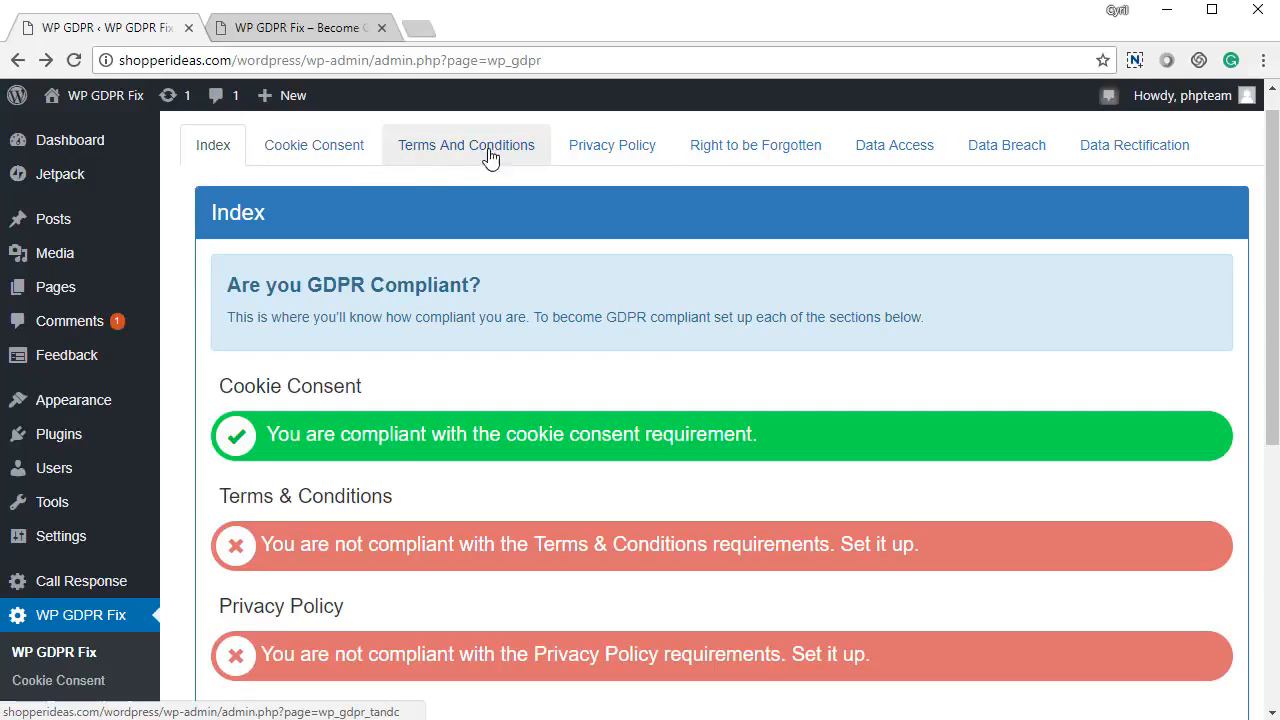
pyautogui.click(334, 148)
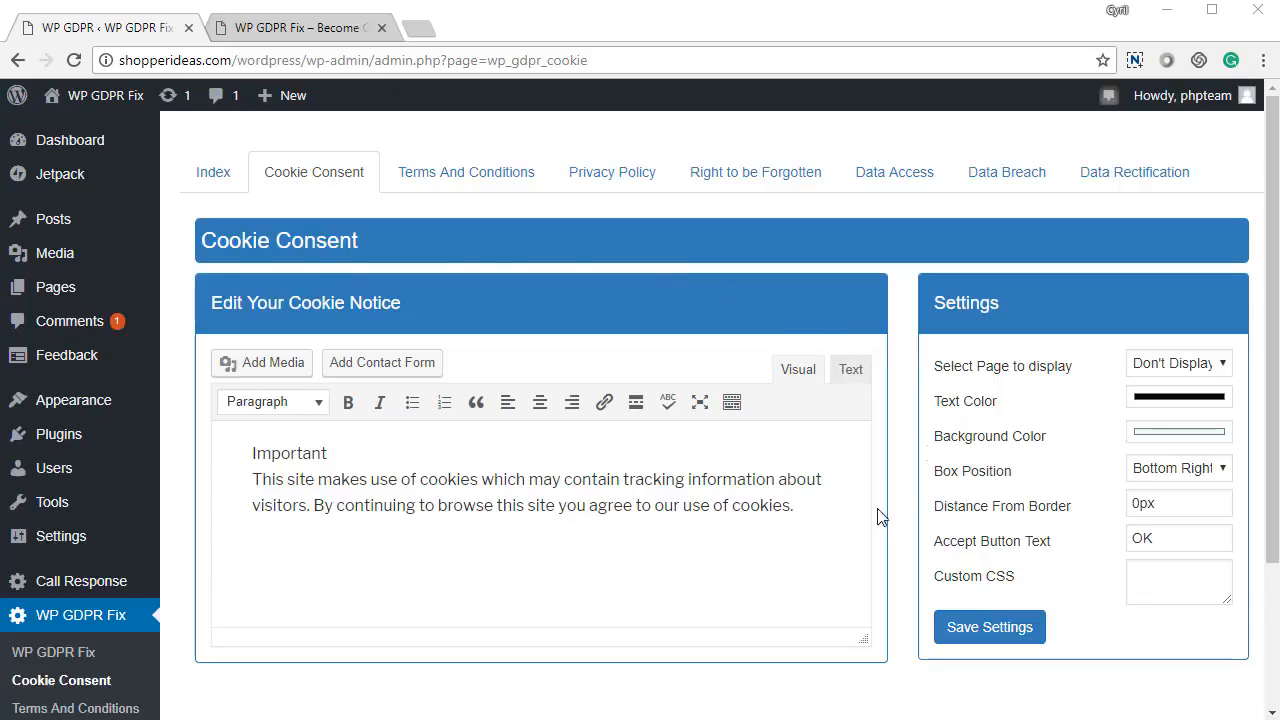
pyautogui.moveTo(273, 479); pyautogui.dragTo(816, 538)
pyautogui.click(840, 515)
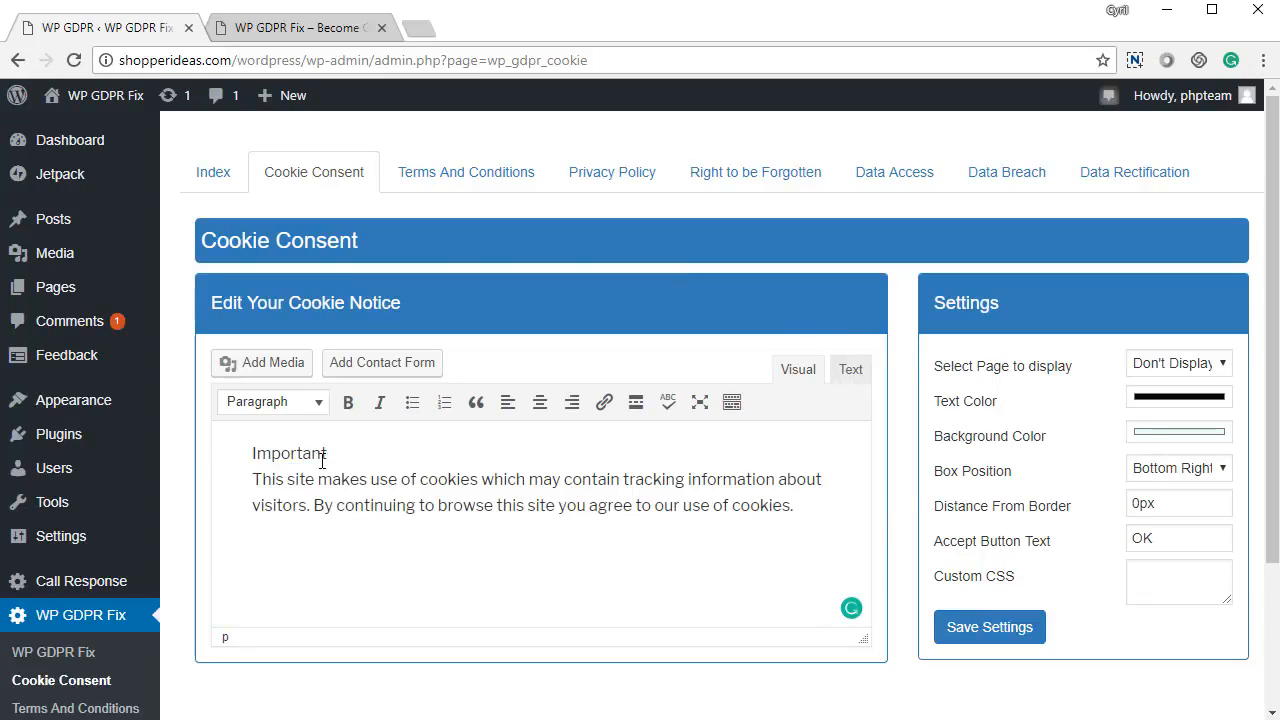
pyautogui.click(256, 468)
pyautogui.click(248, 459)
pyautogui.click(436, 503)
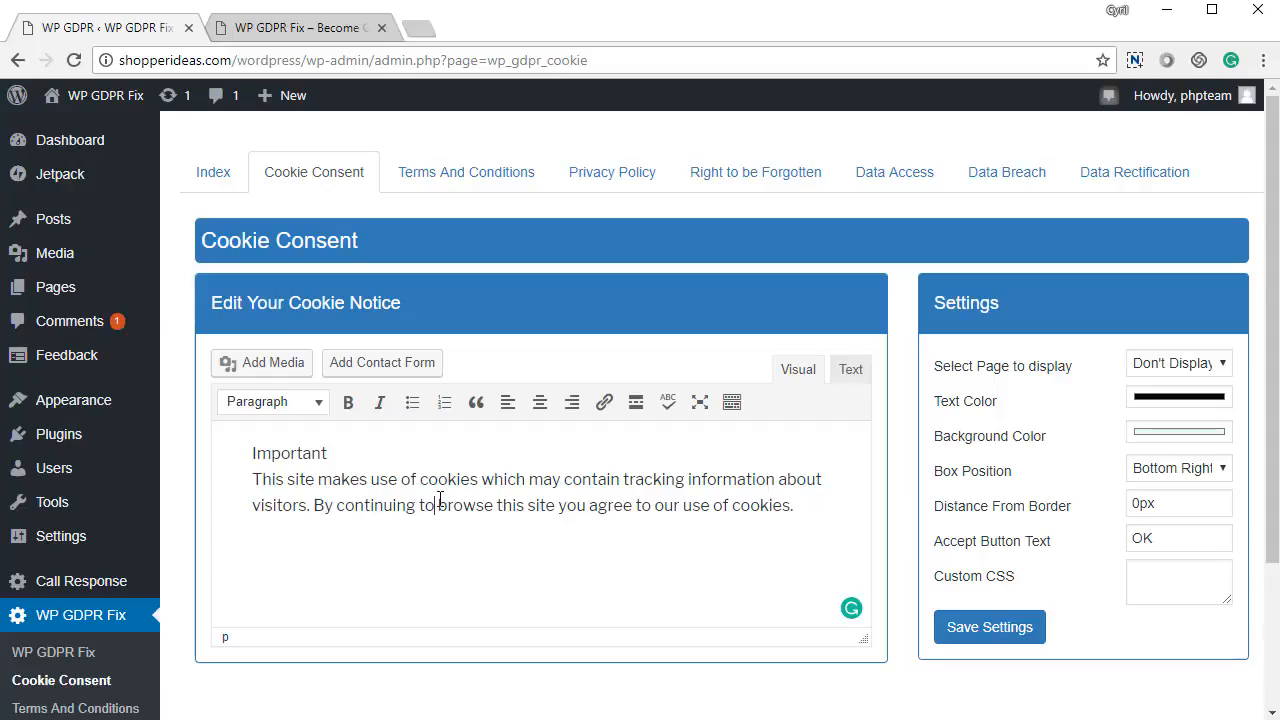
pyautogui.click(1207, 373)
pyautogui.click(1209, 375)
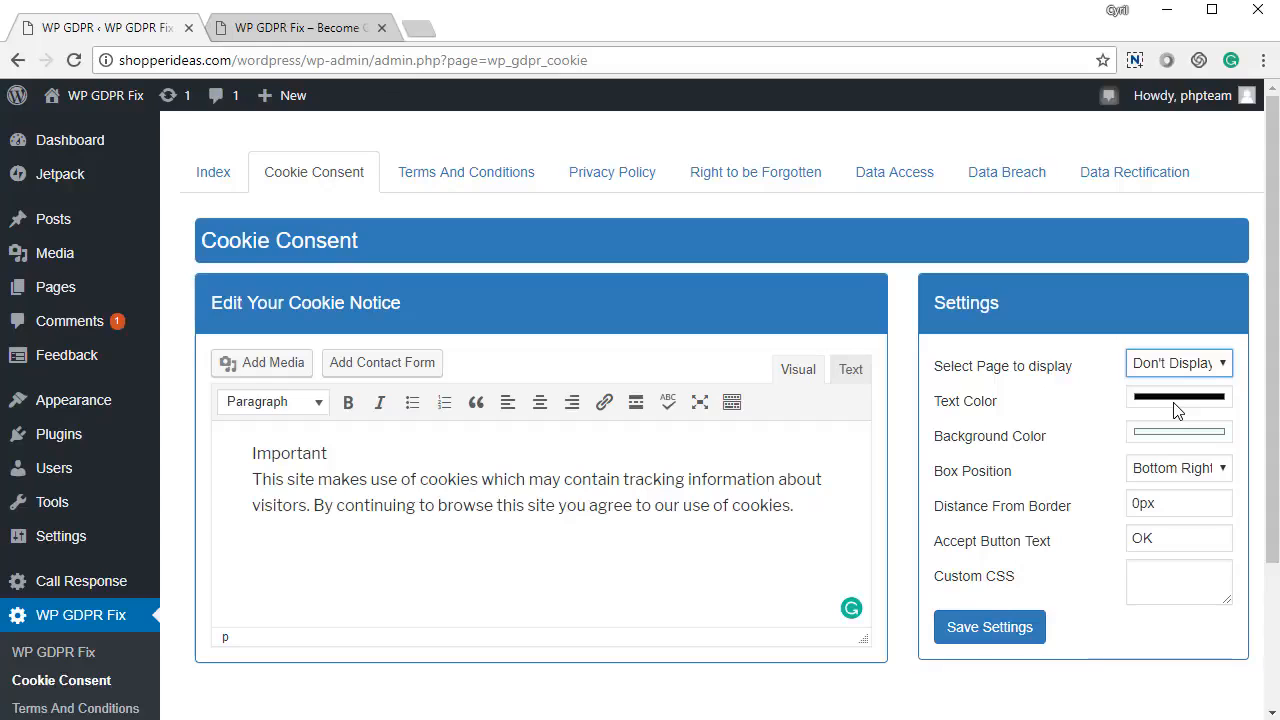
# Inspect the notice text and background colour choosers, leaving both colours unchanged.
pyautogui.click(1176, 406)
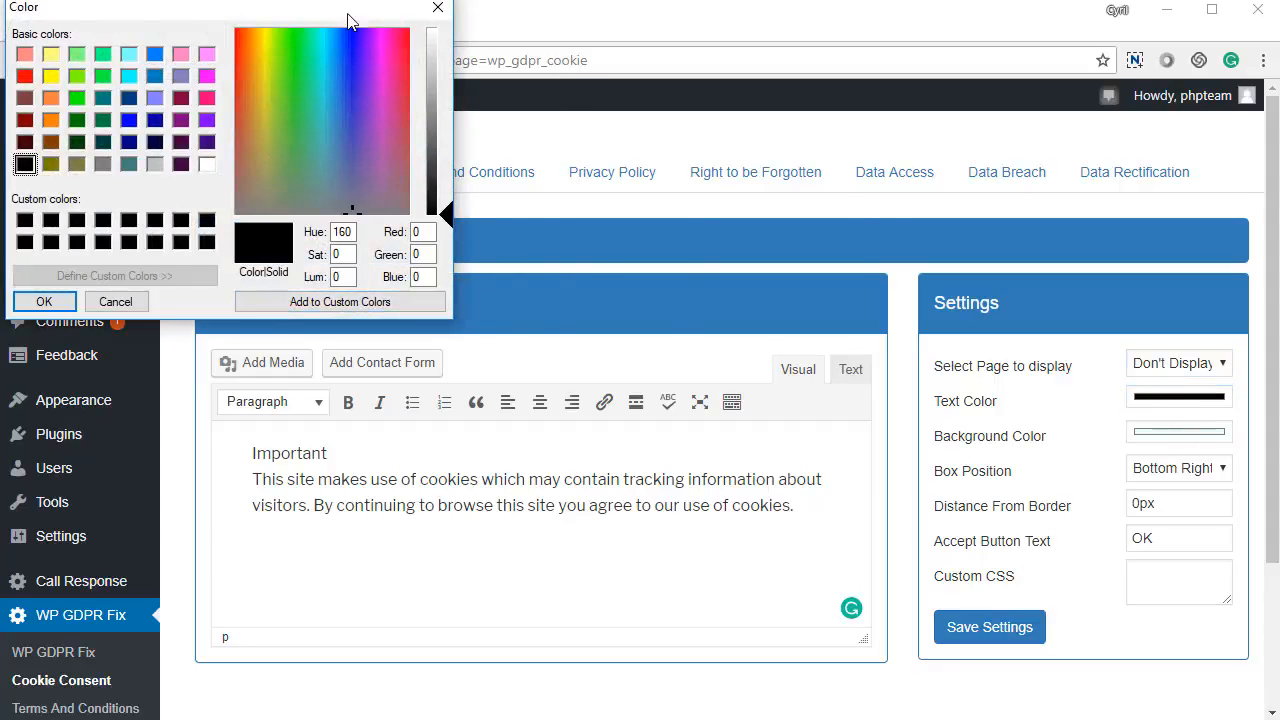
pyautogui.moveTo(351, 14); pyautogui.dragTo(764, 197)
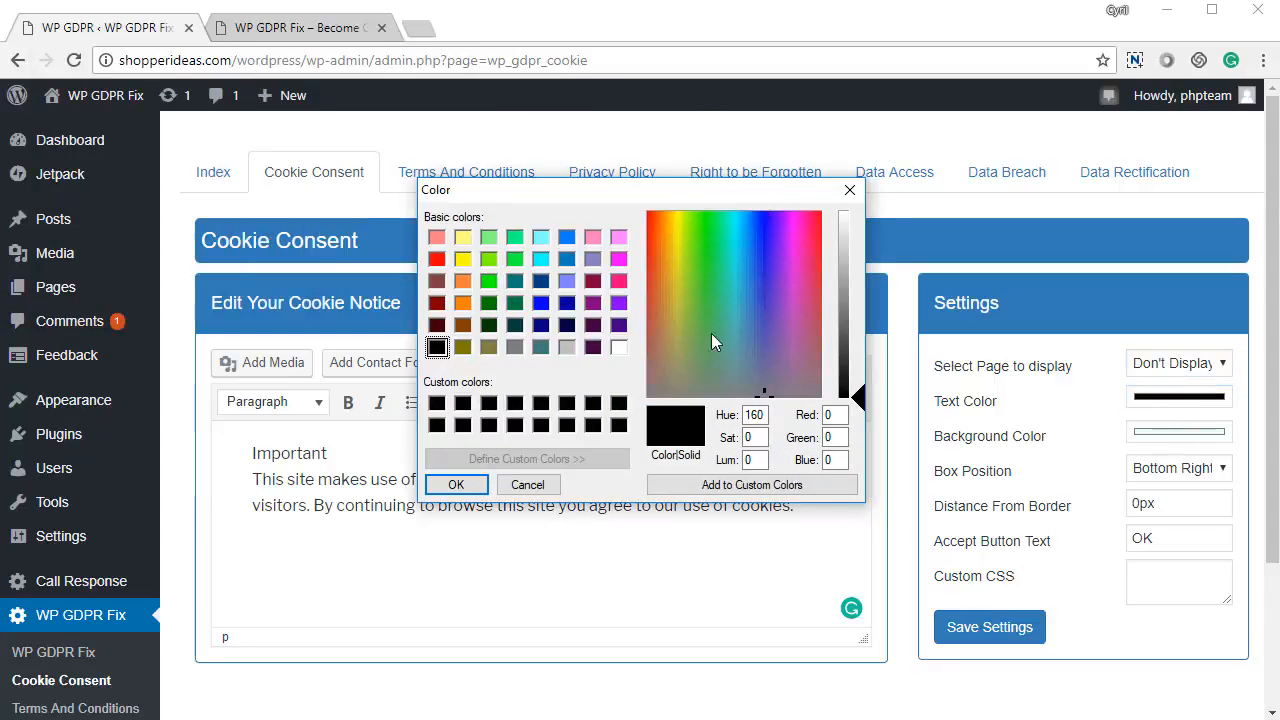
pyautogui.click(547, 494)
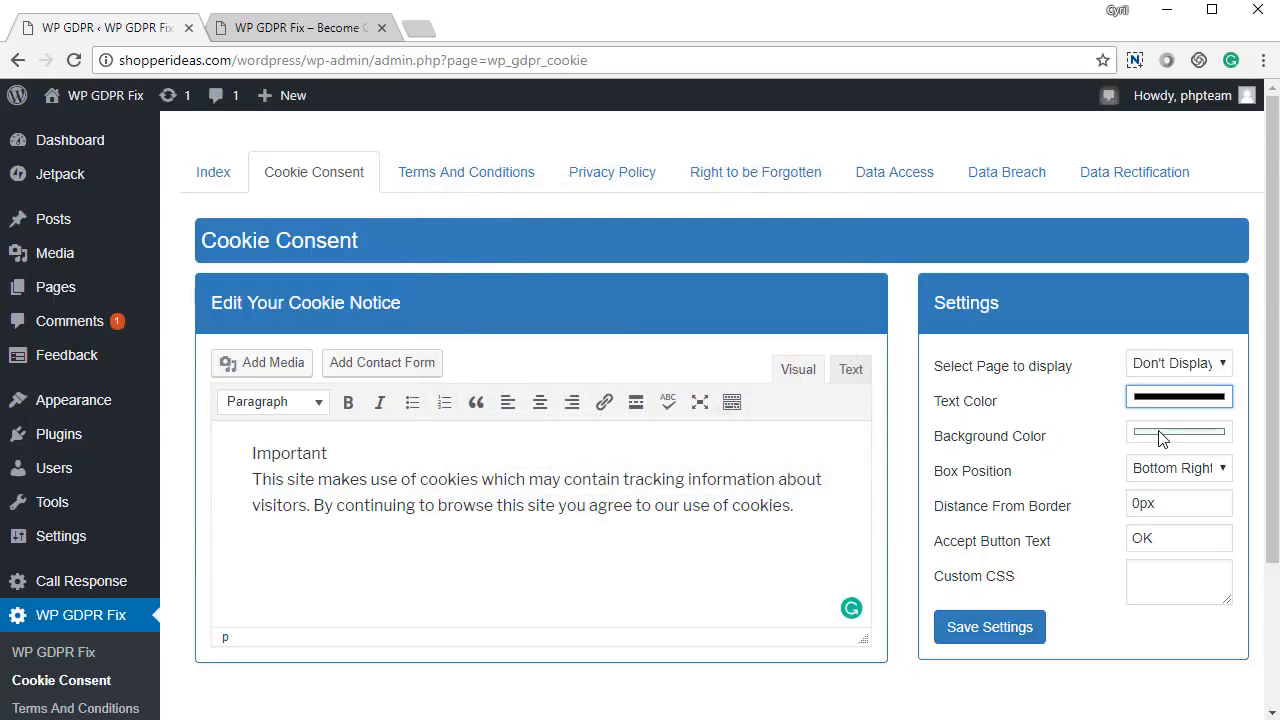
pyautogui.click(1162, 432)
pyautogui.moveTo(255, 12); pyautogui.dragTo(697, 291)
pyautogui.click(563, 502)
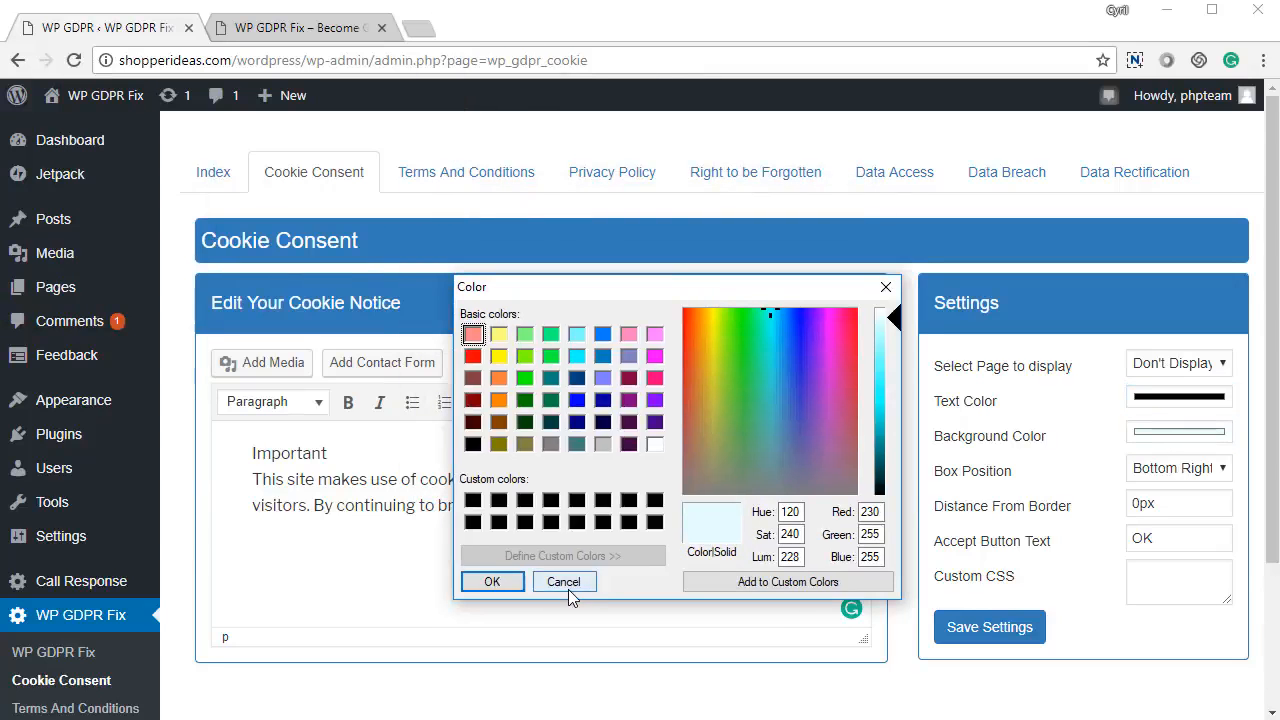
# Keep the box position at Bottom Right and review the 0px border distance, OK label and custom CSS.
pyautogui.click(1215, 470)
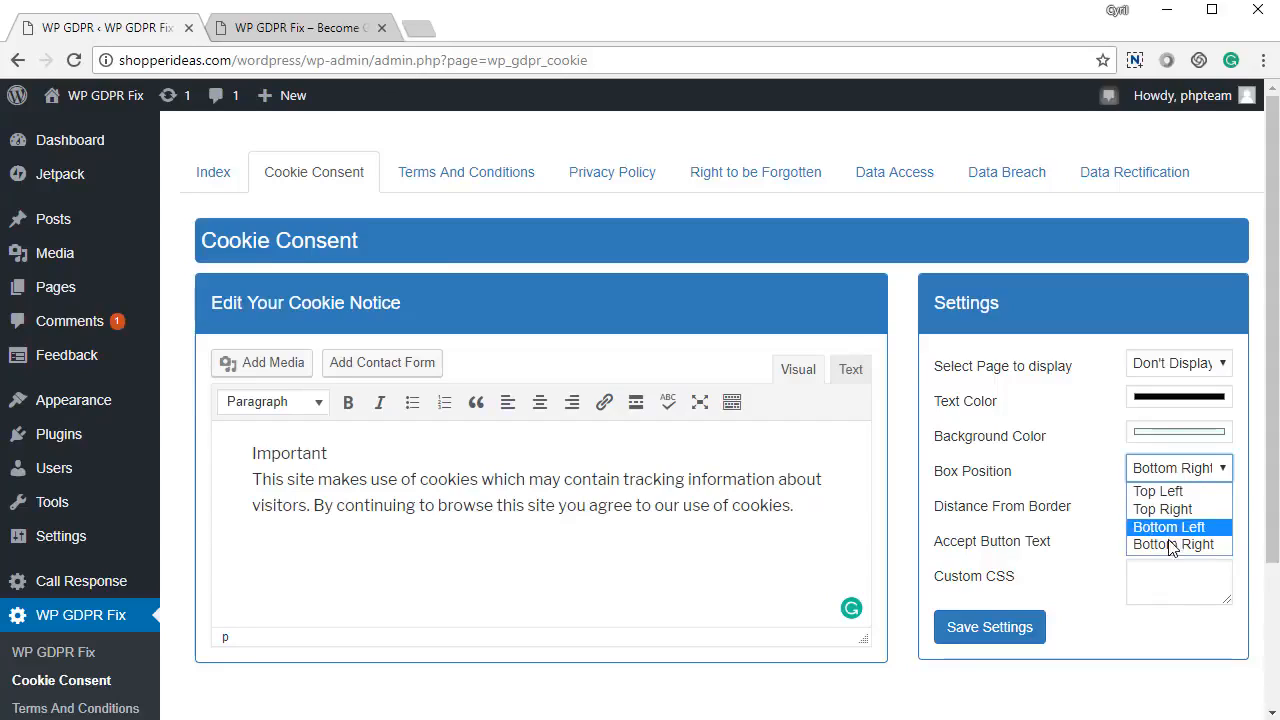
pyautogui.click(1079, 543)
pyautogui.click(1172, 504)
pyautogui.moveTo(1172, 504); pyautogui.dragTo(1097, 511)
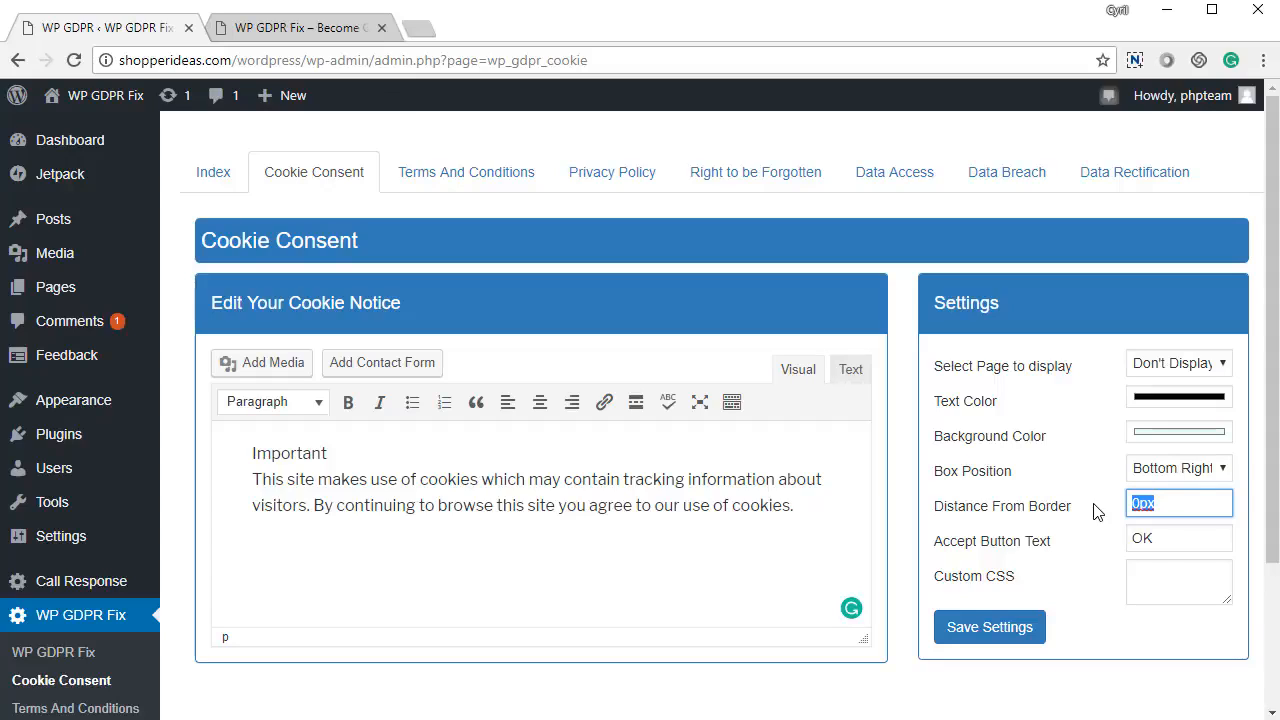
pyautogui.moveTo(1152, 545); pyautogui.dragTo(1087, 564)
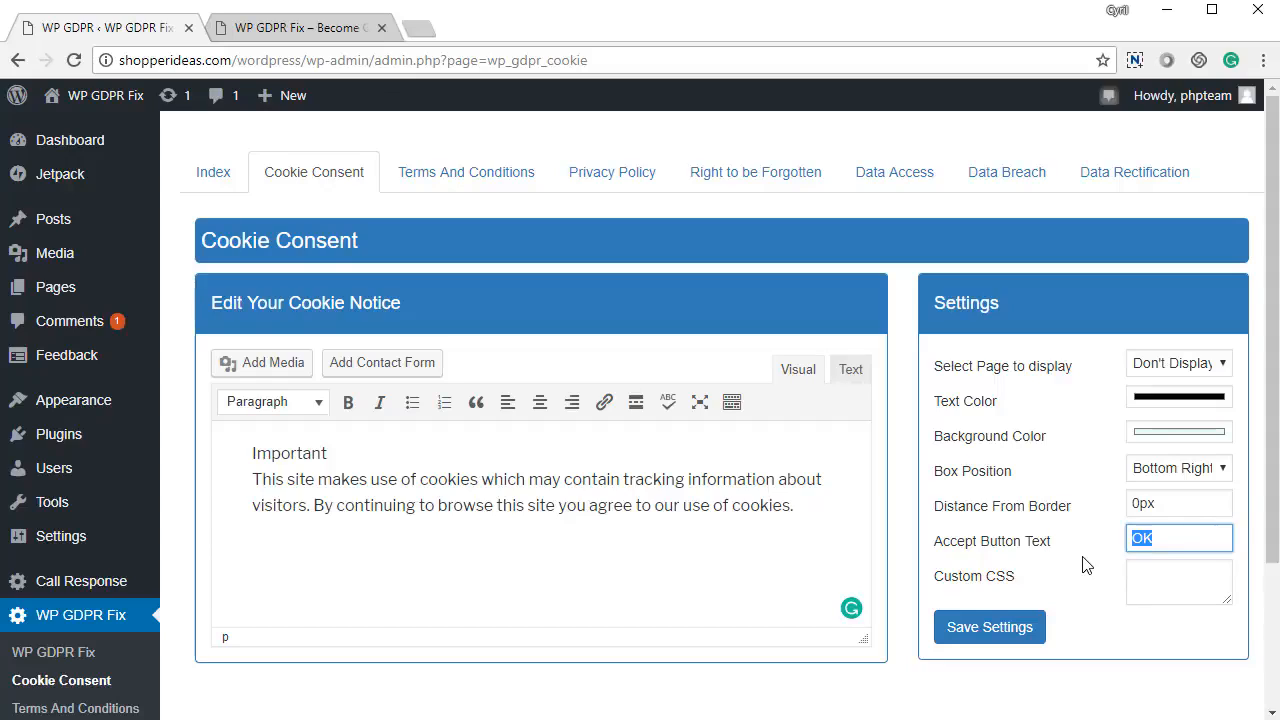
pyautogui.click(1166, 568)
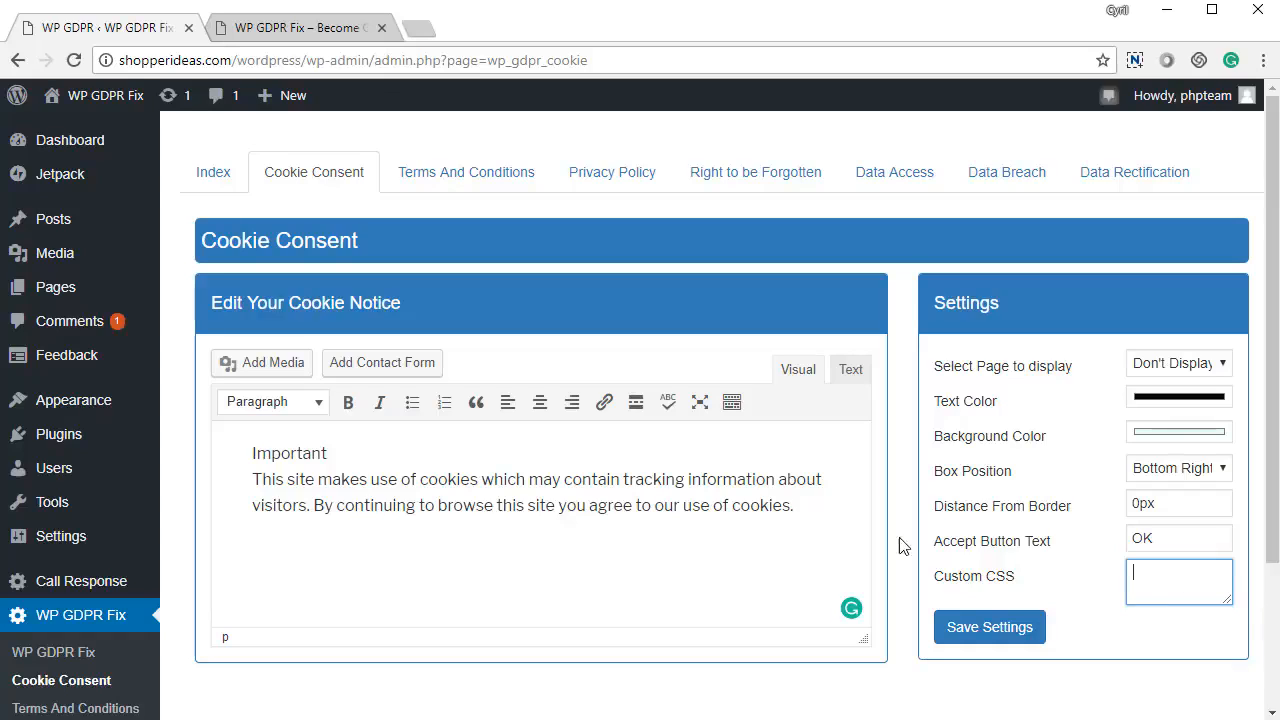
# Set the page to display the cookie notice to All Pages and save the settings.
pyautogui.click(1208, 370)
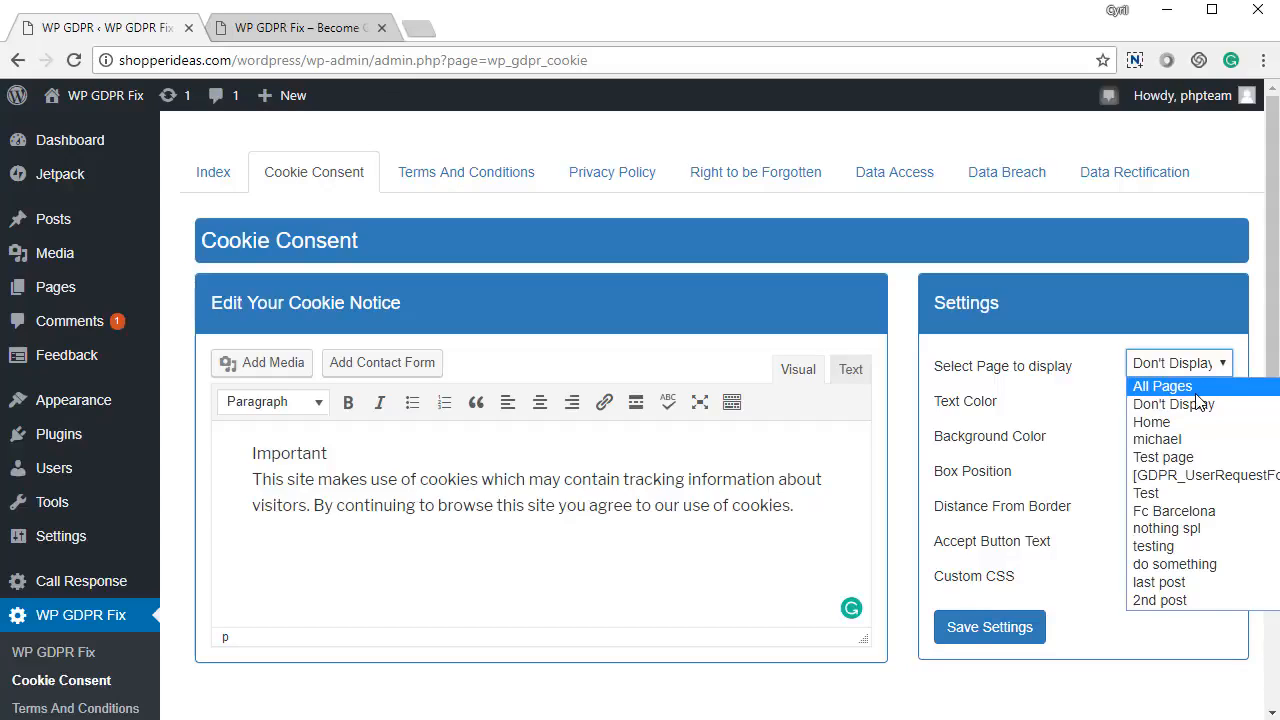
pyautogui.click(1196, 393)
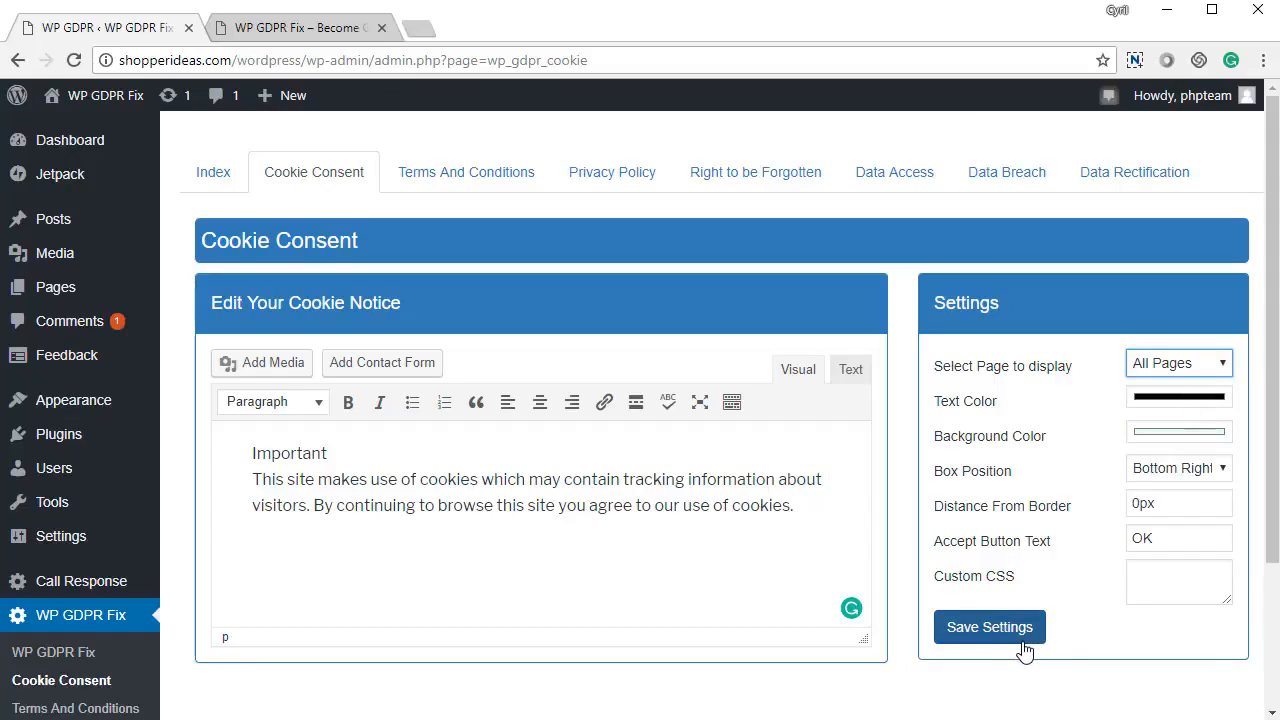
pyautogui.click(1022, 640)
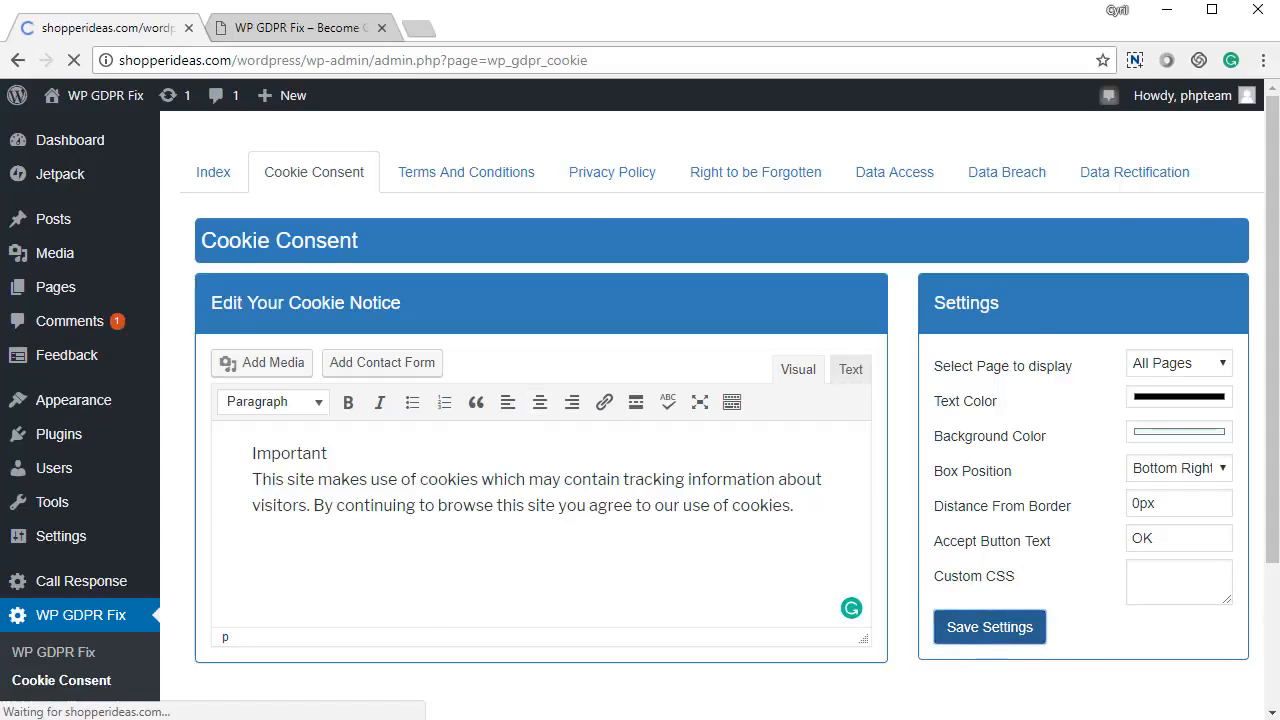
pyautogui.hotkey('ctrl', 'Tab')
pyautogui.scroll(-5, 656, 329)
pyautogui.scroll(5, 656, 329)
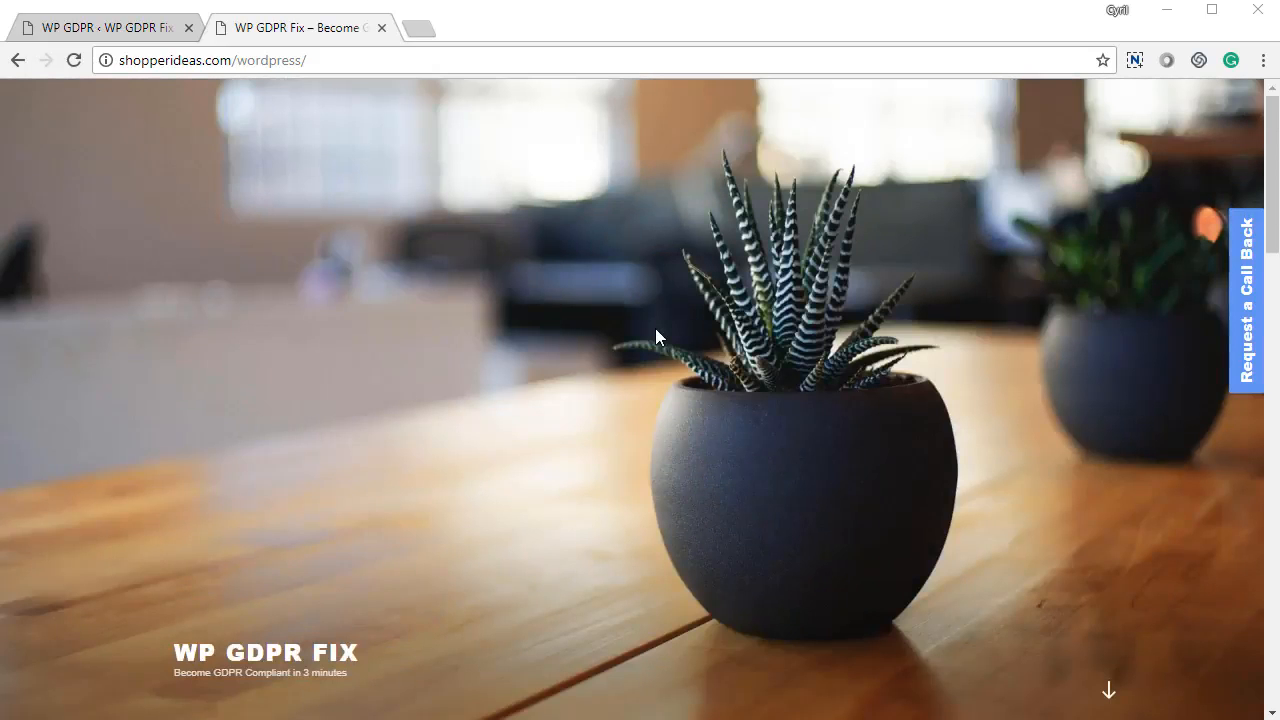
pyautogui.press('F5')
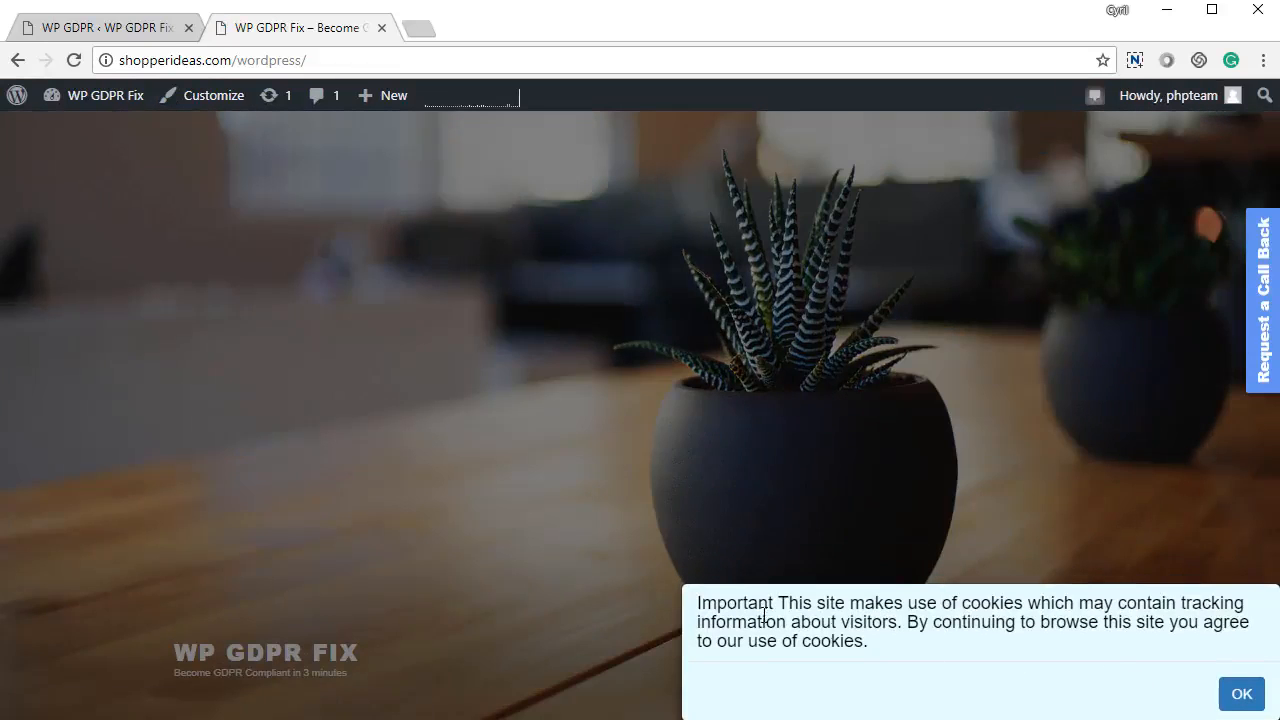
pyautogui.moveTo(763, 620); pyautogui.dragTo(886, 649)
pyautogui.click(780, 630)
pyautogui.click(1241, 694)
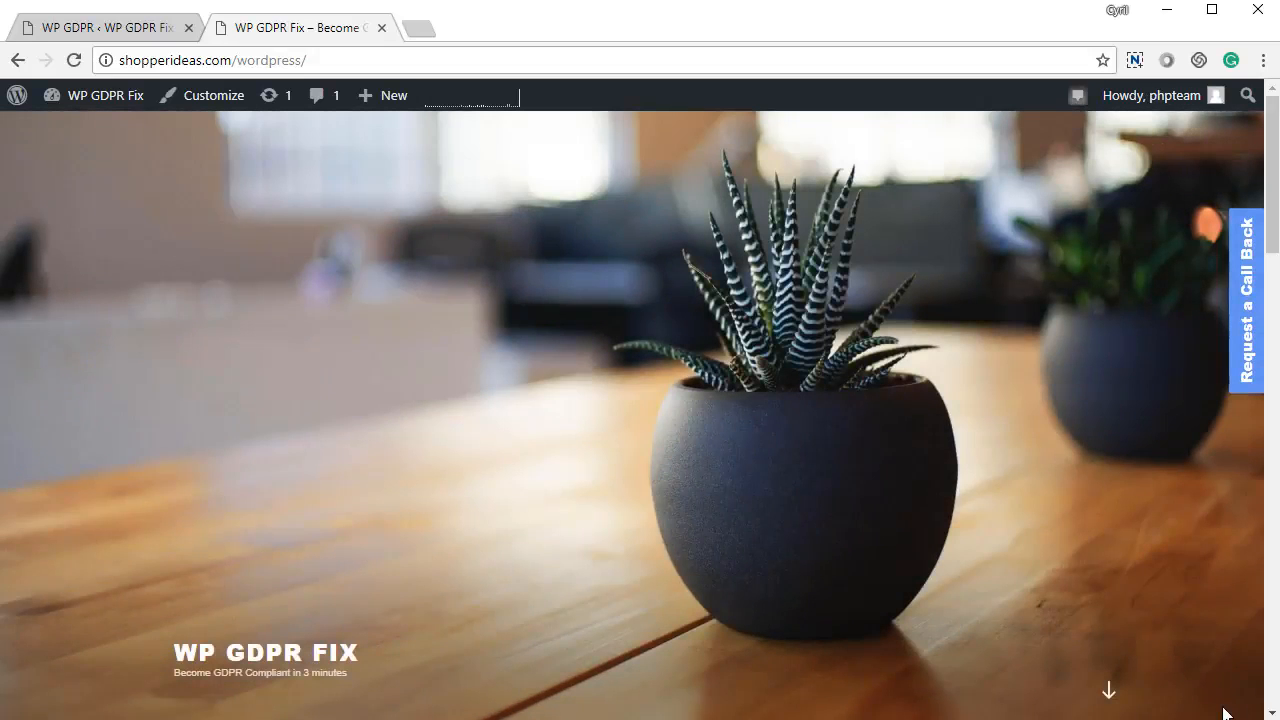
pyautogui.click(172, 26)
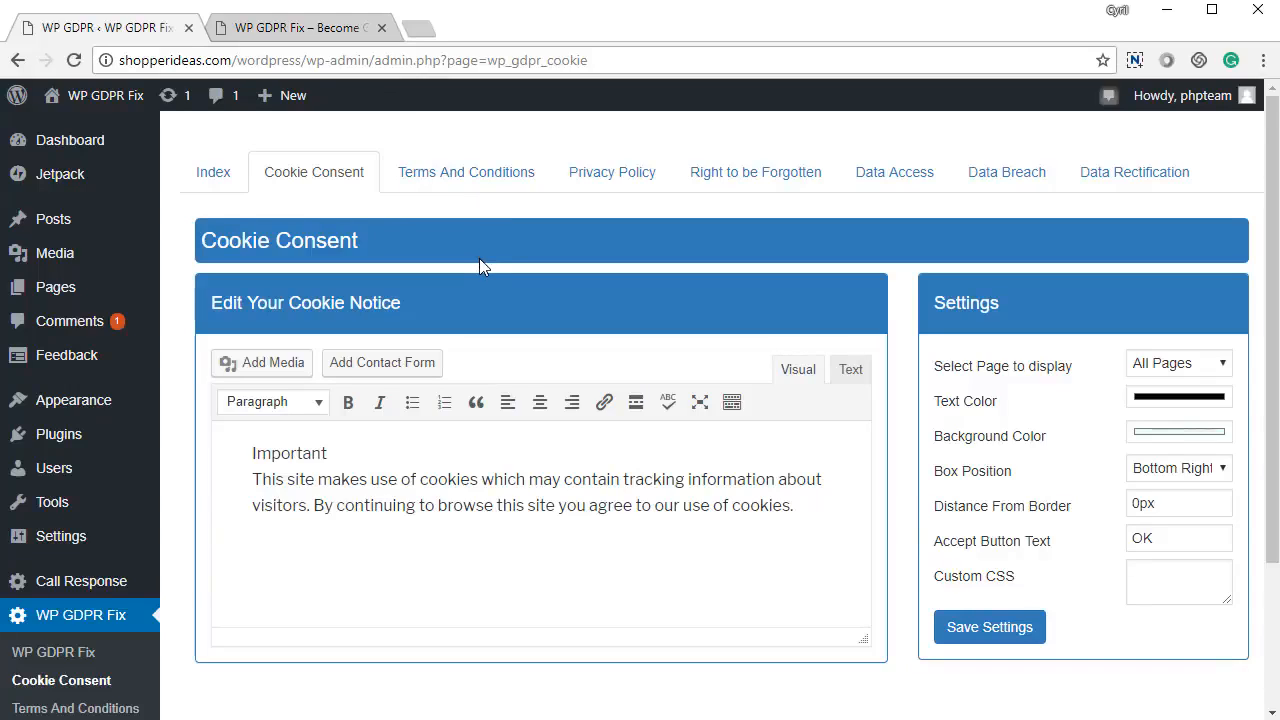
# On Terms And Conditions, try both signed-in and not-signed-in redirect options, leaving both off.
pyautogui.click(490, 187)
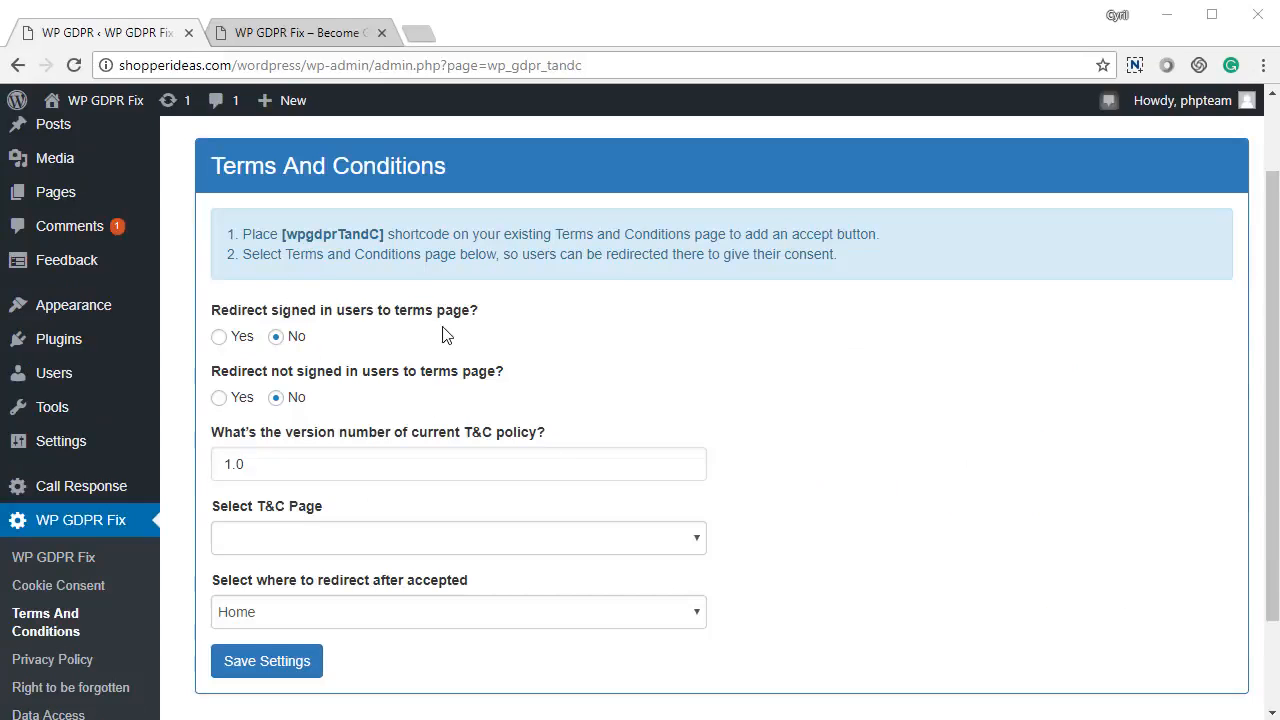
pyautogui.moveTo(575, 473)
pyautogui.moveTo(486, 453)
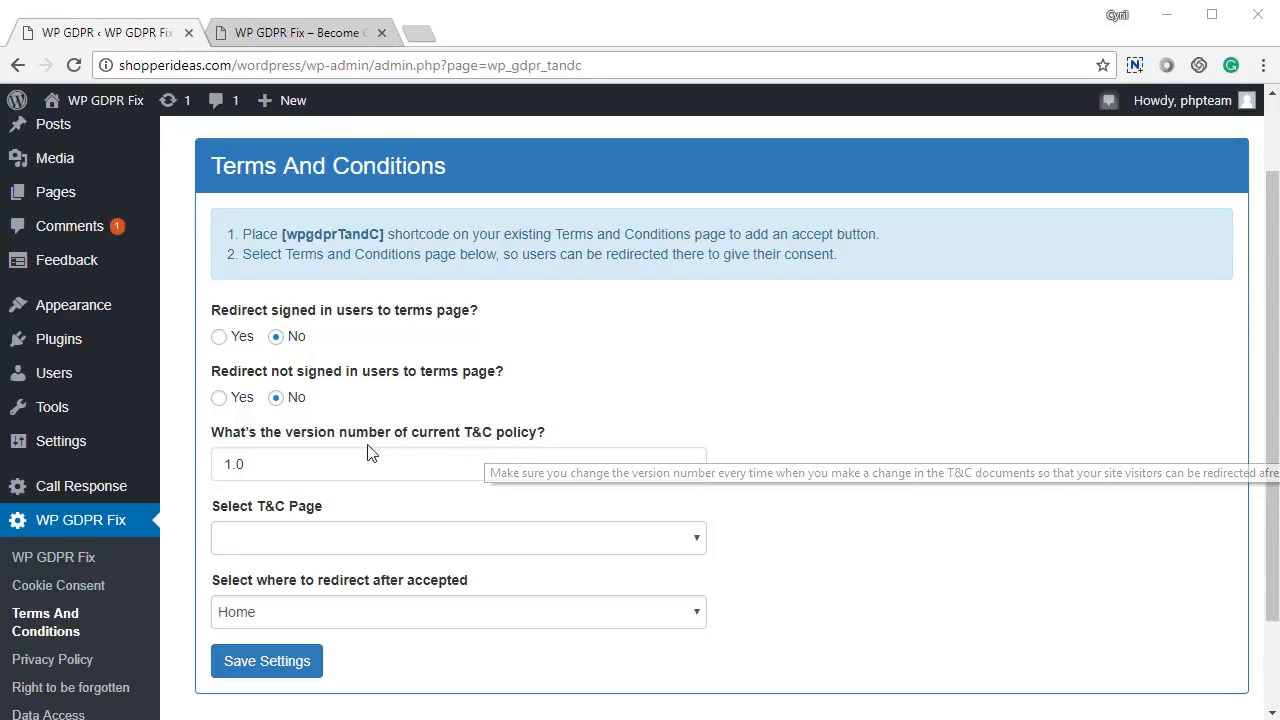
pyautogui.moveTo(220, 312); pyautogui.dragTo(543, 303)
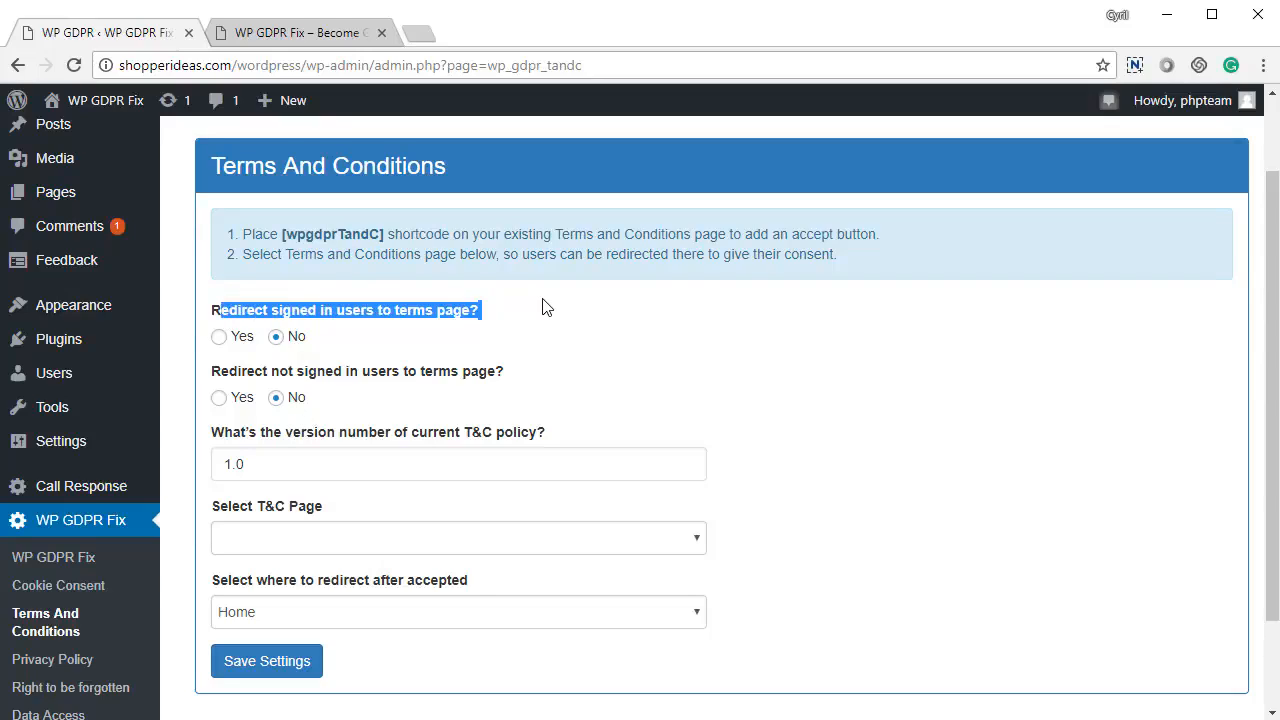
pyautogui.click(620, 340)
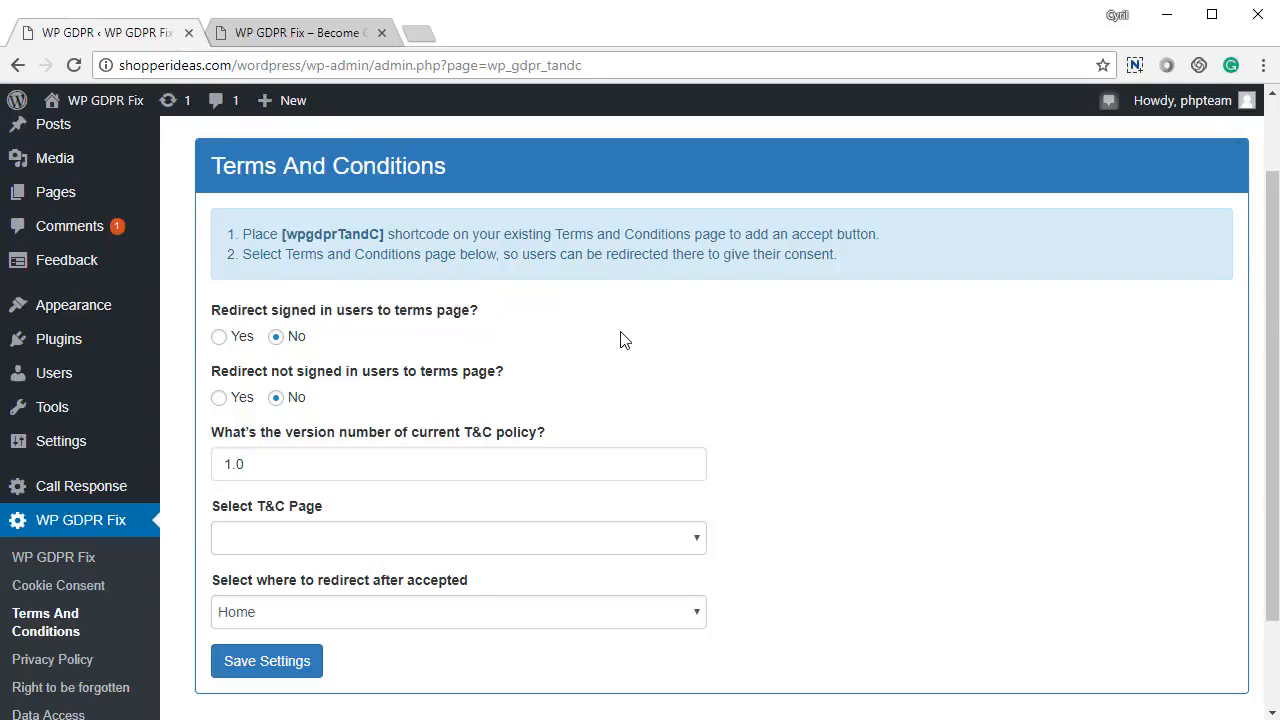
pyautogui.click(244, 342)
pyautogui.click(276, 338)
pyautogui.moveTo(305, 377); pyautogui.dragTo(463, 374)
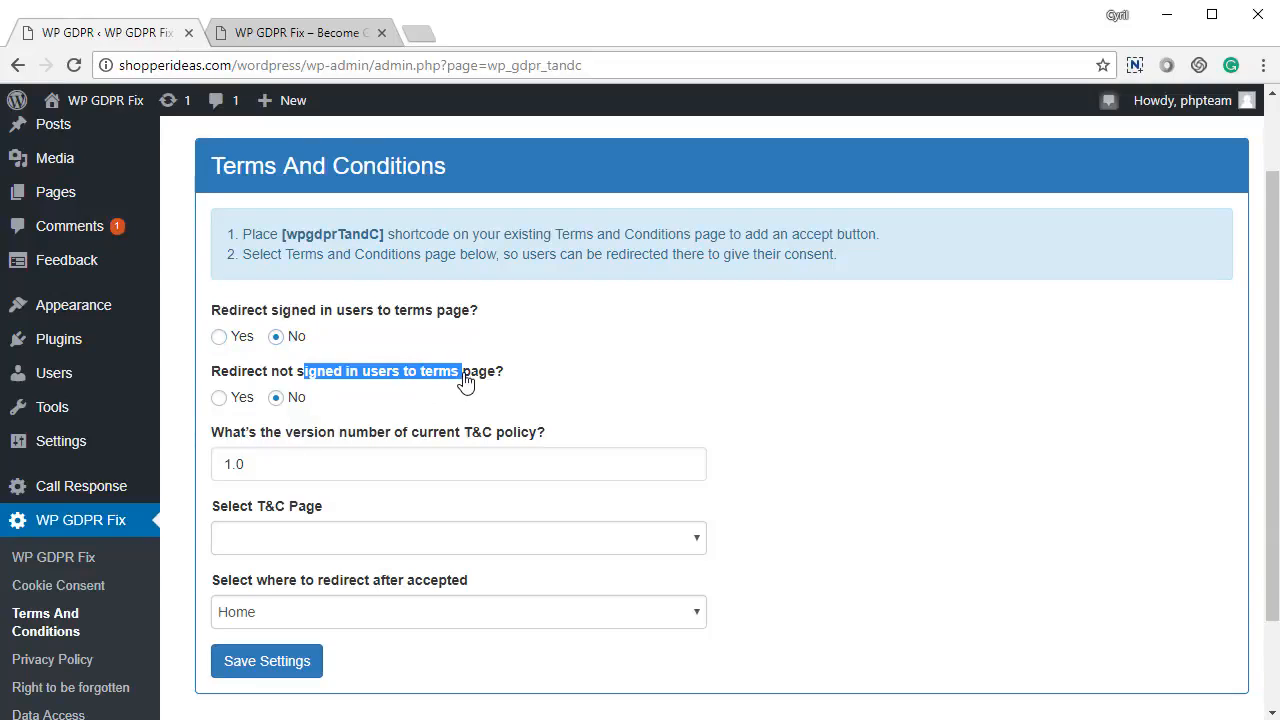
pyautogui.click(236, 402)
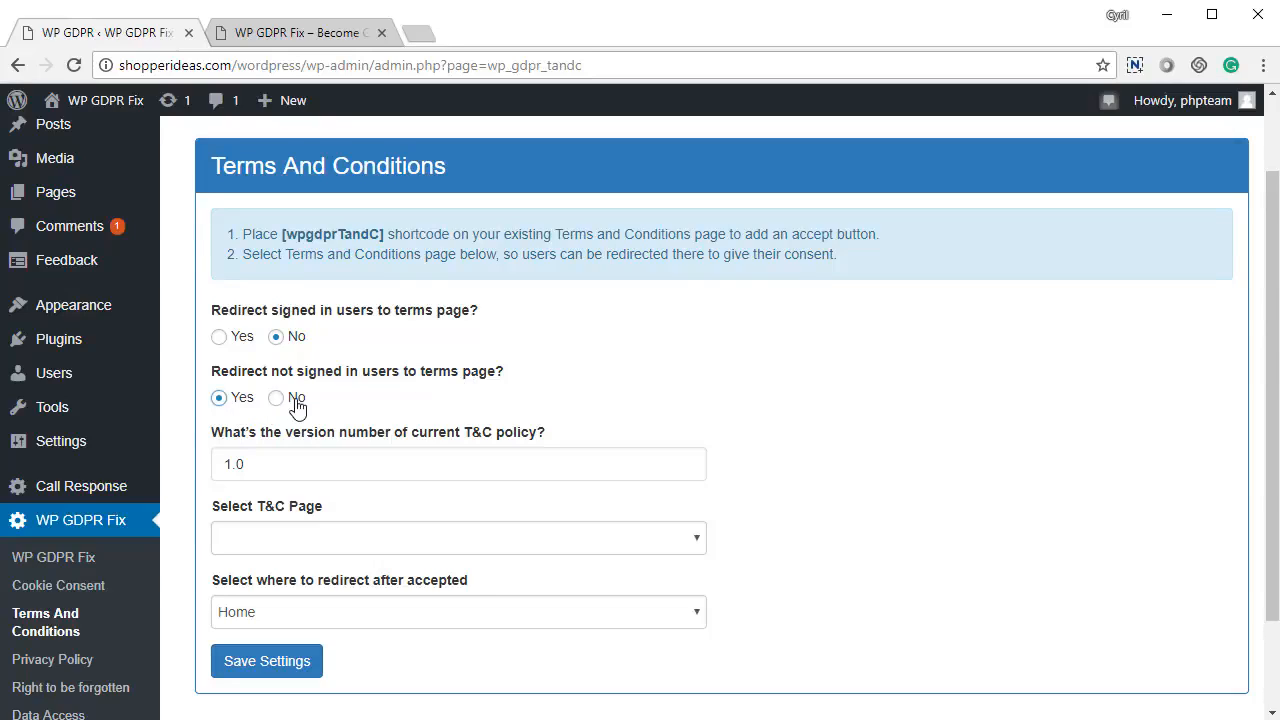
pyautogui.click(296, 399)
# Change the Terms And Conditions version from 1.0 to 1.2.
pyautogui.moveTo(281, 462); pyautogui.dragTo(222, 465)
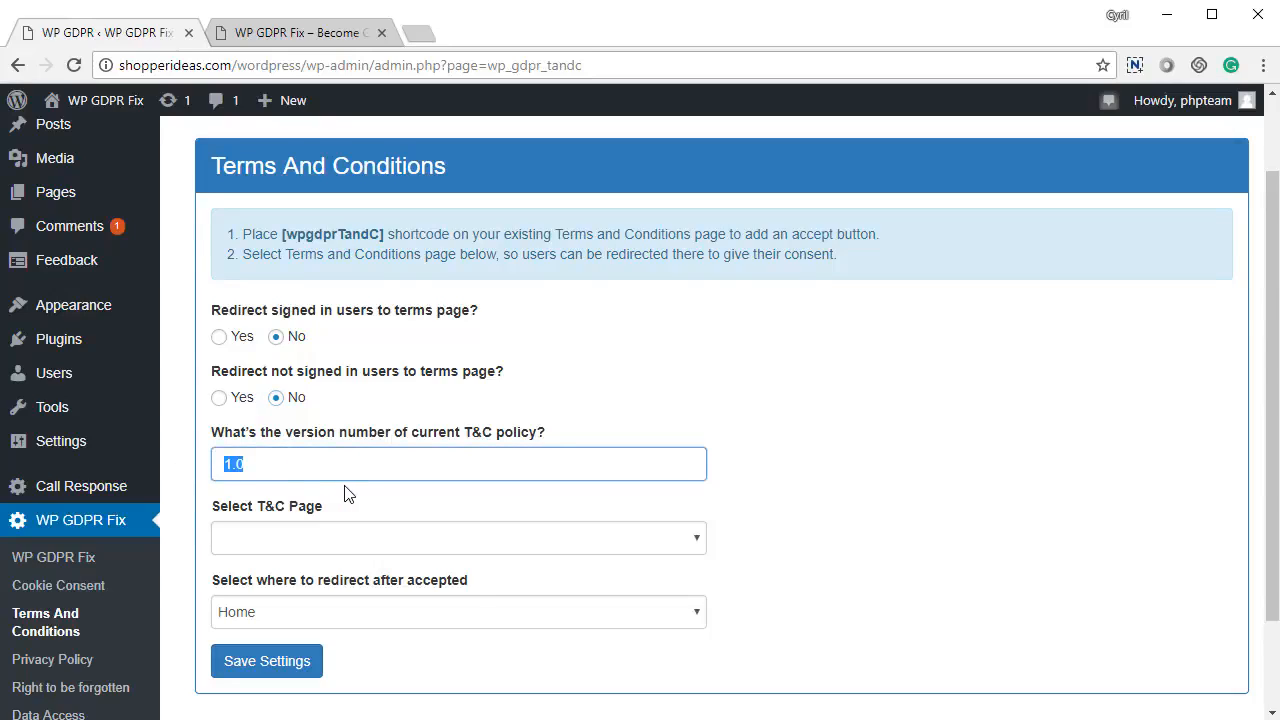
pyautogui.click(247, 466)
pyautogui.press('BackSpace')
pyautogui.write('2')
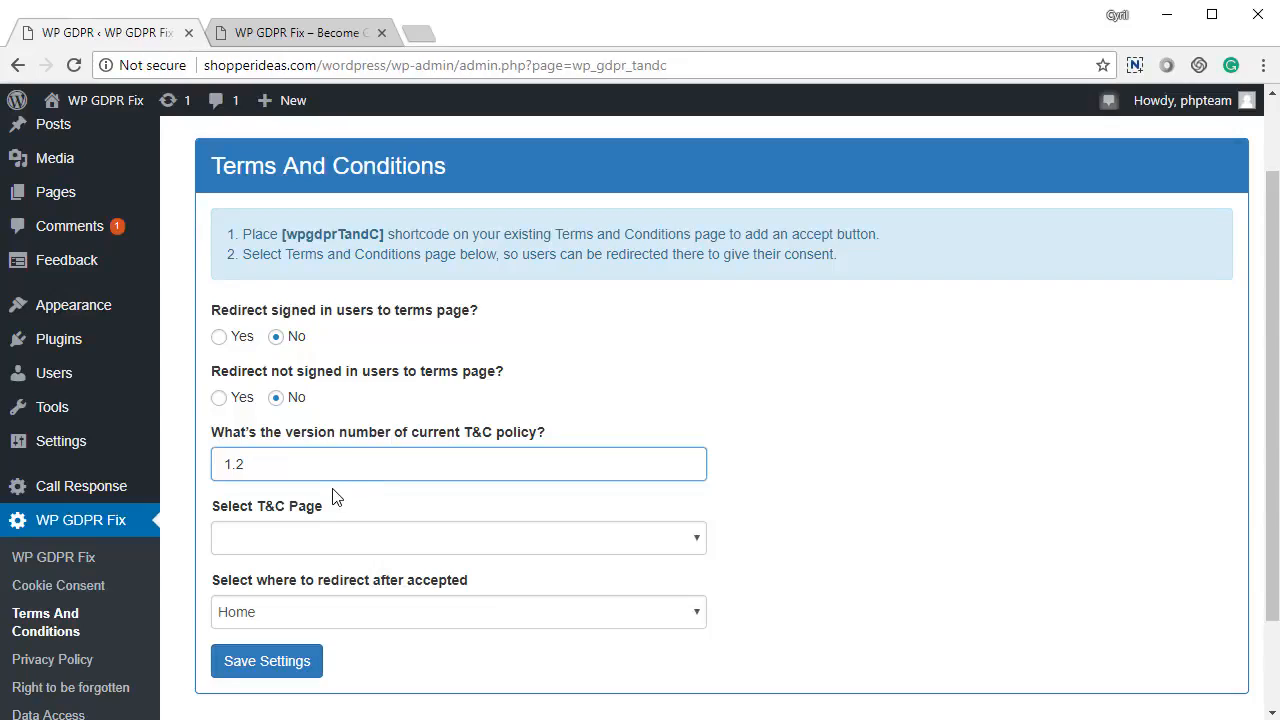
pyautogui.moveTo(274, 466); pyautogui.dragTo(192, 464)
pyautogui.click(853, 507)
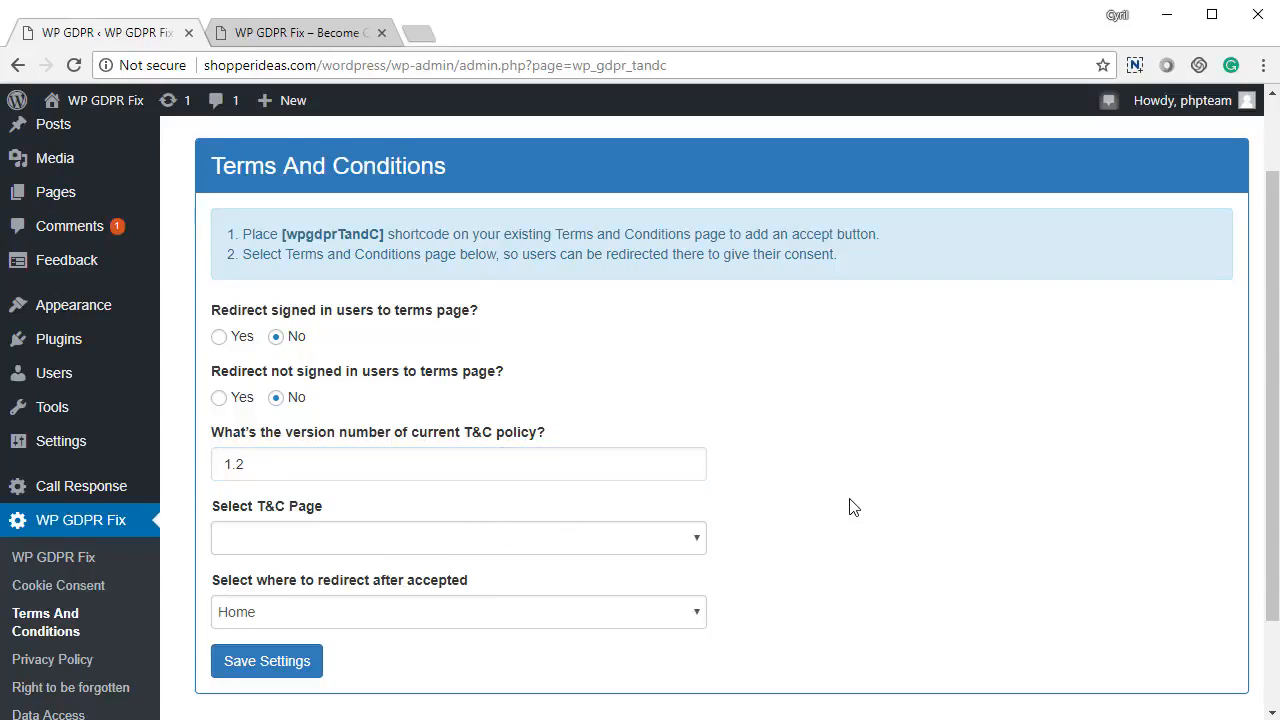
# Choose 'terms and conditions' as the T&C page, leave the redirect unchanged, and save.
pyautogui.click(539, 539)
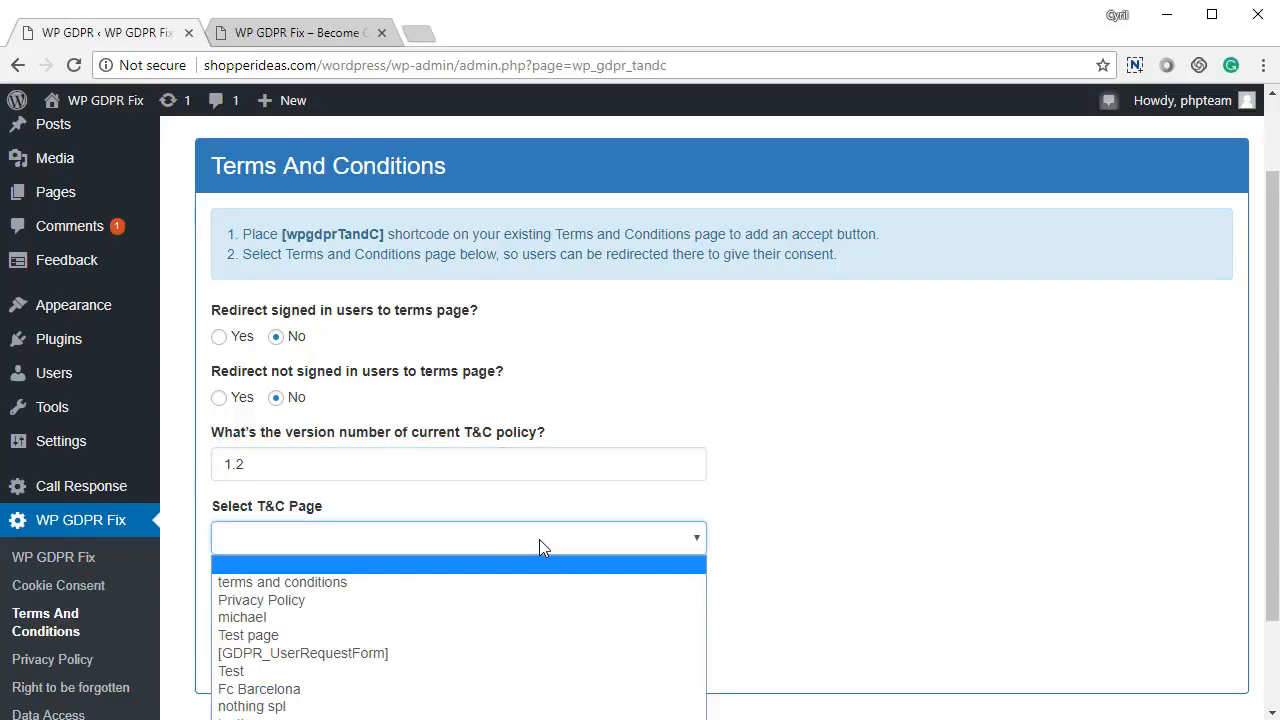
pyautogui.click(472, 584)
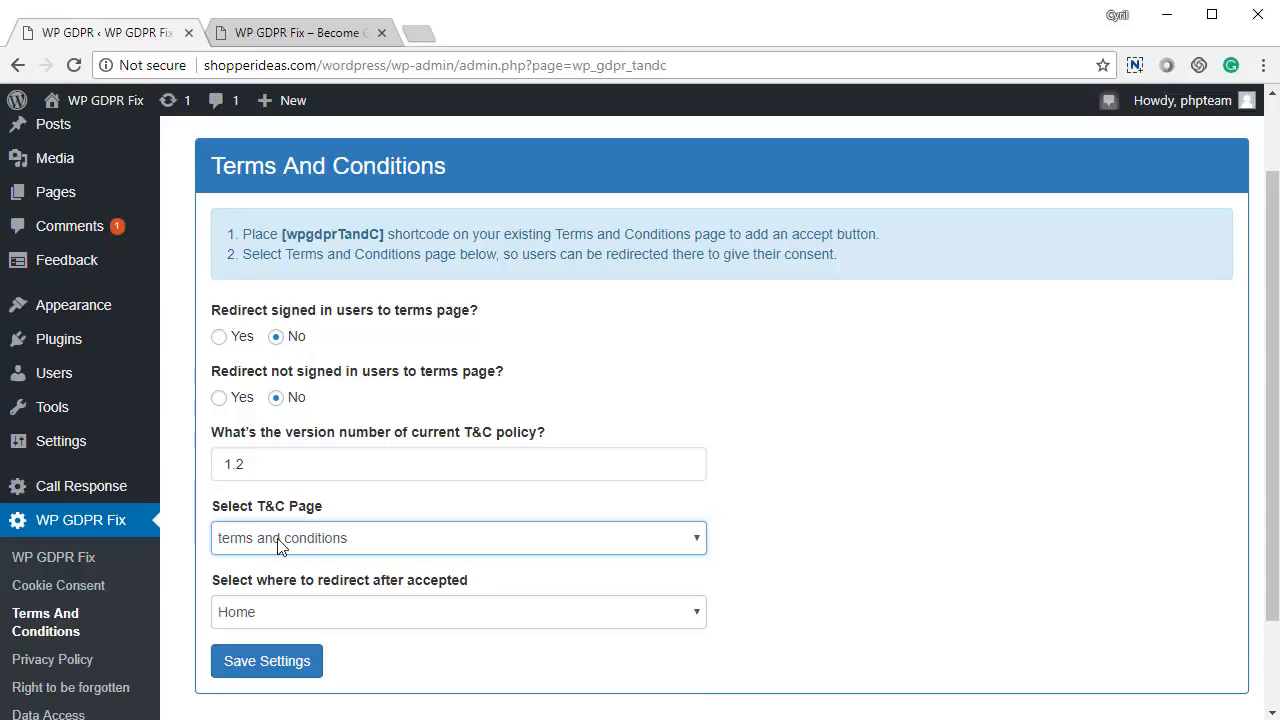
pyautogui.click(487, 552)
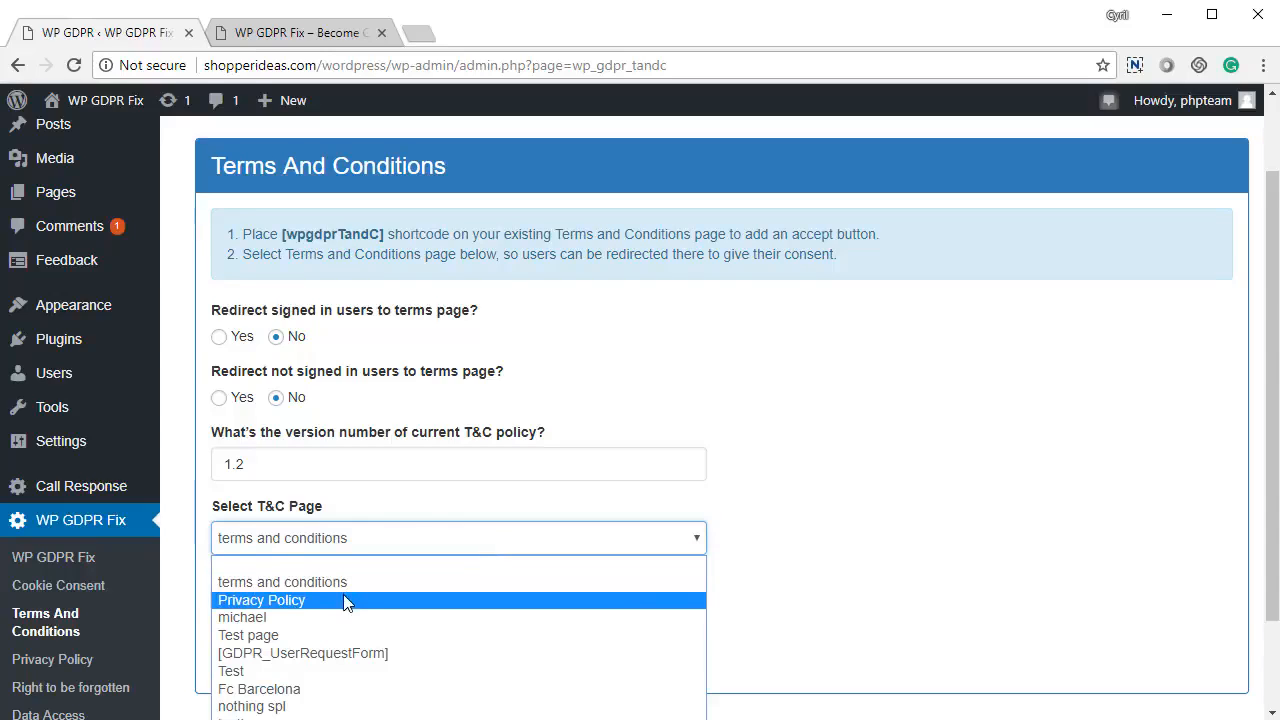
pyautogui.click(345, 586)
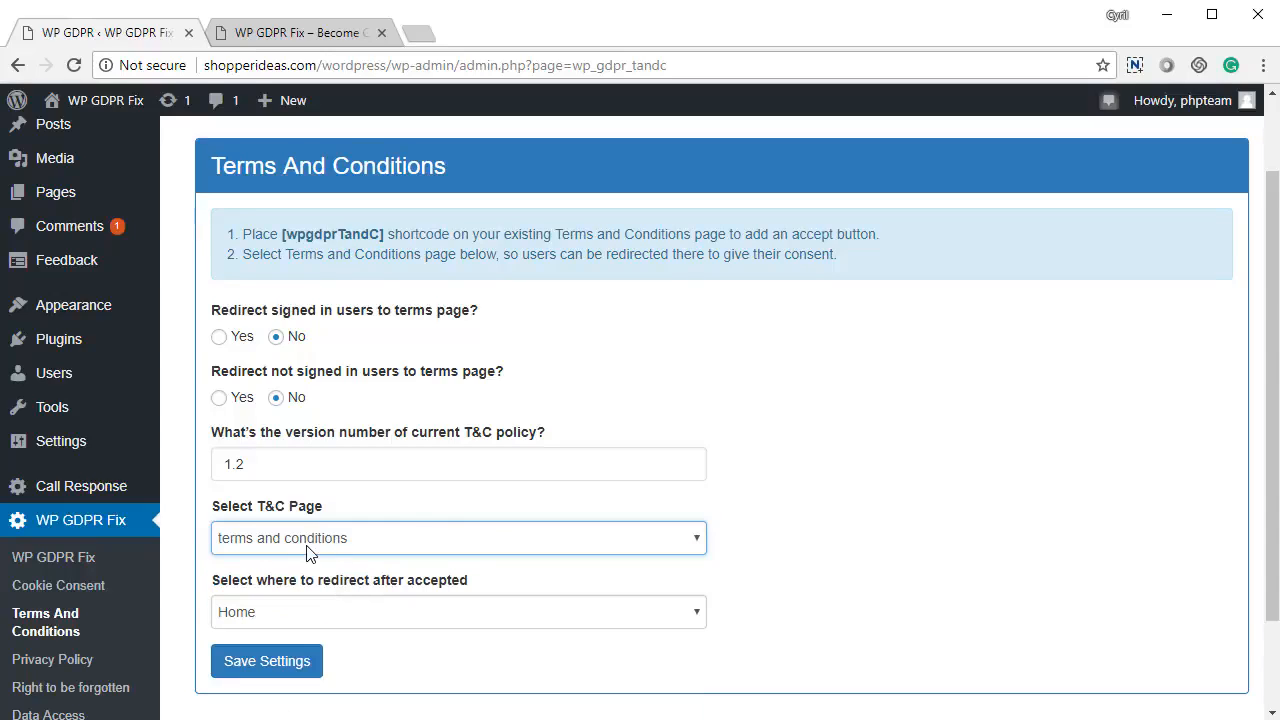
pyautogui.moveTo(388, 480)
pyautogui.click(418, 615)
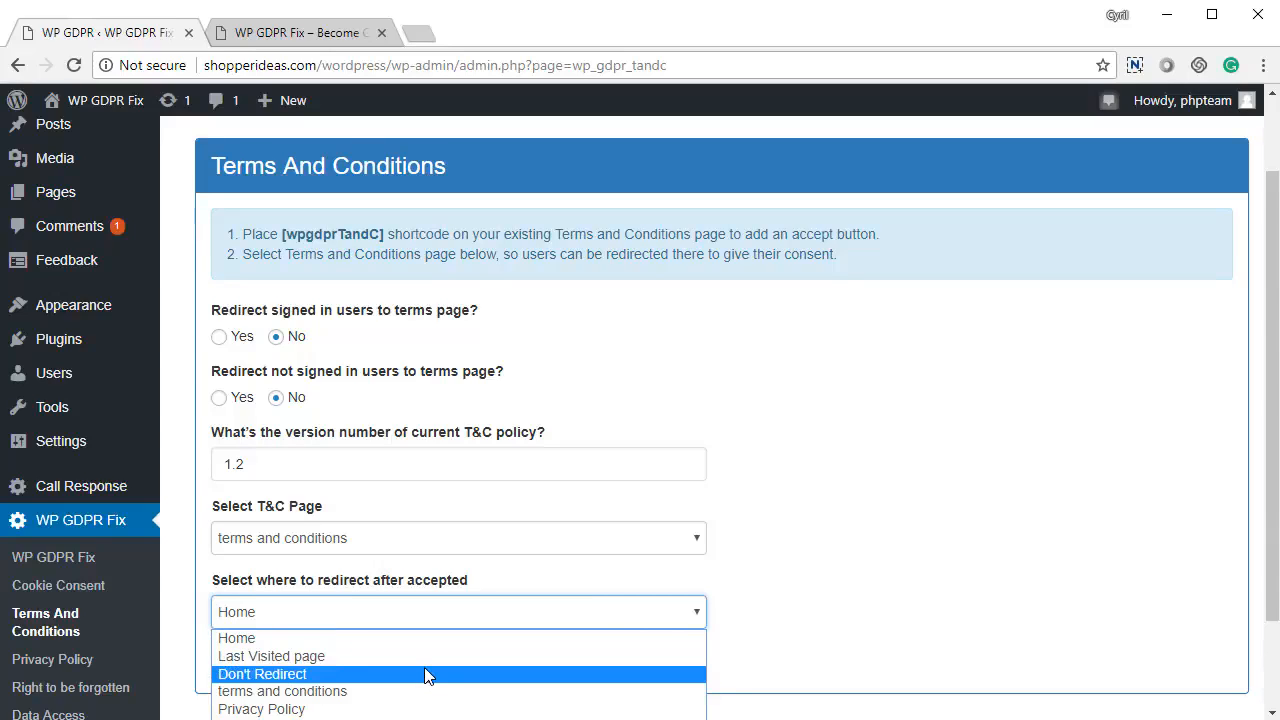
pyautogui.press('Escape')
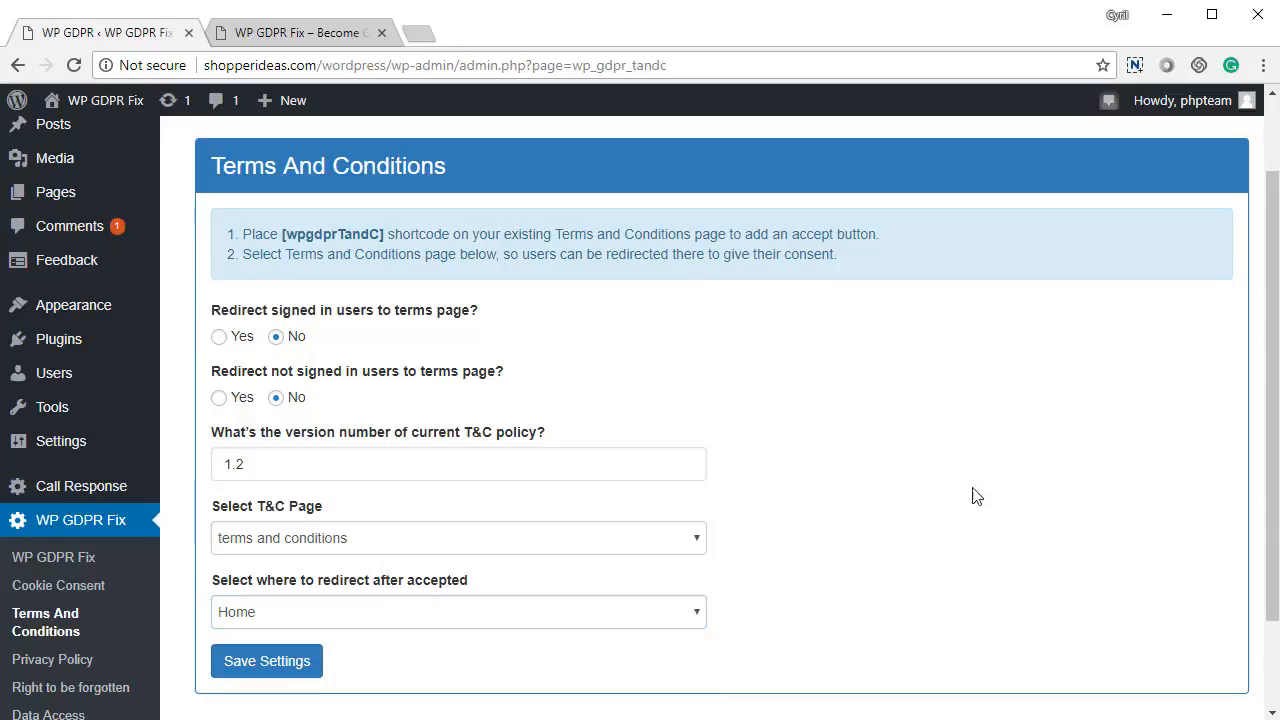
pyautogui.click(292, 665)
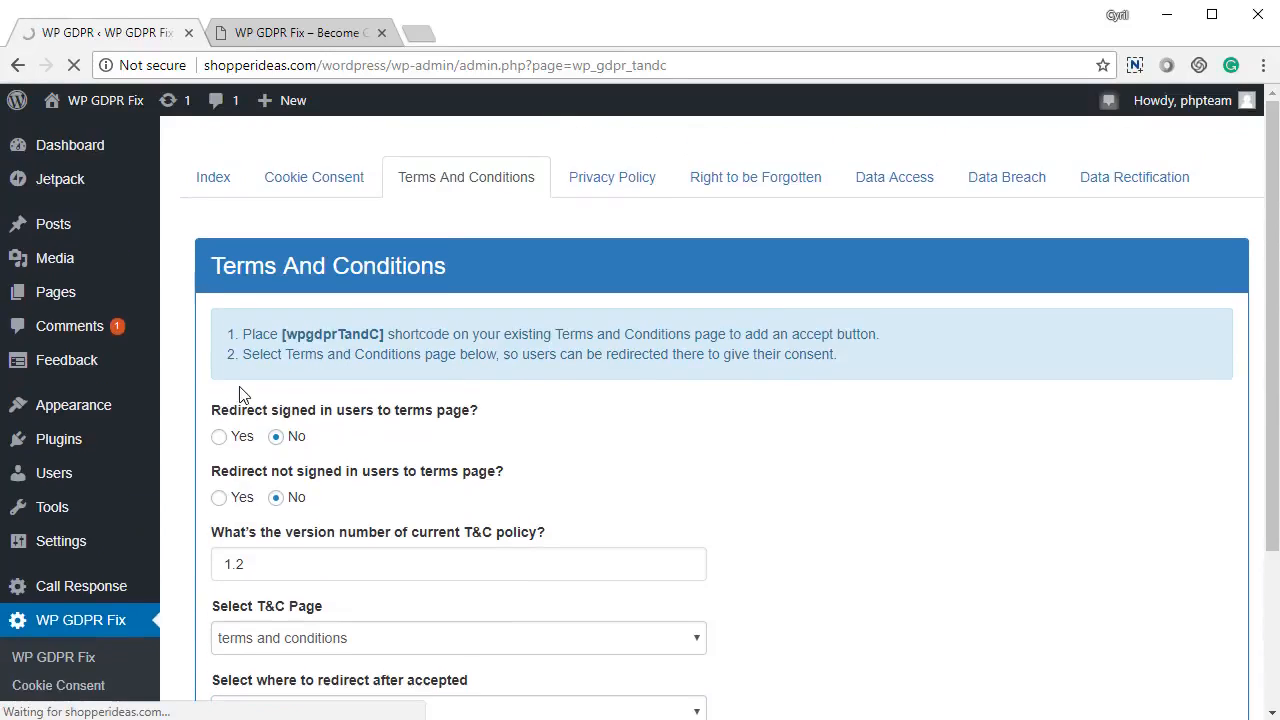
pyautogui.click(214, 184)
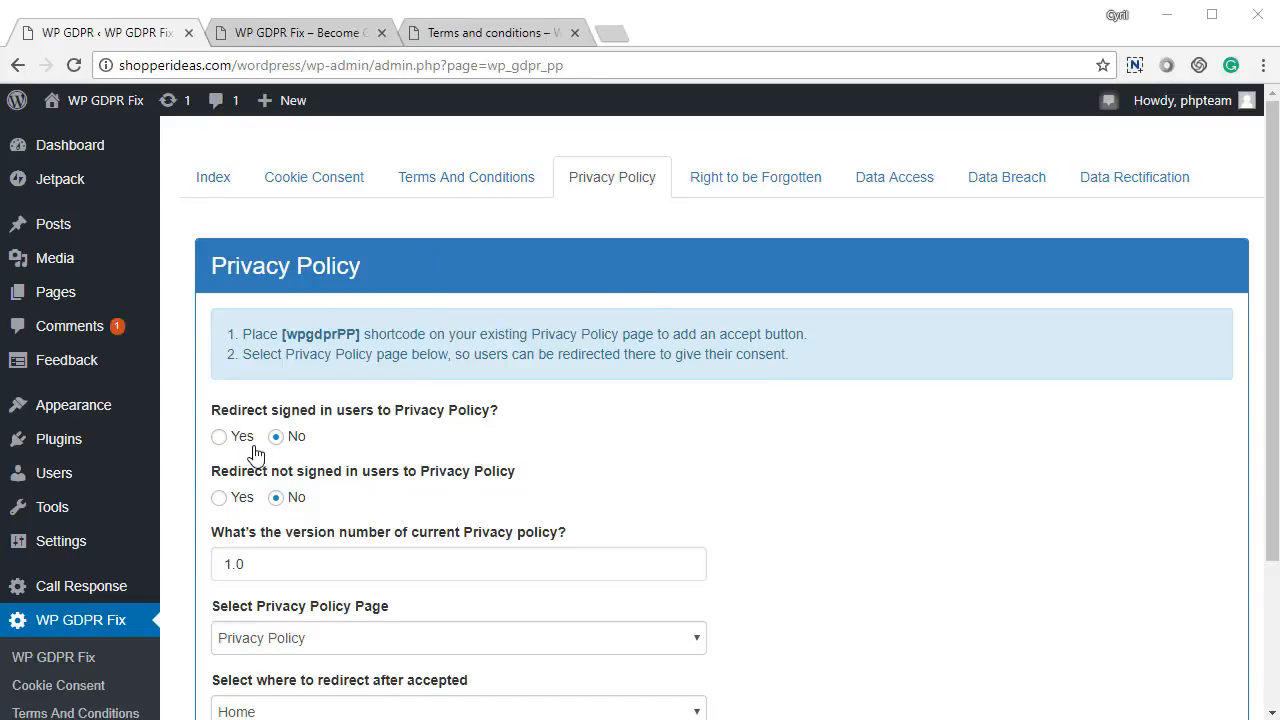
# Confirm version 1.0, the Privacy Policy page and Home redirect, then save the Privacy Policy settings.
pyautogui.scroll(-3, 250, 400)
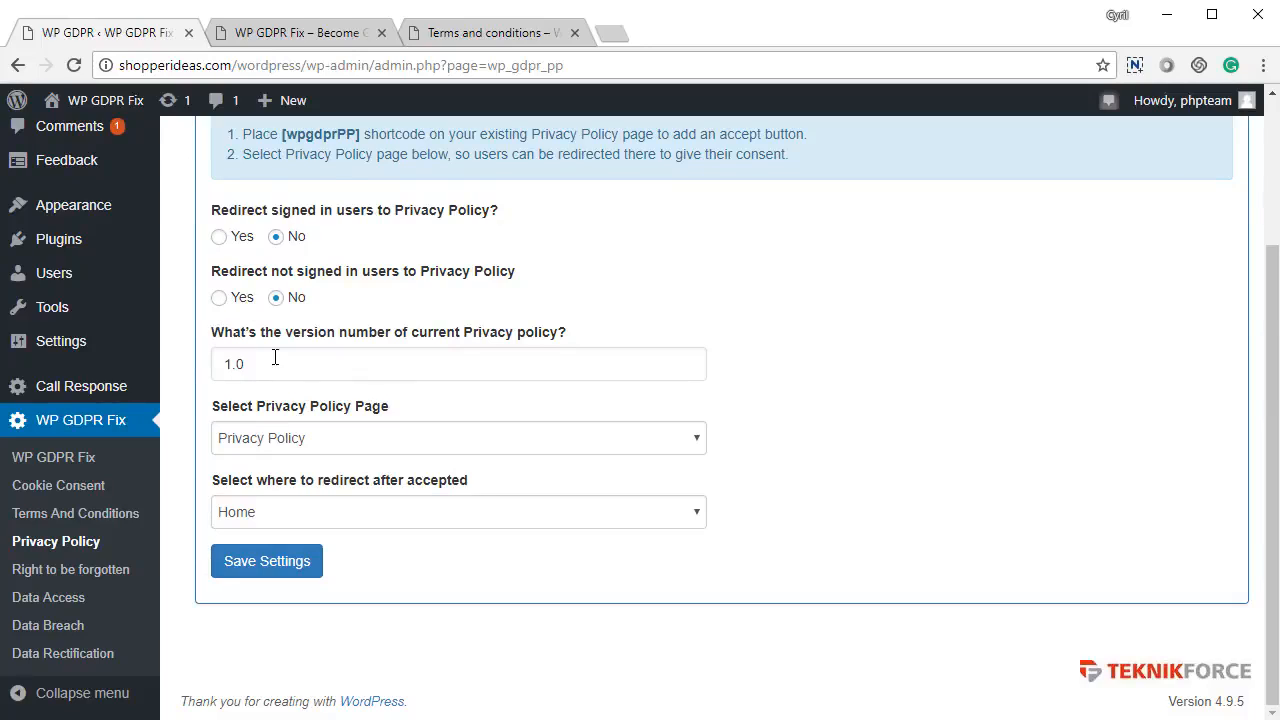
pyautogui.moveTo(274, 360); pyautogui.dragTo(146, 364)
pyautogui.moveTo(148, 387)
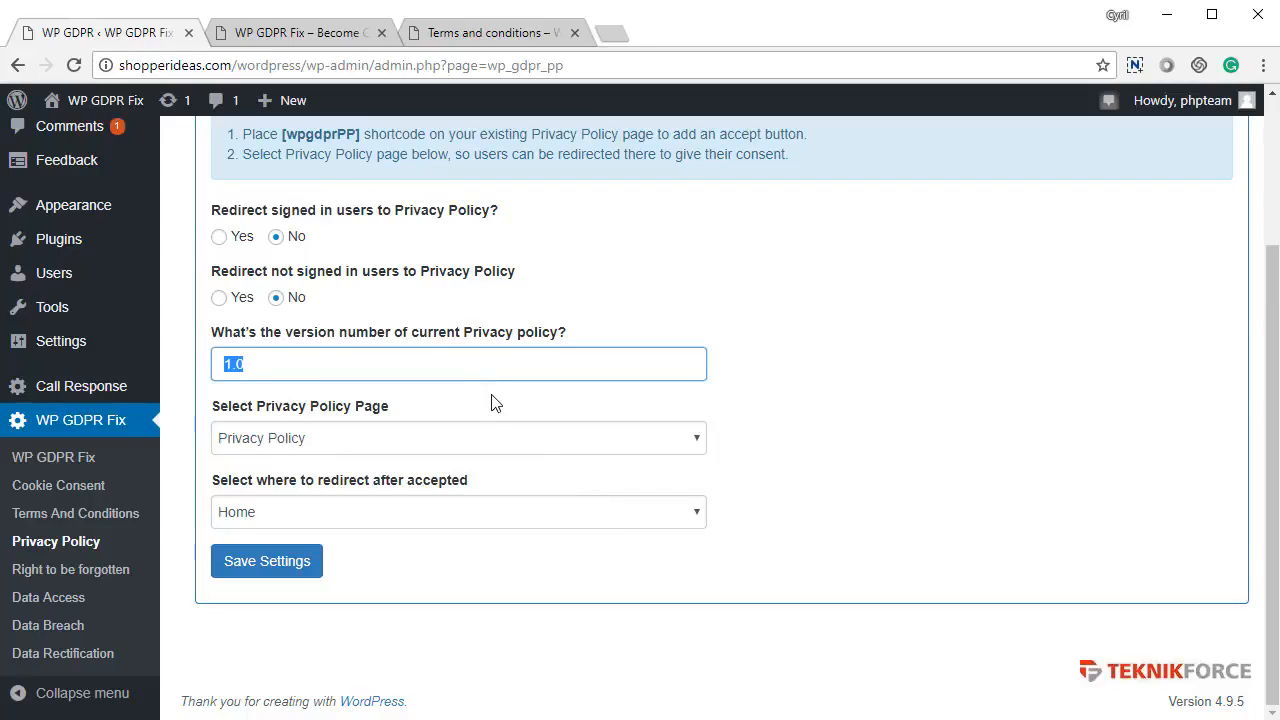
pyautogui.click(333, 448)
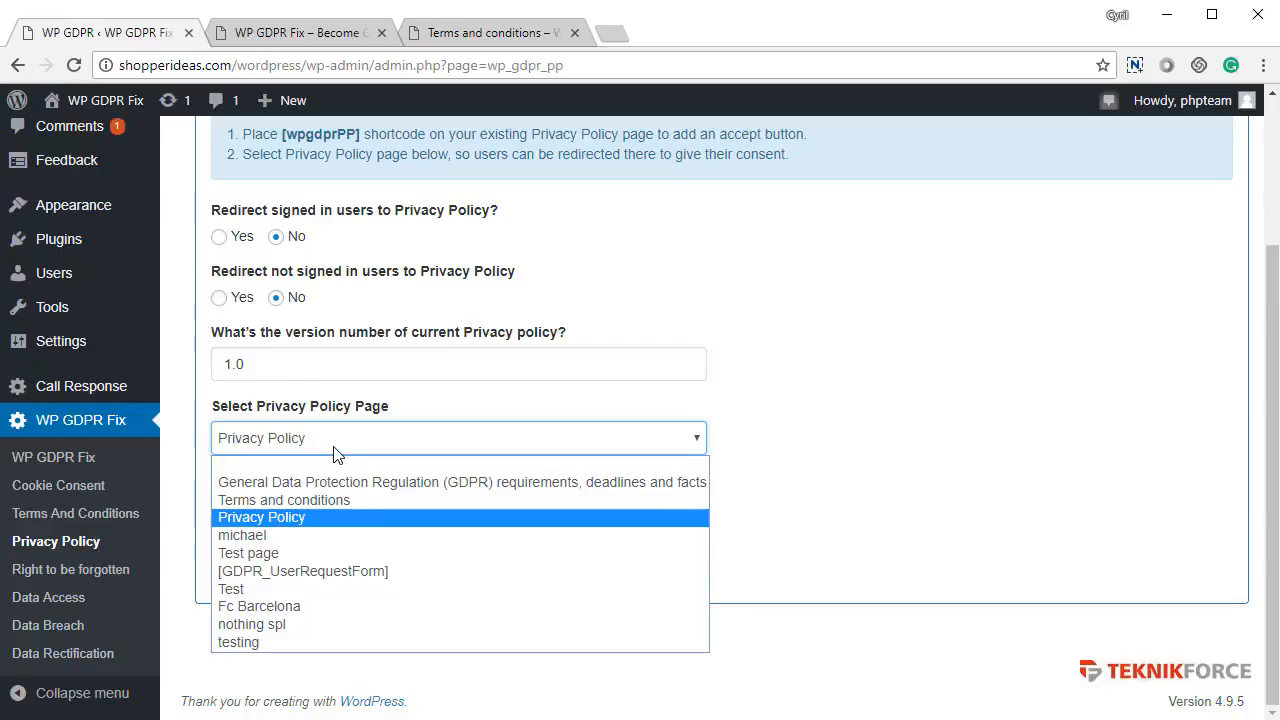
pyautogui.click(335, 452)
pyautogui.click(345, 511)
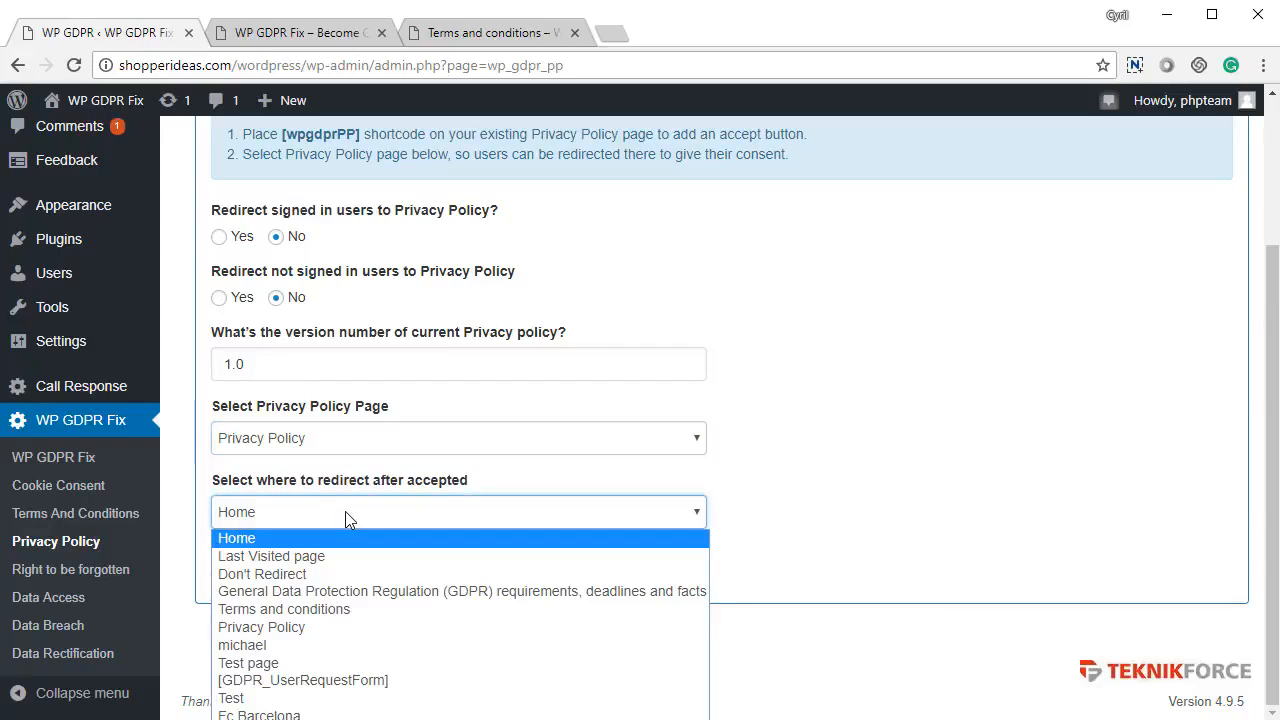
pyautogui.click(345, 511)
pyautogui.click(279, 451)
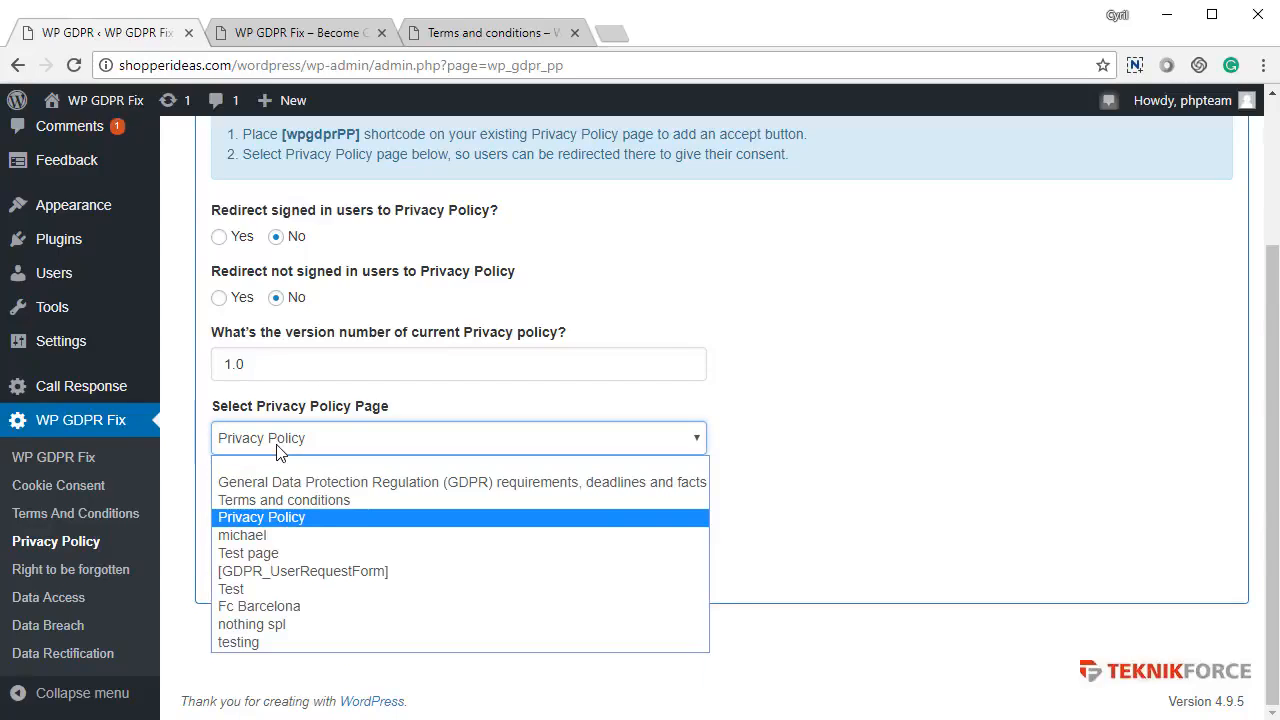
pyautogui.click(279, 451)
pyautogui.click(277, 566)
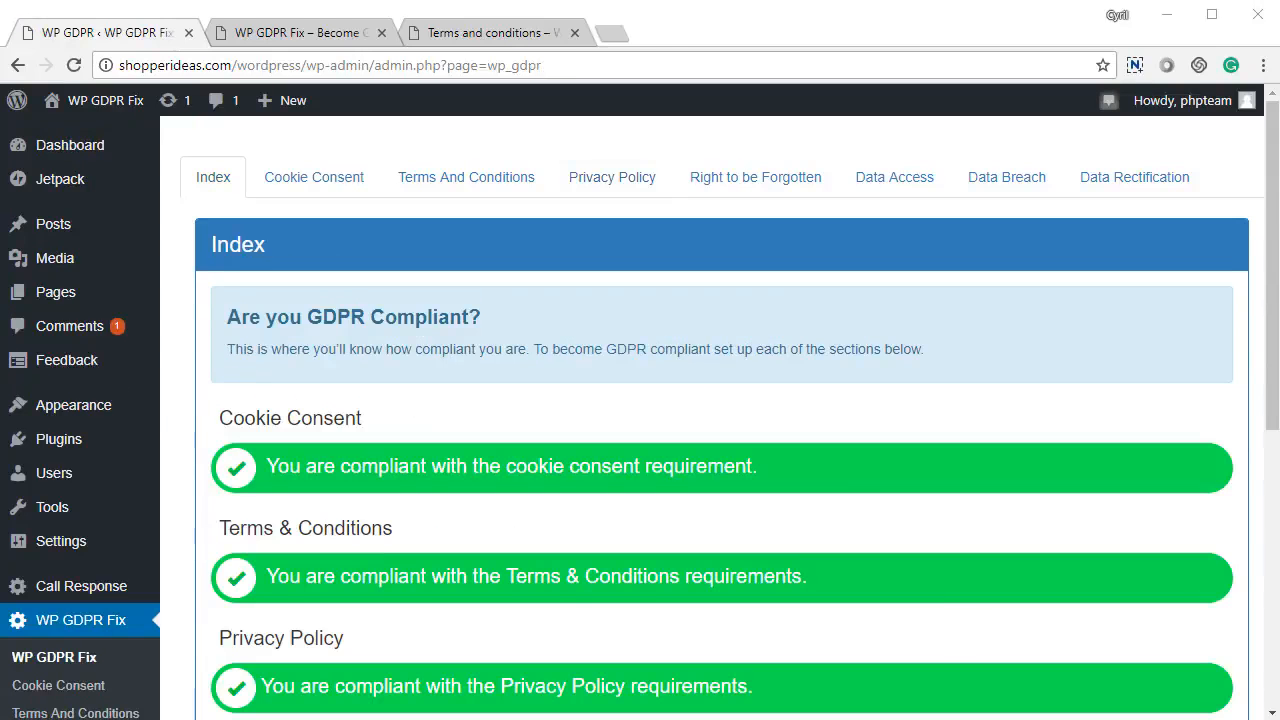
# Scroll through the all-green compliance bars on the Index, then go to Right to be Forgotten.
pyautogui.scroll(-2, 757, 468)
pyautogui.moveTo(333, 393); pyautogui.dragTo(808, 400)
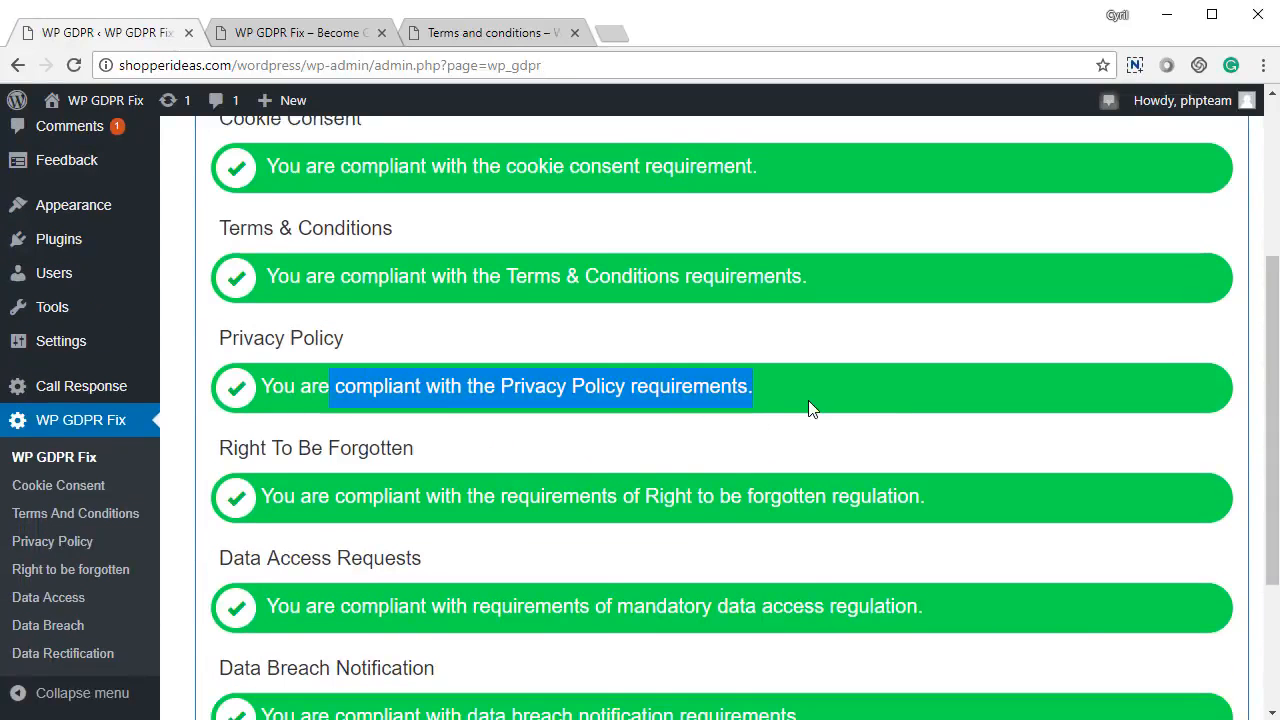
pyautogui.scroll(2, 494, 494)
pyautogui.scroll(-3, 494, 490)
pyautogui.scroll(-2, 494, 485)
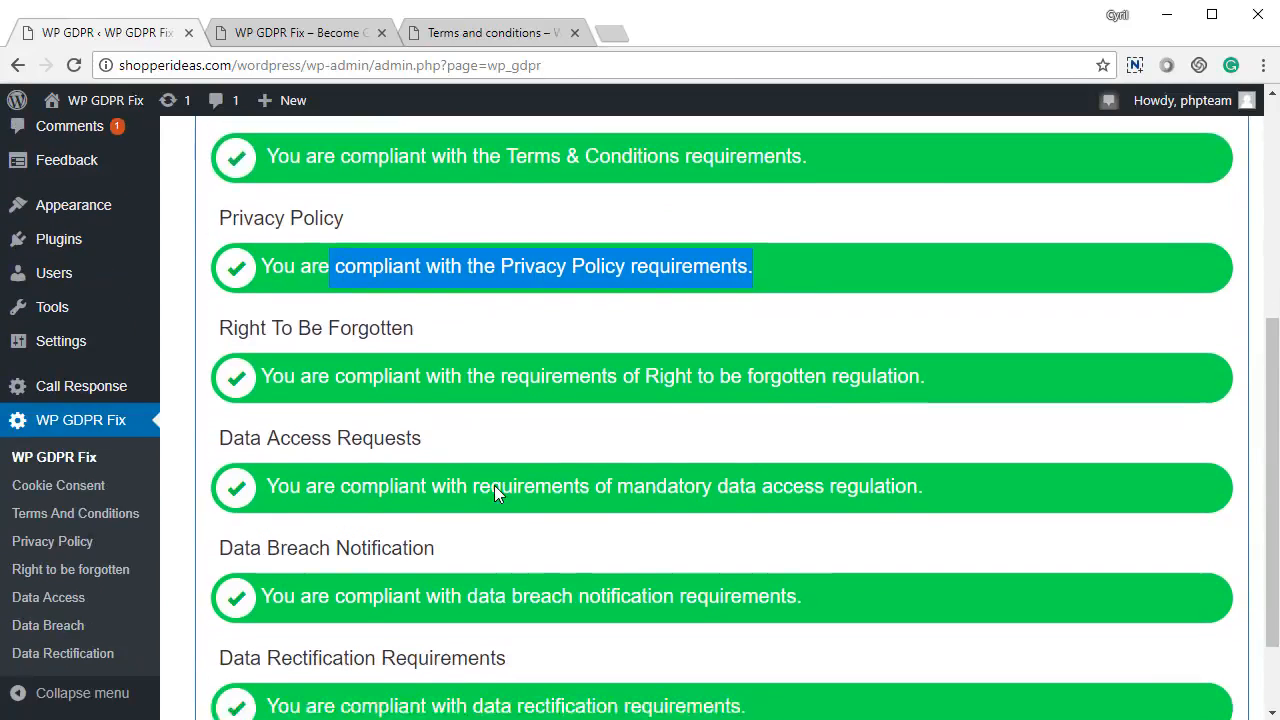
pyautogui.scroll(4, 496, 454)
pyautogui.scroll(2, 496, 454)
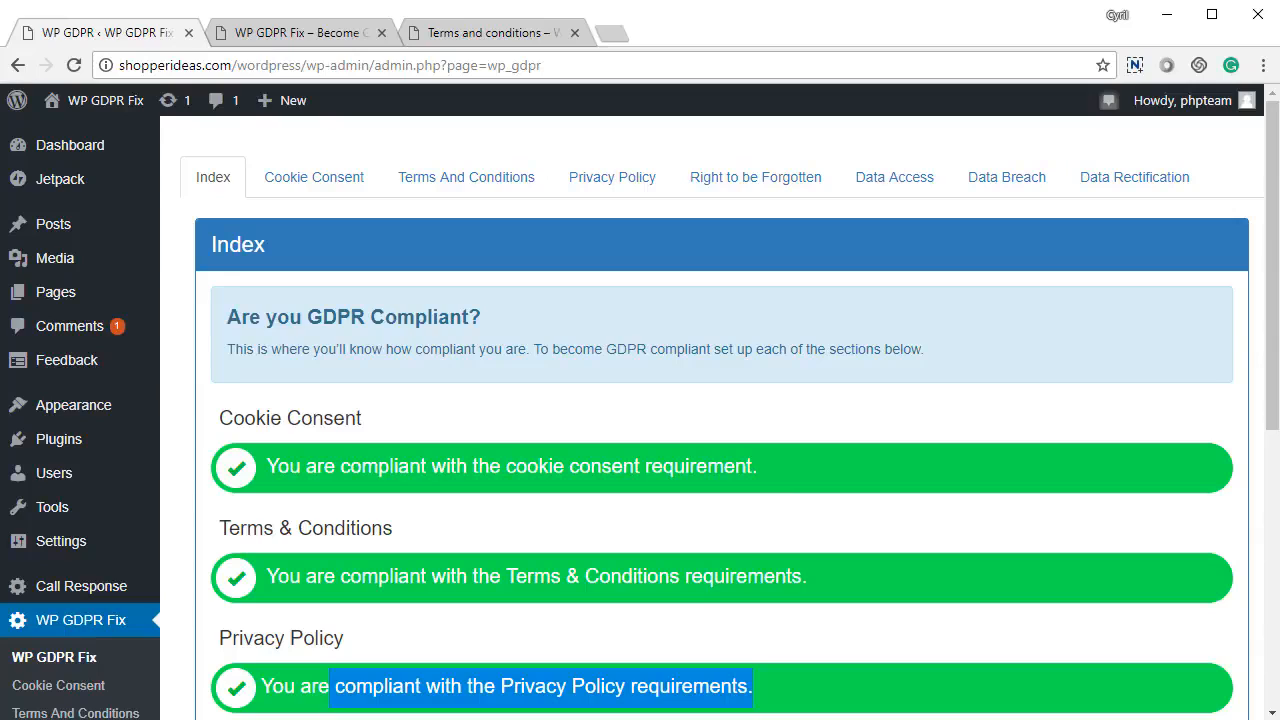
pyautogui.click(757, 177)
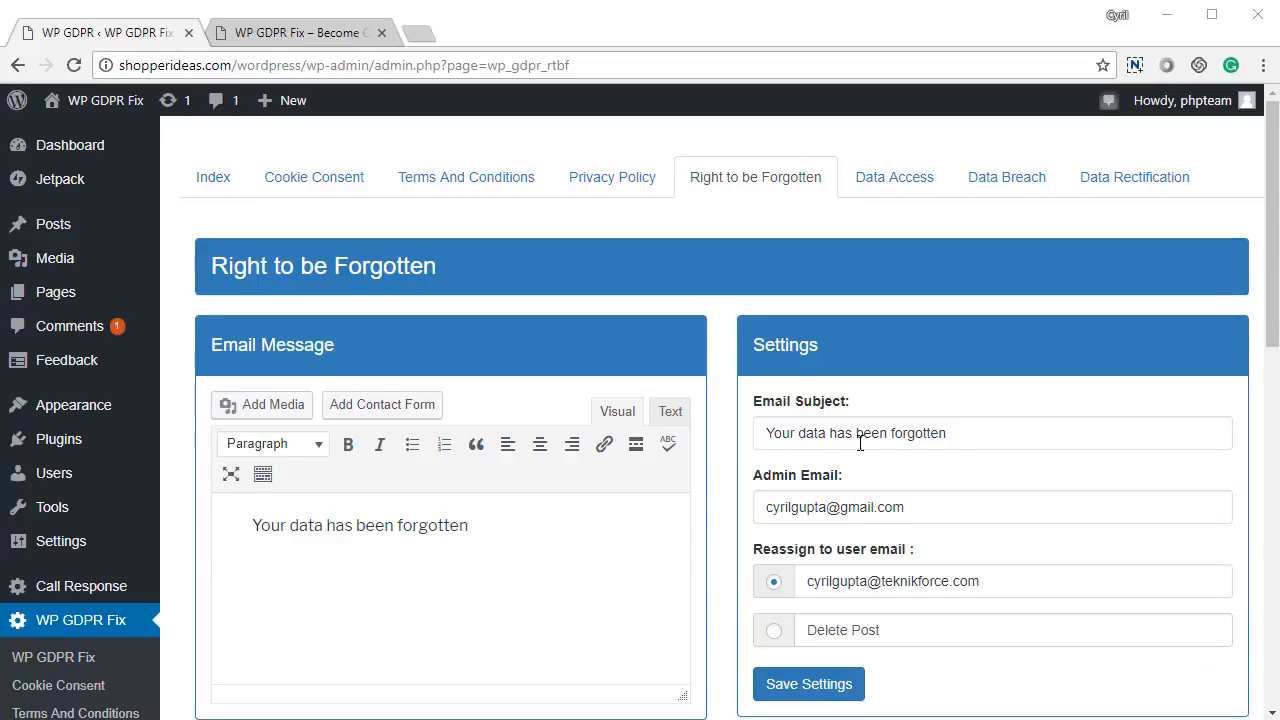
# Set forgotten users' posts to Delete Post and save the Right to be Forgotten settings.
pyautogui.moveTo(946, 437); pyautogui.dragTo(752, 440)
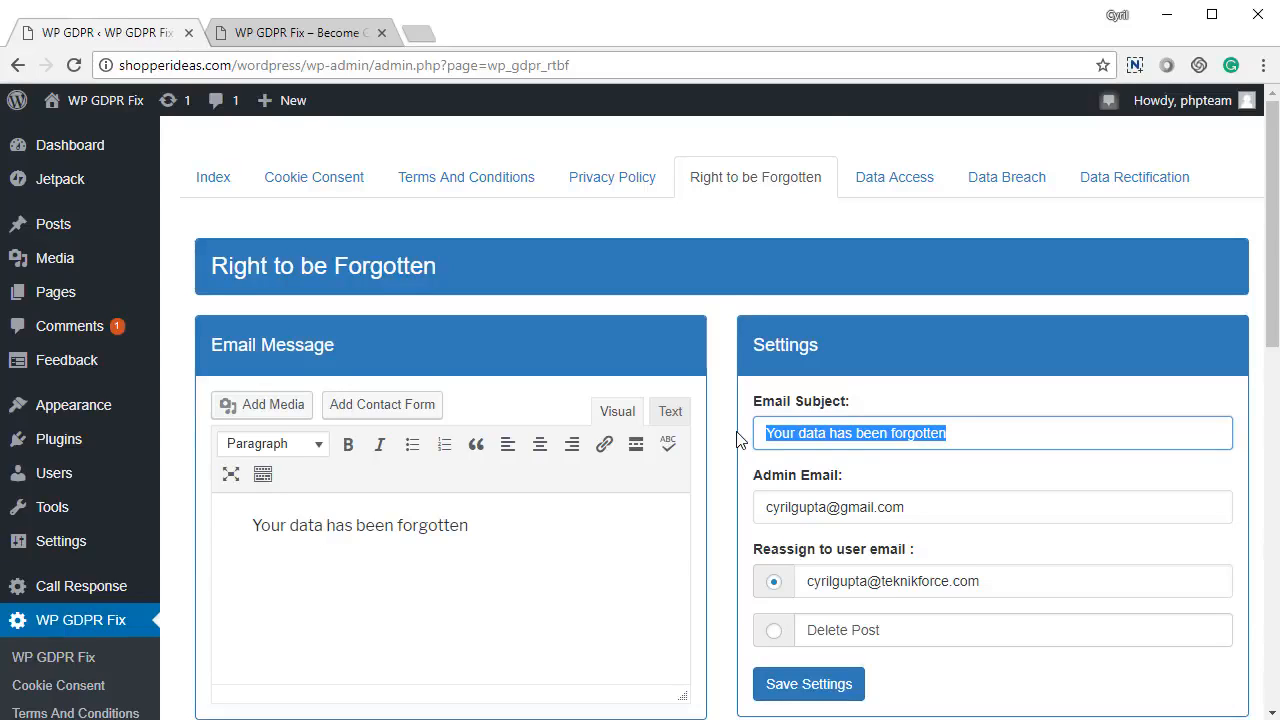
pyautogui.scroll(-1, 738, 440)
pyautogui.moveTo(906, 407); pyautogui.dragTo(714, 405)
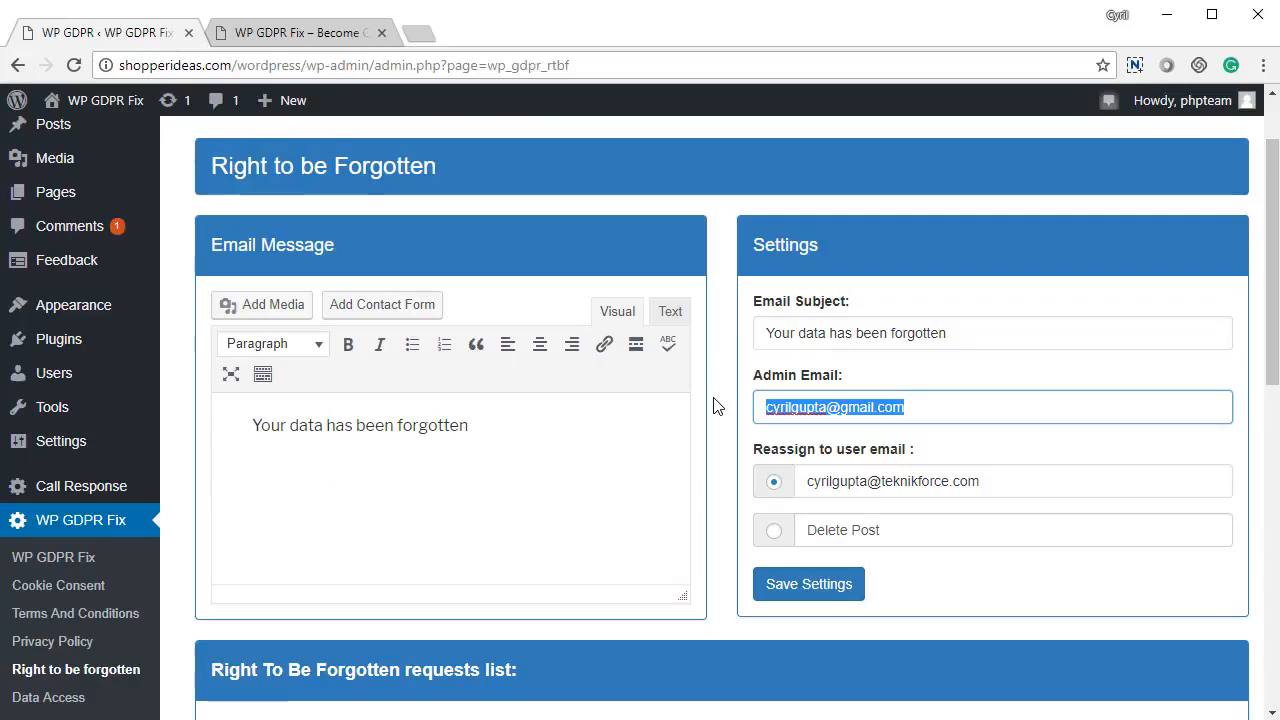
pyautogui.scroll(-1, 943, 500)
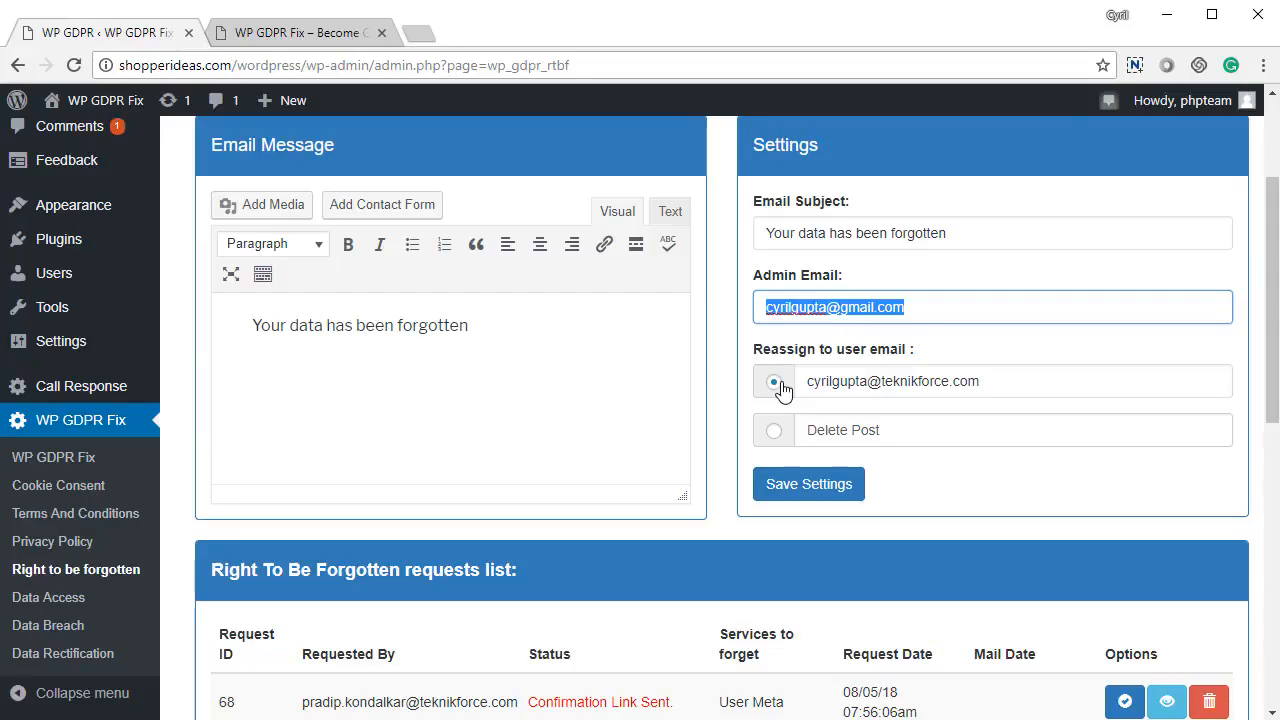
pyautogui.scroll(-1, 780, 390)
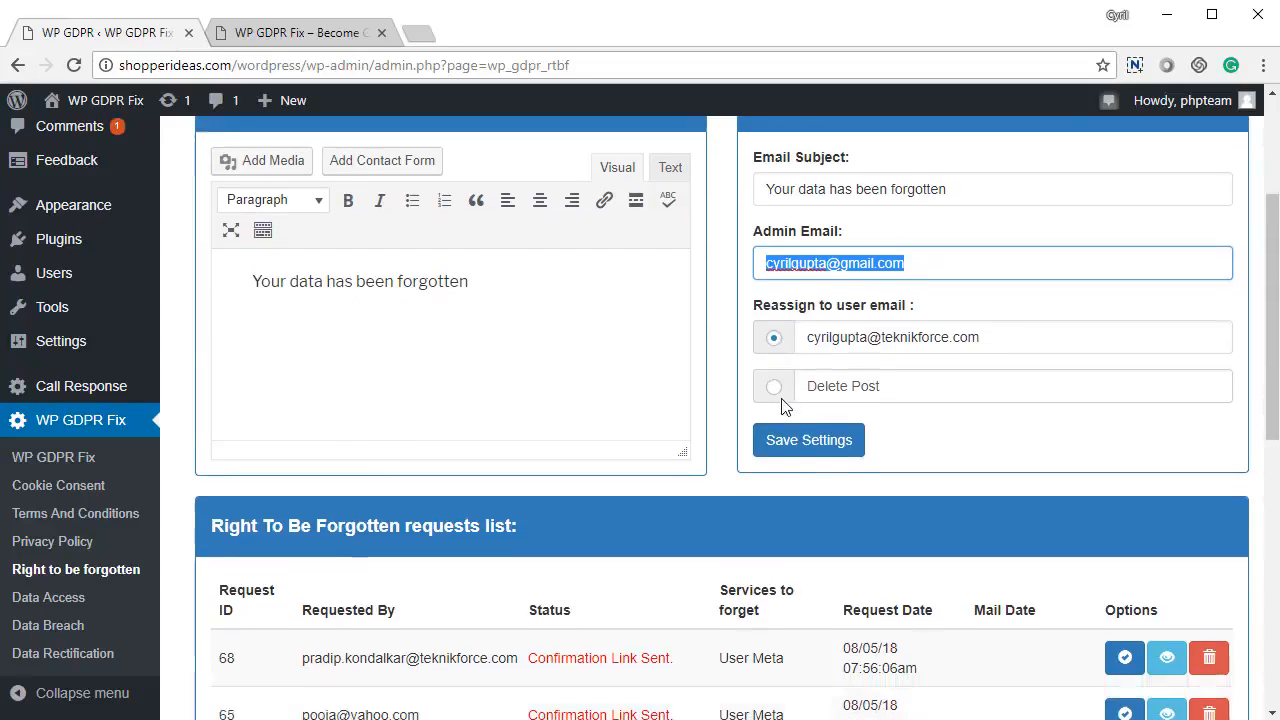
pyautogui.moveTo(982, 281); pyautogui.dragTo(808, 281)
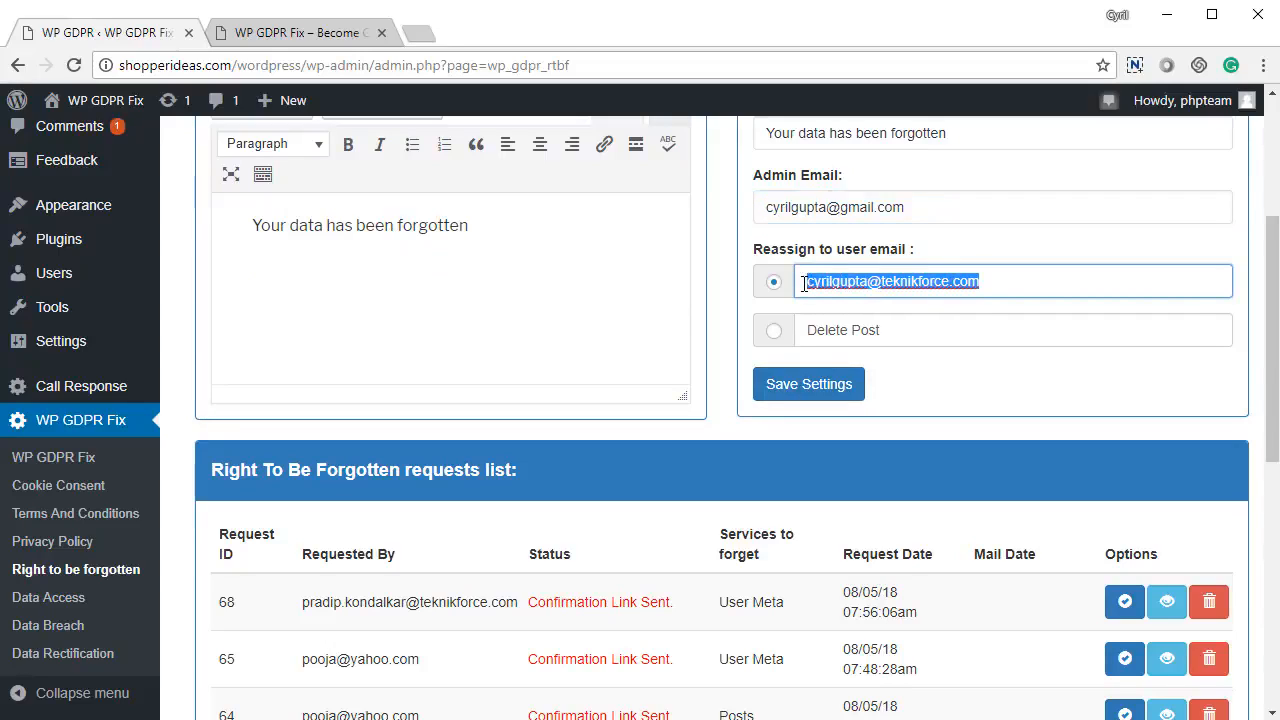
pyautogui.click(775, 333)
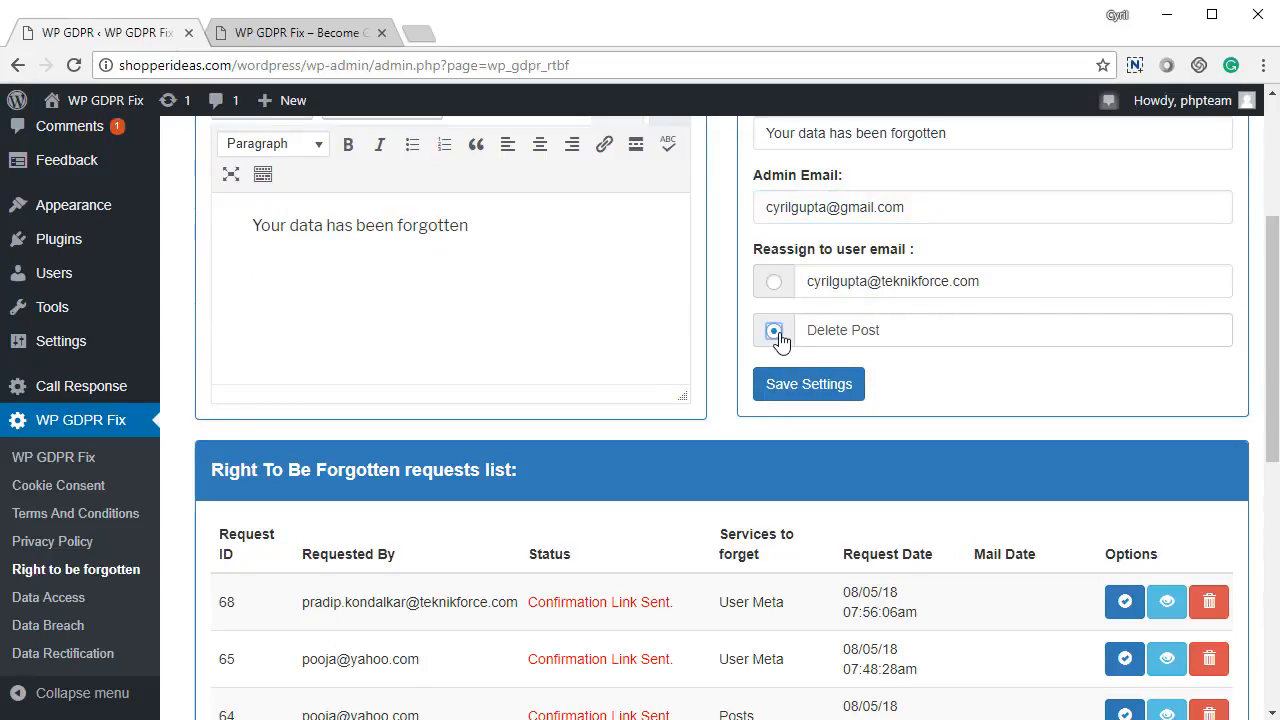
pyautogui.click(797, 395)
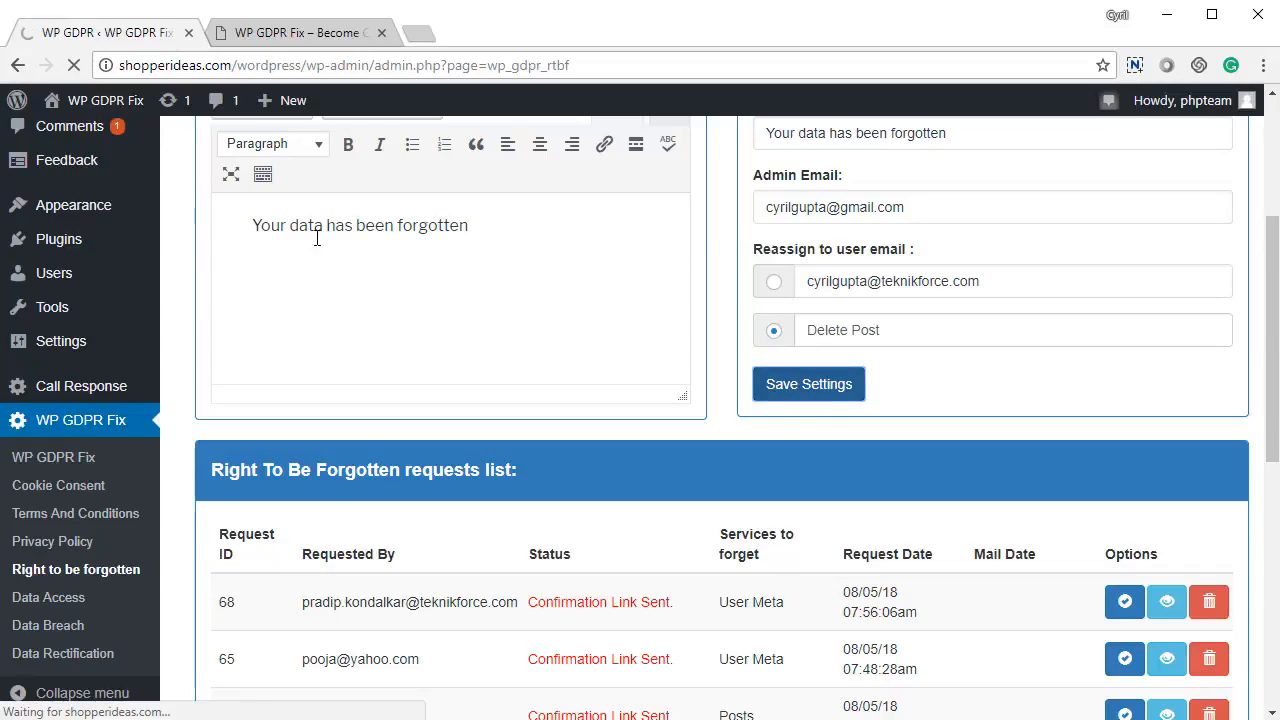
# Switch to the incognito window showing the public GDPR user request form.
pyautogui.scroll(-8, 614, 460)
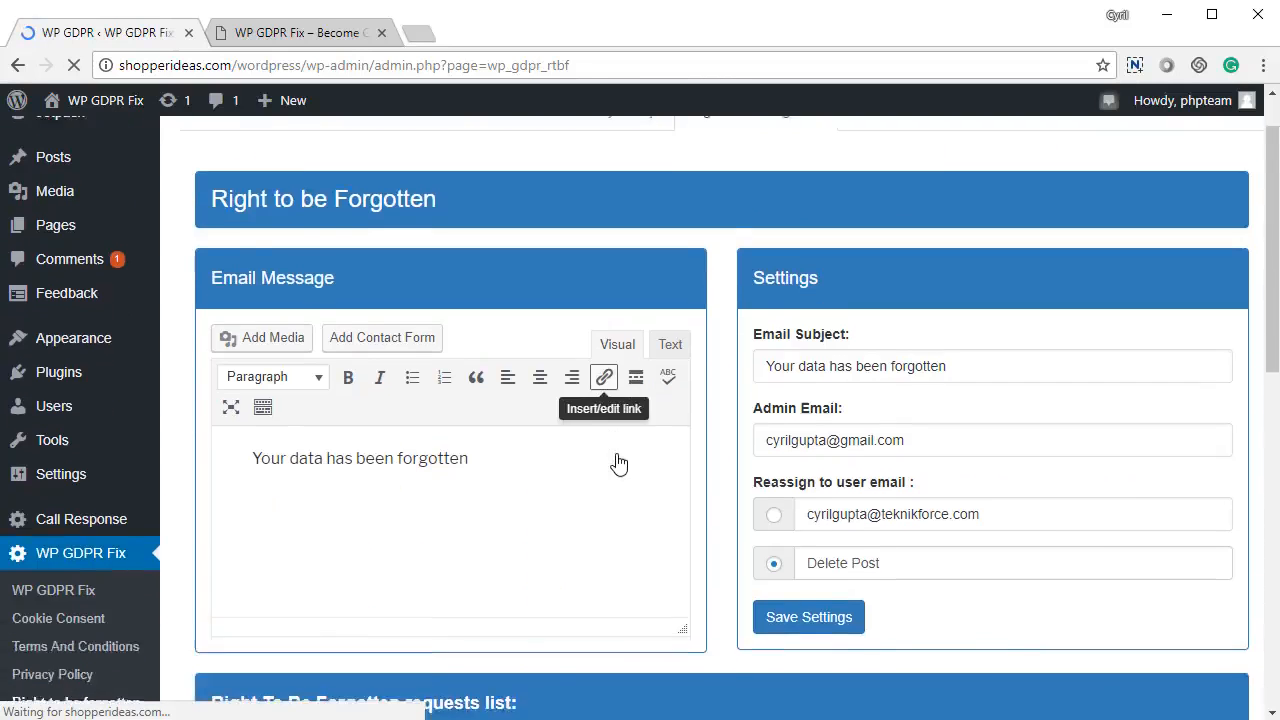
pyautogui.scroll(3, 616, 462)
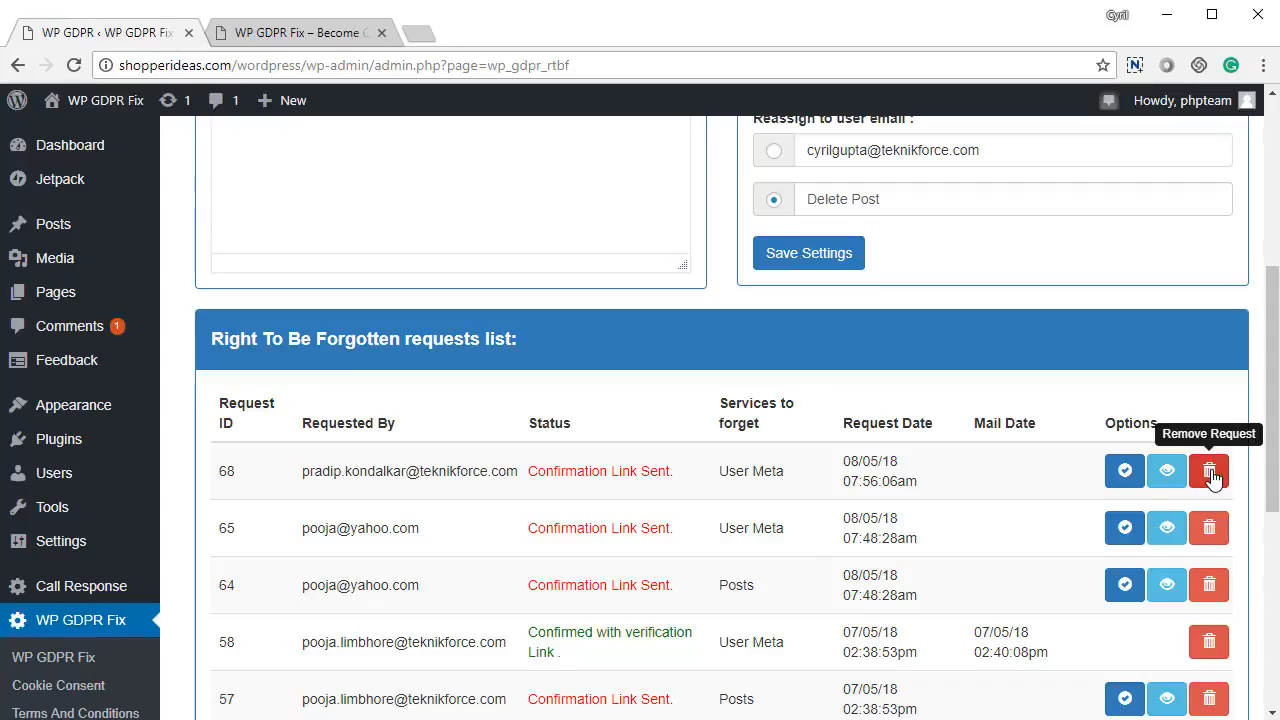
pyautogui.hotkey('alt', 'Tab')
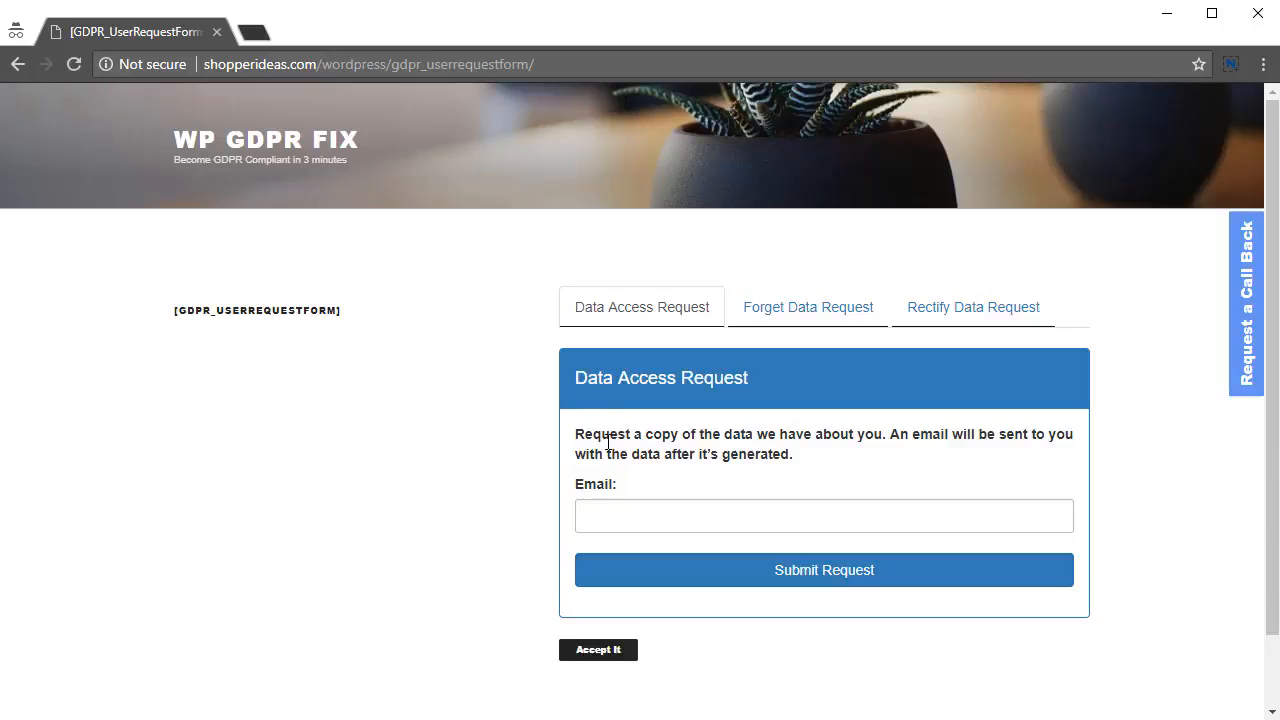
# On the Forget Data Request form, tick WordPress Comments, WordPress Posts and WordPress User Data.
pyautogui.moveTo(610, 436); pyautogui.dragTo(701, 461)
pyautogui.click(663, 475)
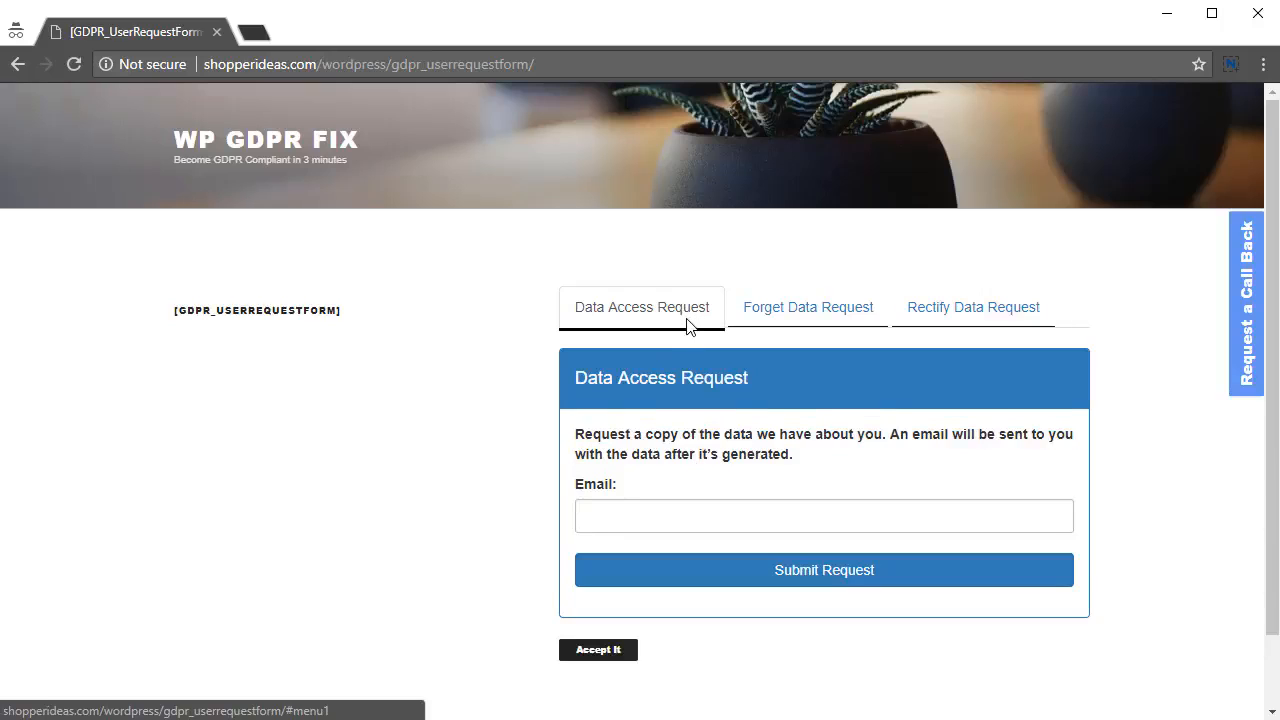
pyautogui.click(667, 510)
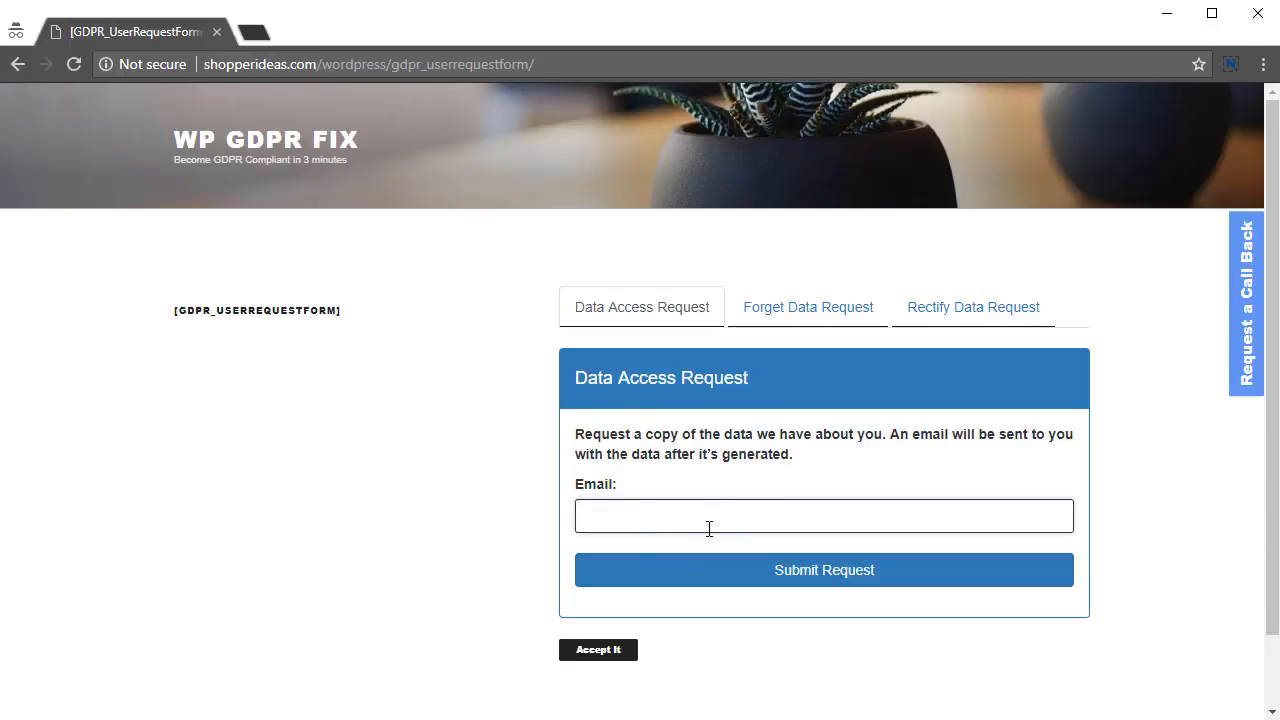
pyautogui.click(814, 320)
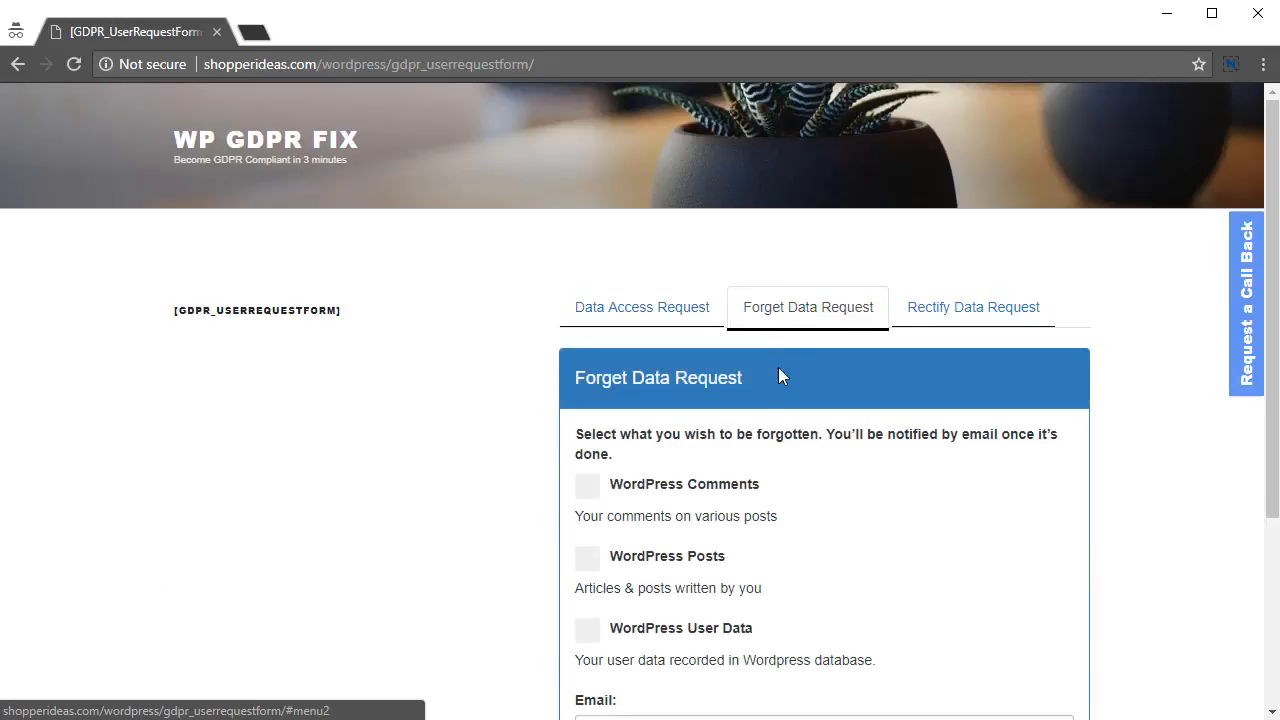
pyautogui.scroll(-2, 649, 450)
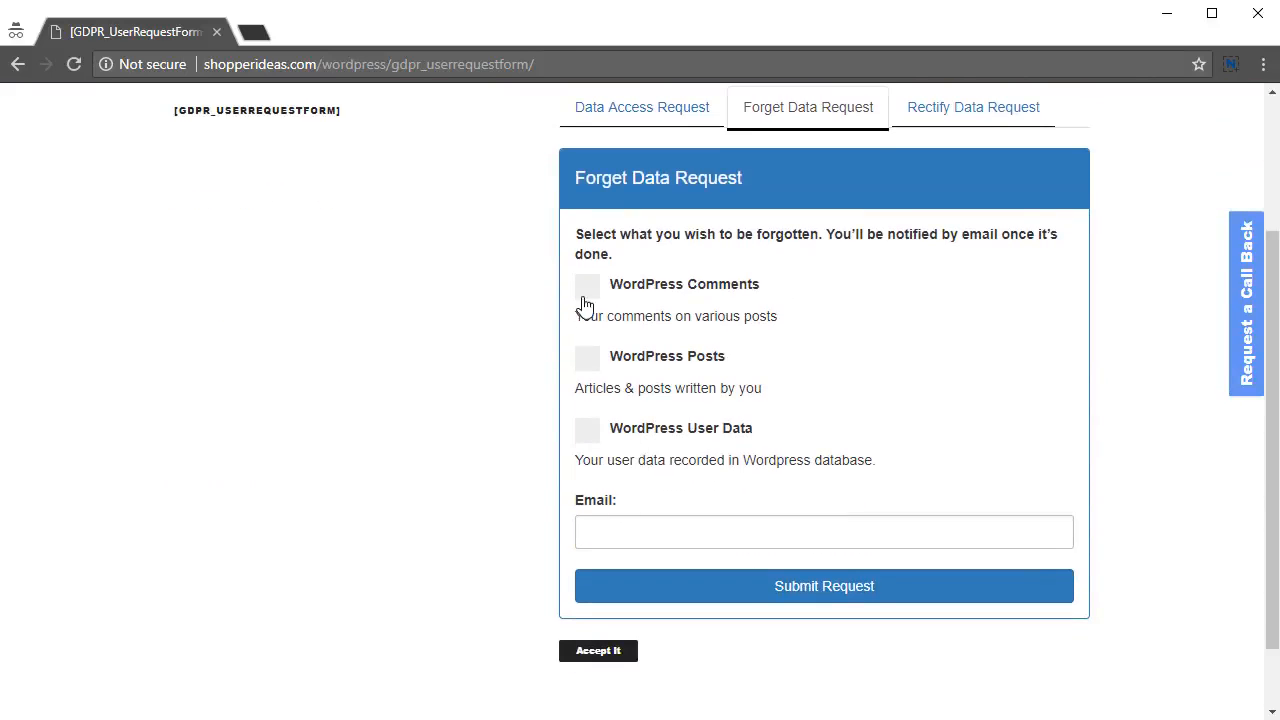
pyautogui.click(587, 288)
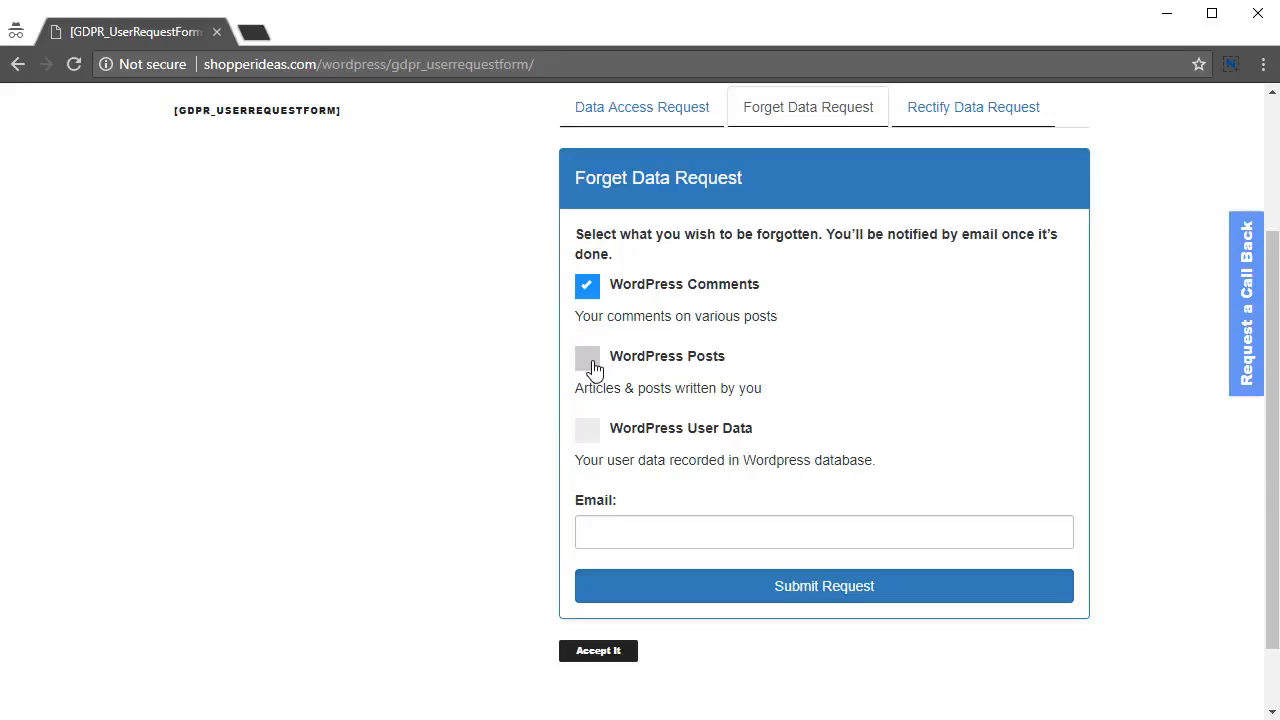
pyautogui.click(590, 367)
pyautogui.click(588, 438)
# Enter the requester's e-mail address, submit the request, and dismiss the 'Confirmation mail sent' alert.
pyautogui.click(642, 526)
pyautogui.write('c')
pyautogui.moveTo(643, 535); pyautogui.dragTo(532, 552)
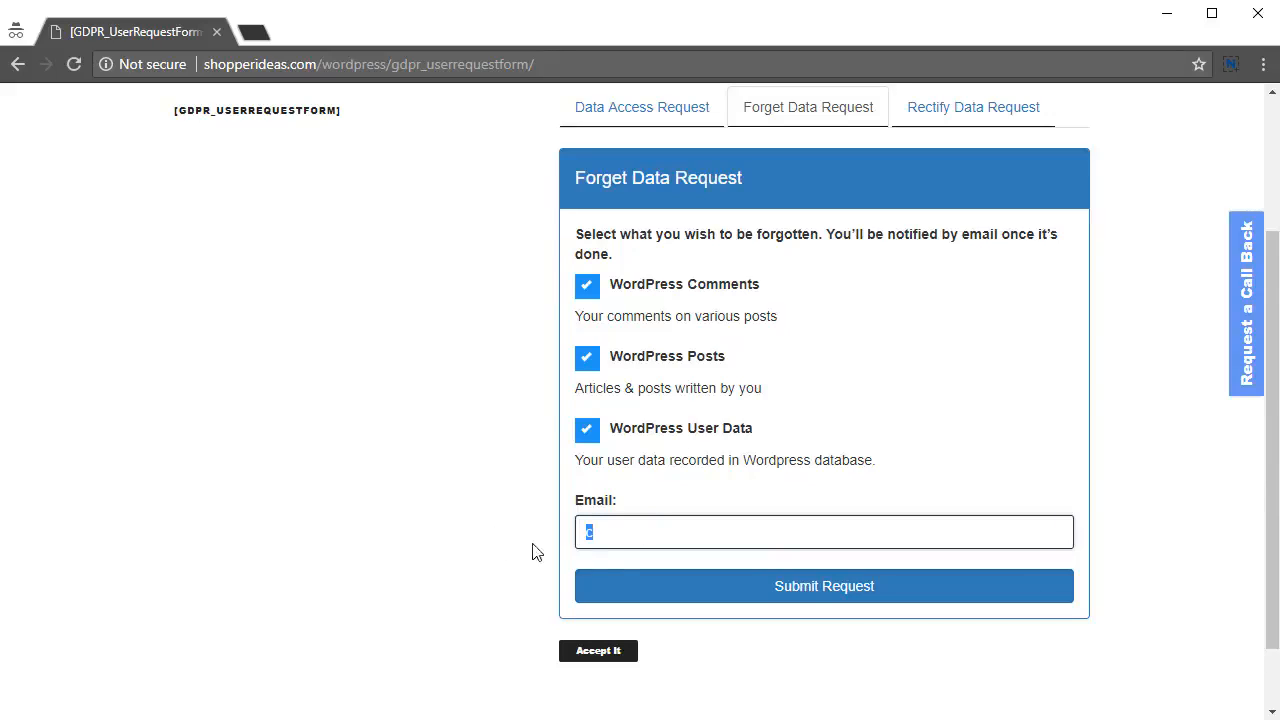
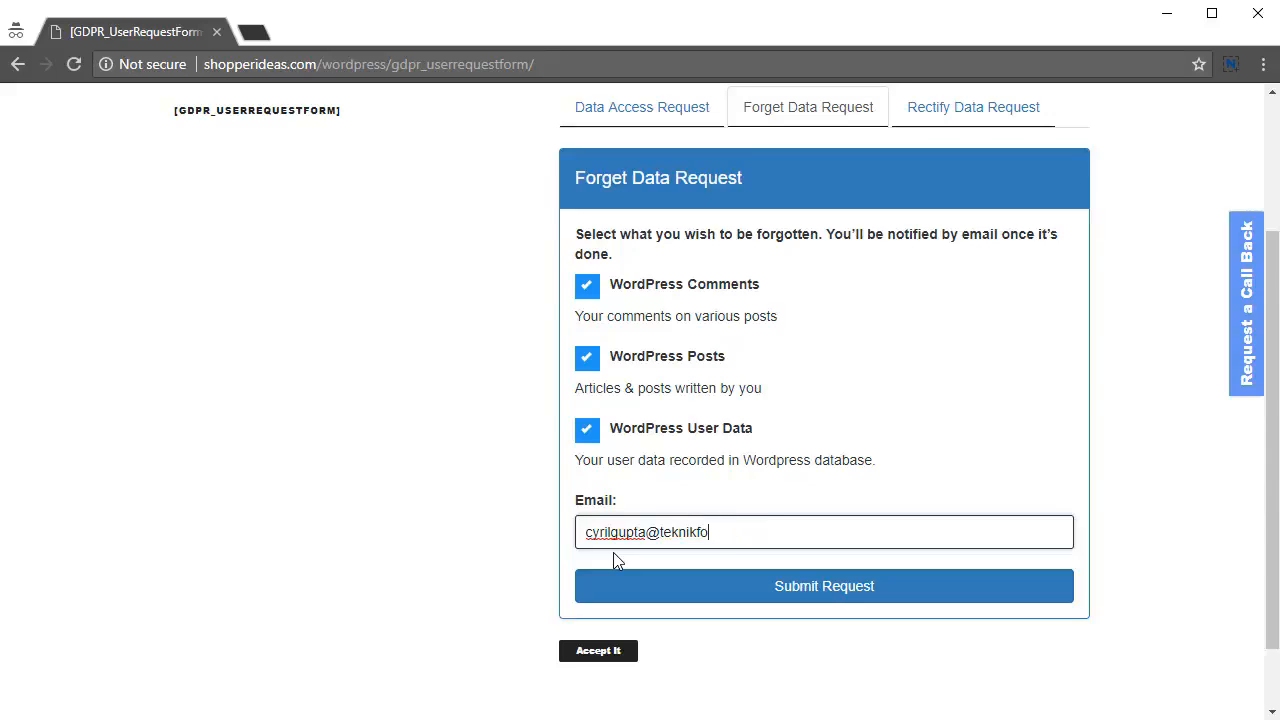
pyautogui.hotkey('ctrl', 'a')
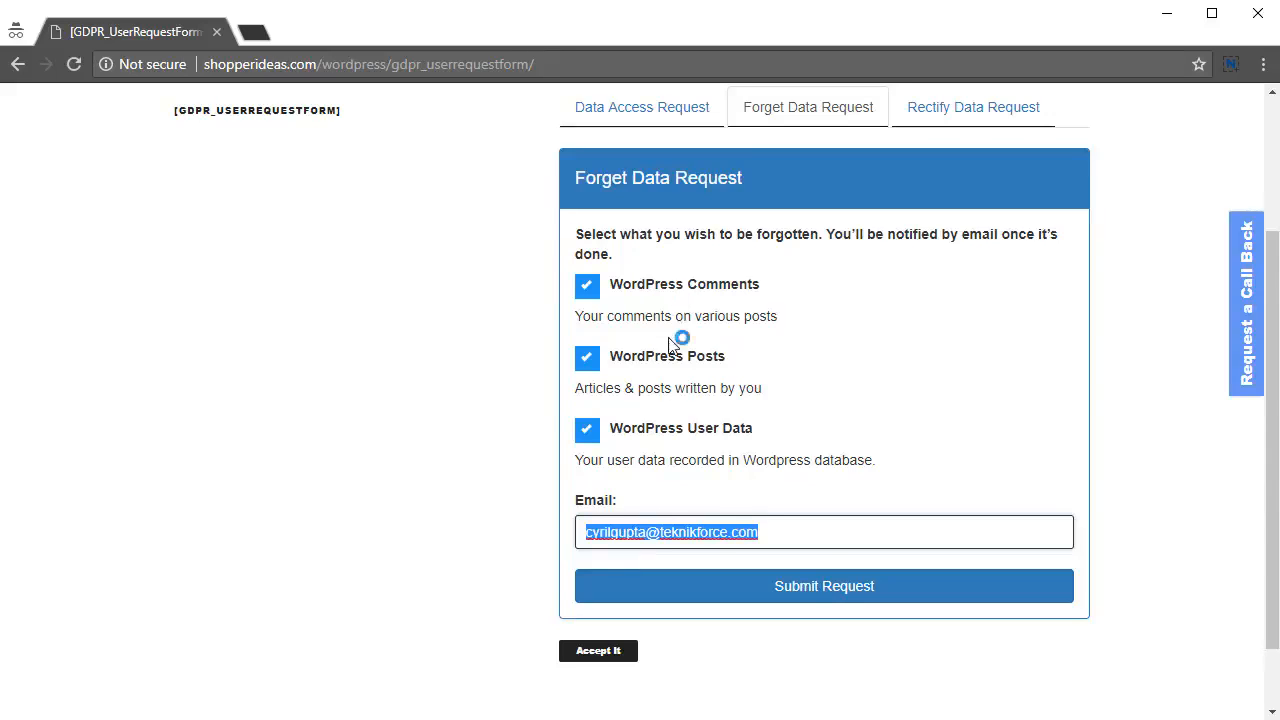
pyautogui.click(810, 596)
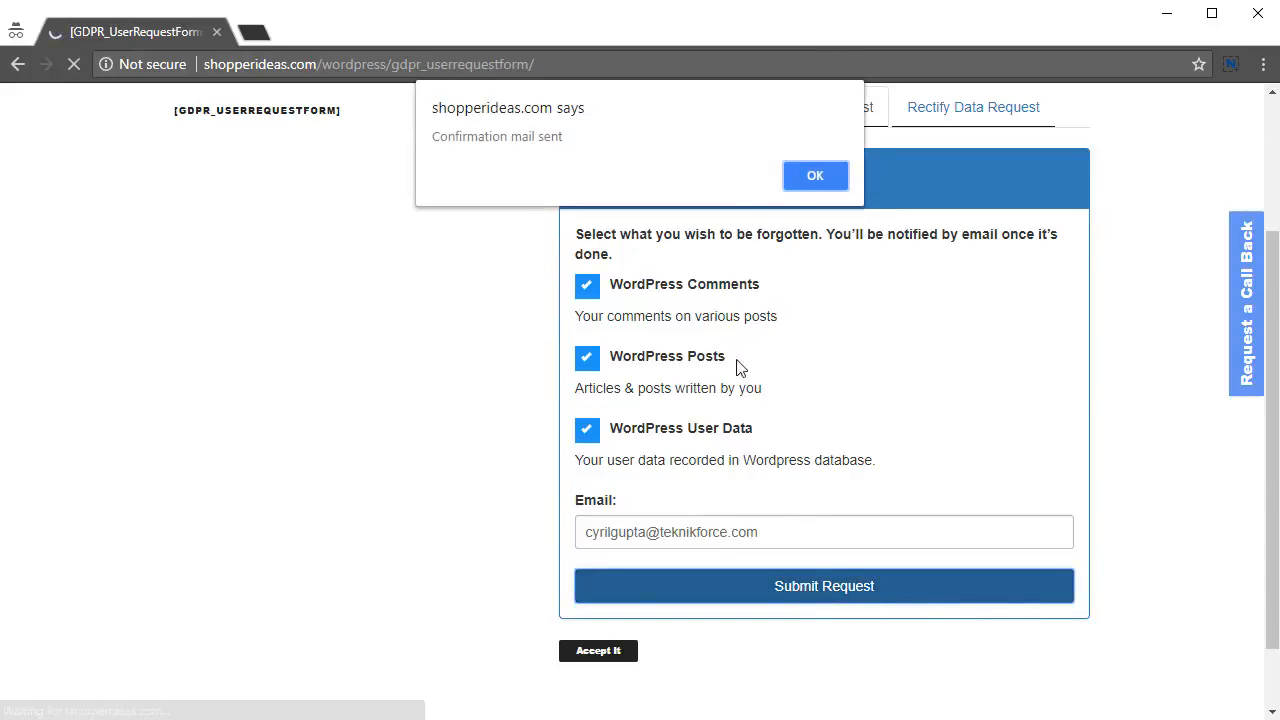
pyautogui.click(801, 181)
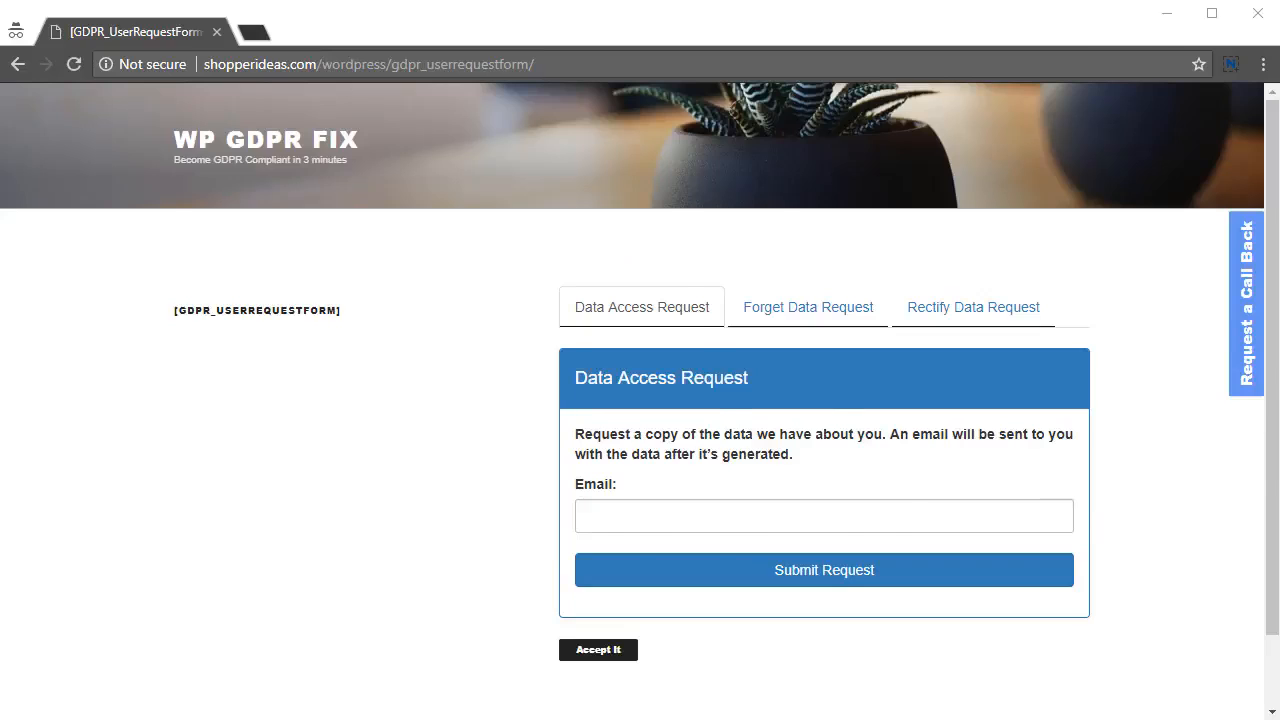
pyautogui.hotkey('alt', 'Tab')
# Review new request 72 and the forgotten-data email message in the Right To Be Forgotten list.
pyautogui.moveTo(350, 470); pyautogui.dragTo(909, 473)
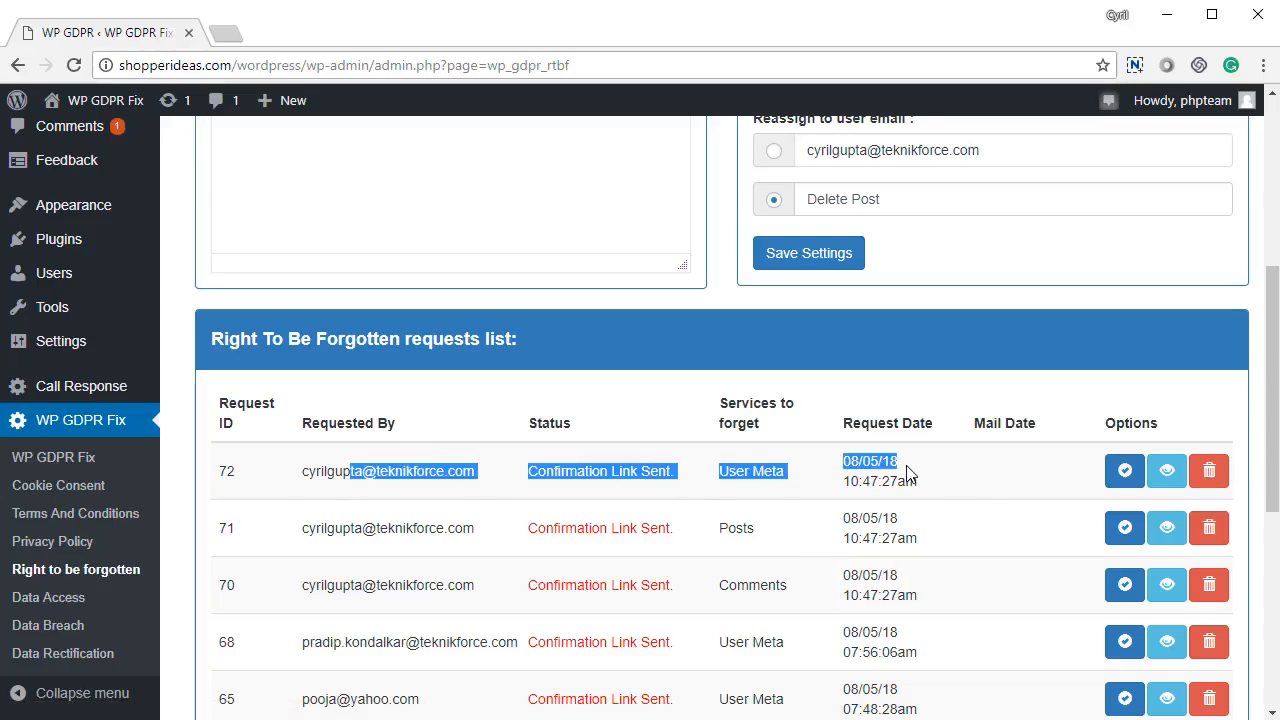
pyautogui.click(1046, 500)
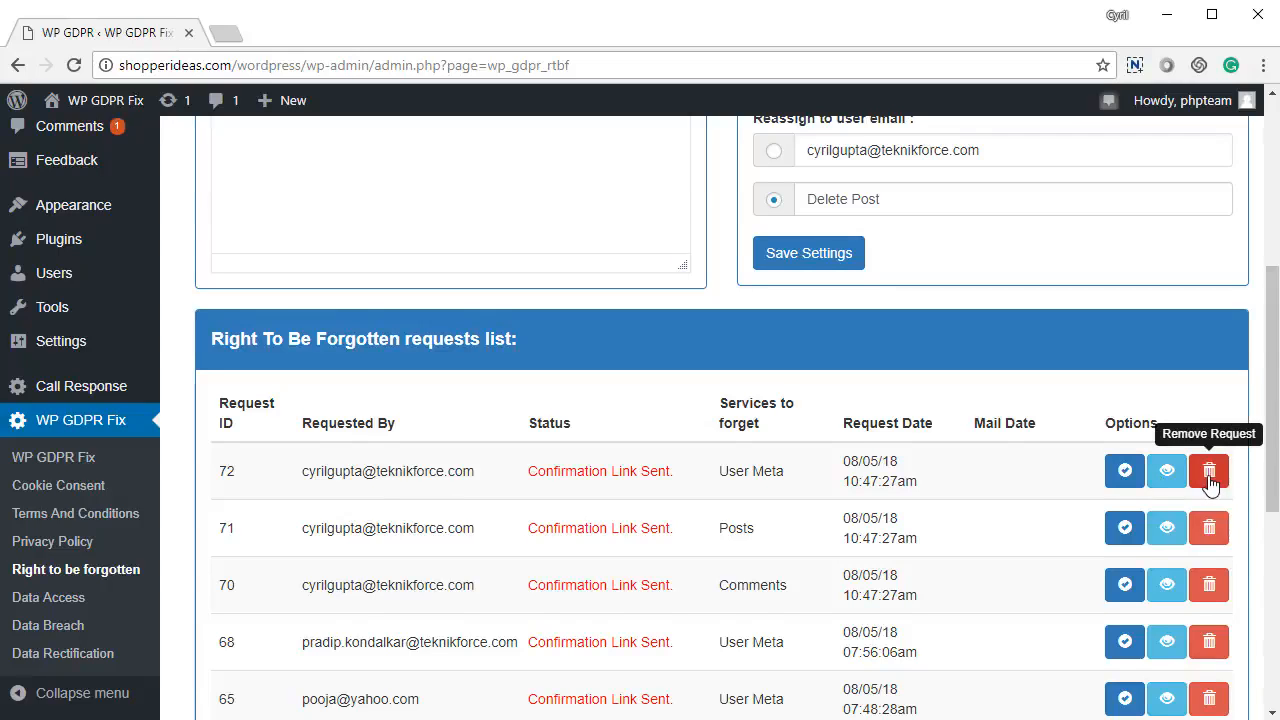
pyautogui.scroll(2, 1200, 484)
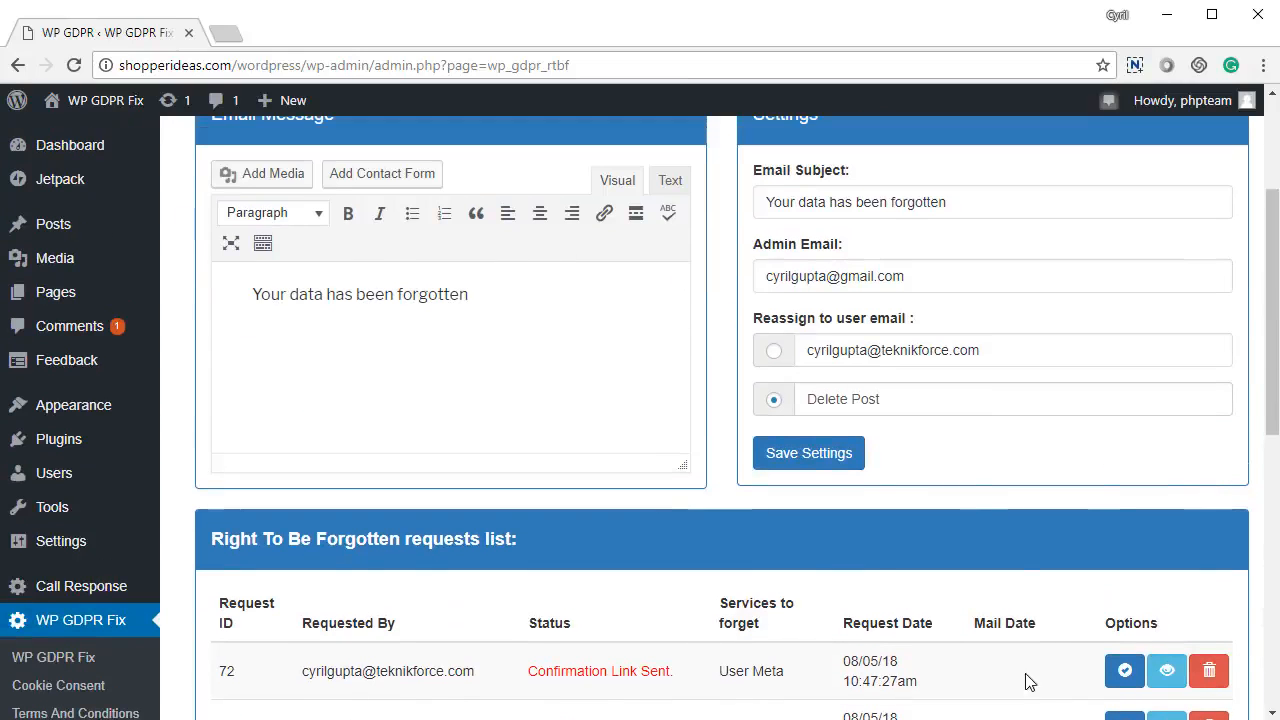
pyautogui.scroll(2, 560, 440)
pyautogui.moveTo(509, 509); pyautogui.dragTo(229, 508)
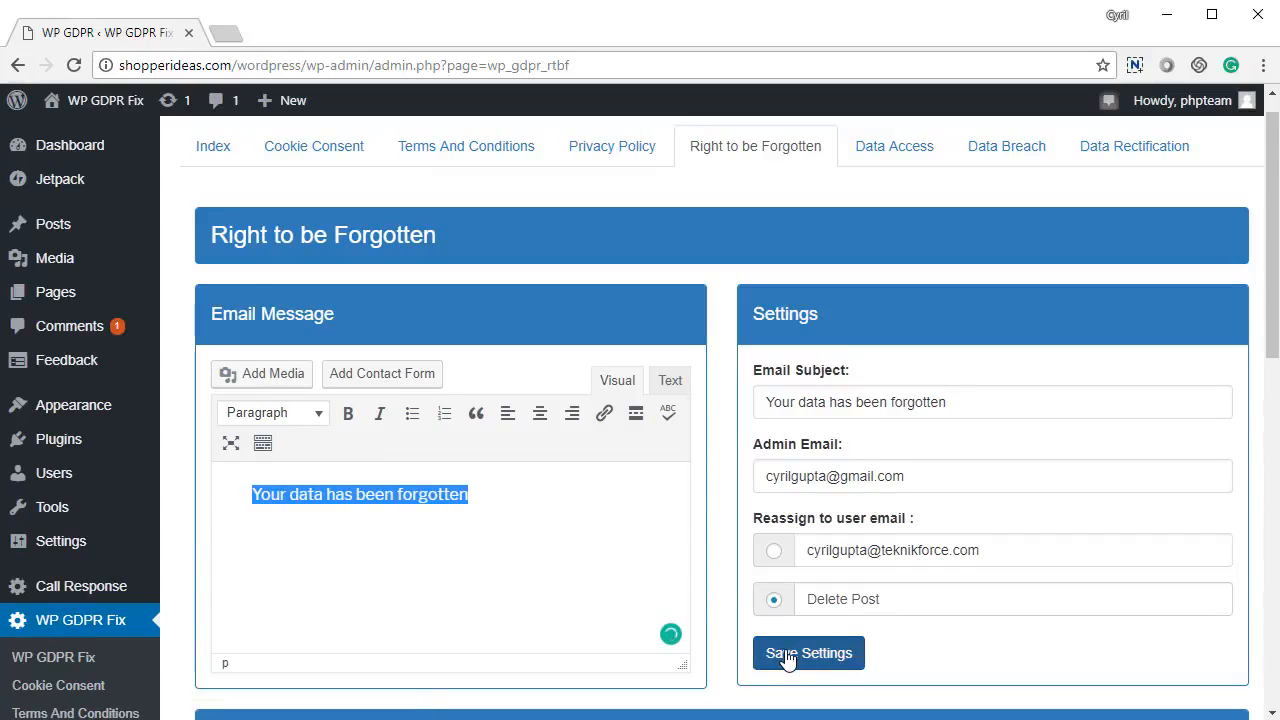
pyautogui.scroll(-4, 829, 551)
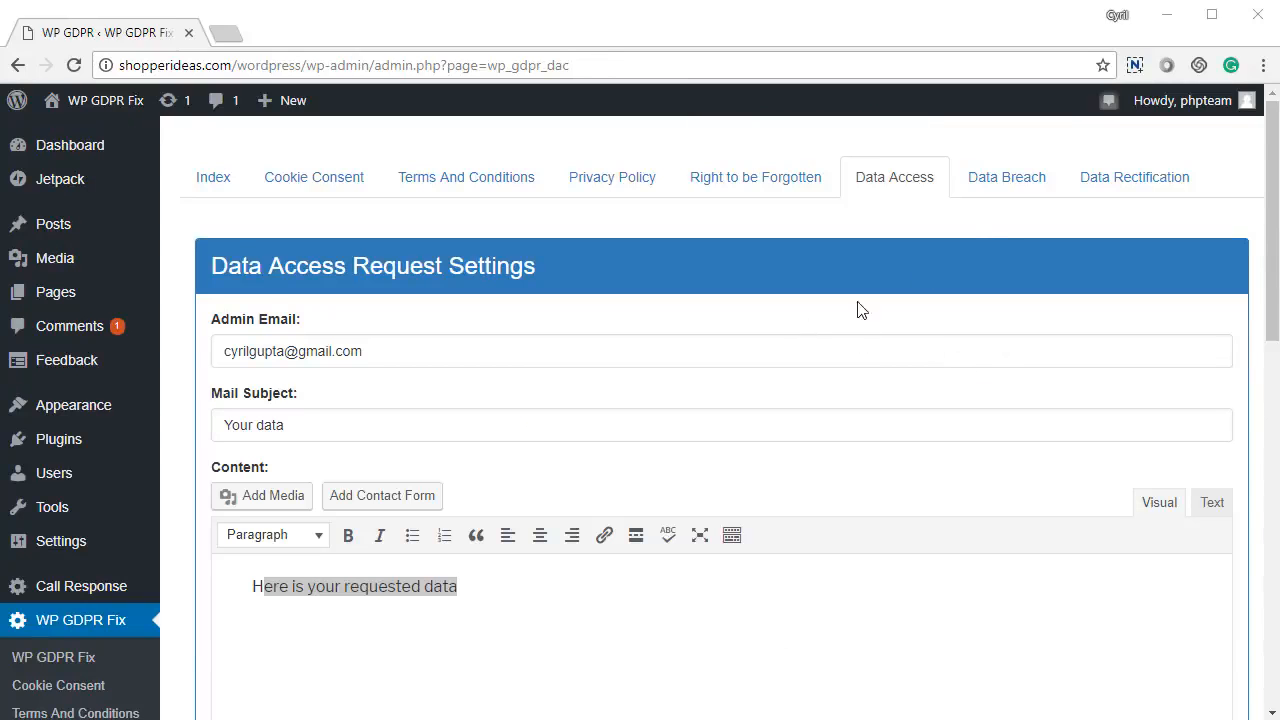
# Review the Data Access admin email and 'Your data' subject, then view request 67's stored data.
pyautogui.moveTo(380, 349); pyautogui.dragTo(190, 372)
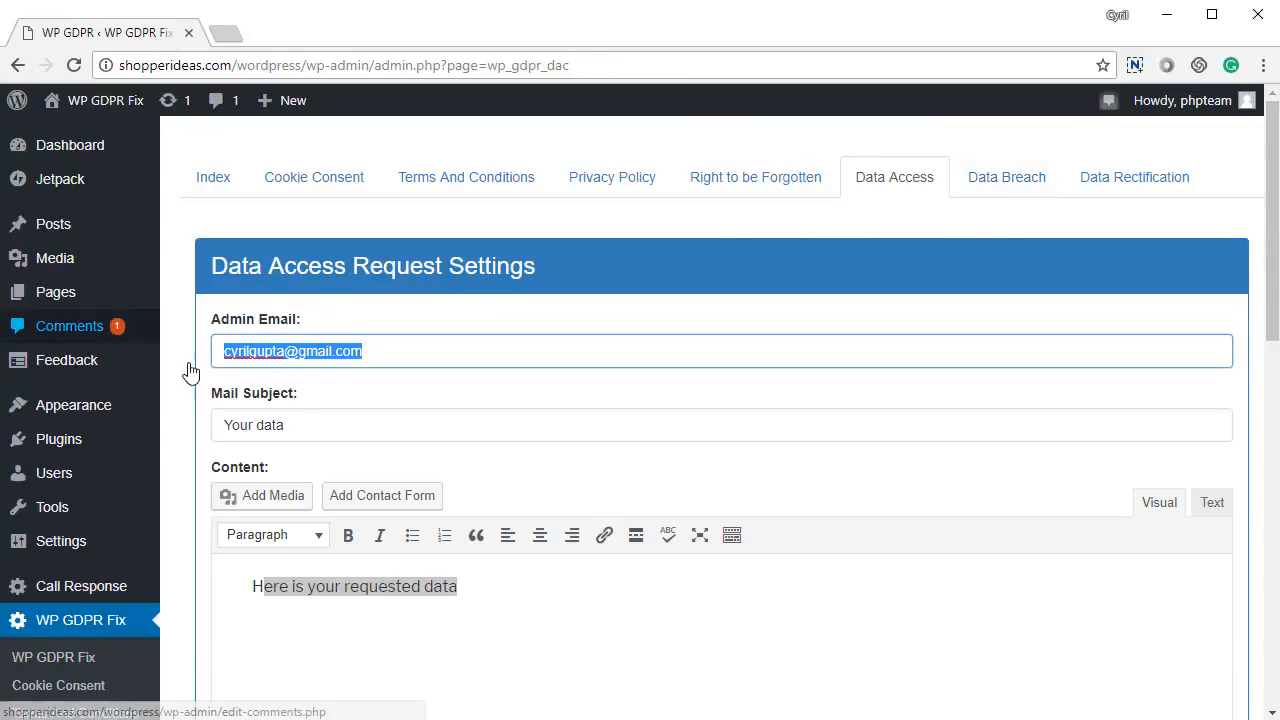
pyautogui.scroll(-1, 300, 400)
pyautogui.moveTo(306, 331); pyautogui.dragTo(194, 352)
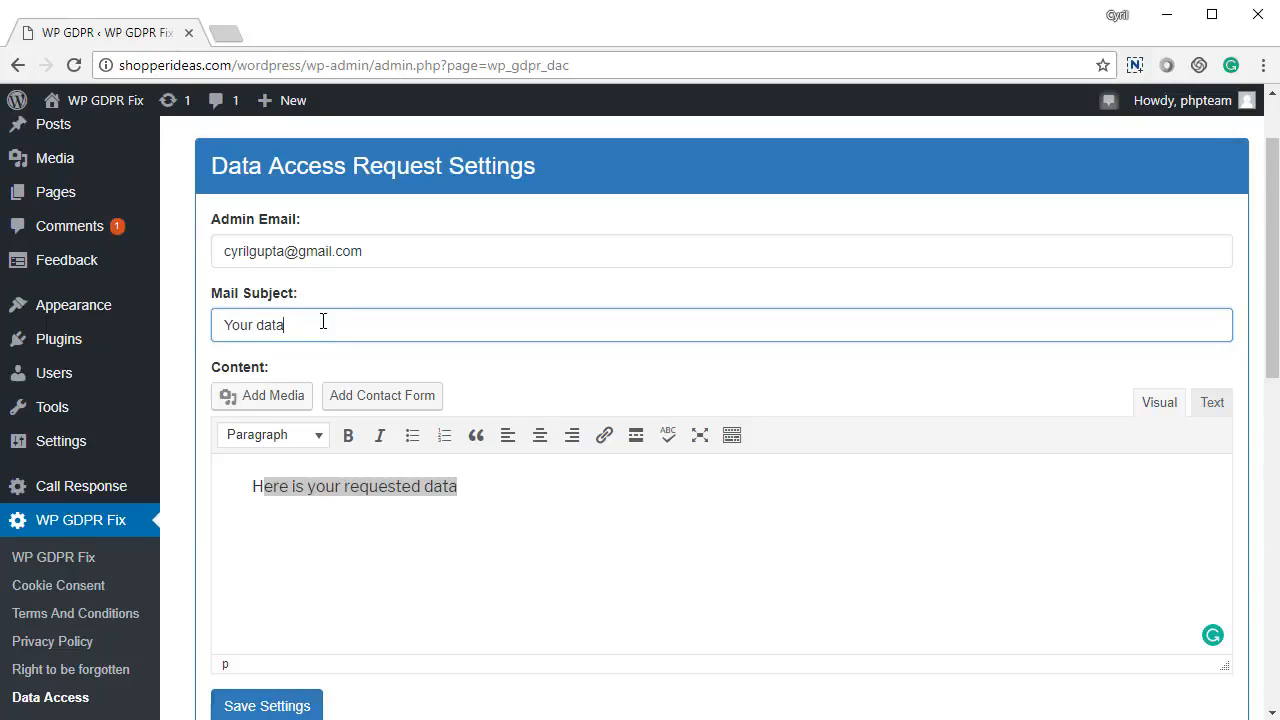
pyautogui.moveTo(324, 321); pyautogui.dragTo(172, 333)
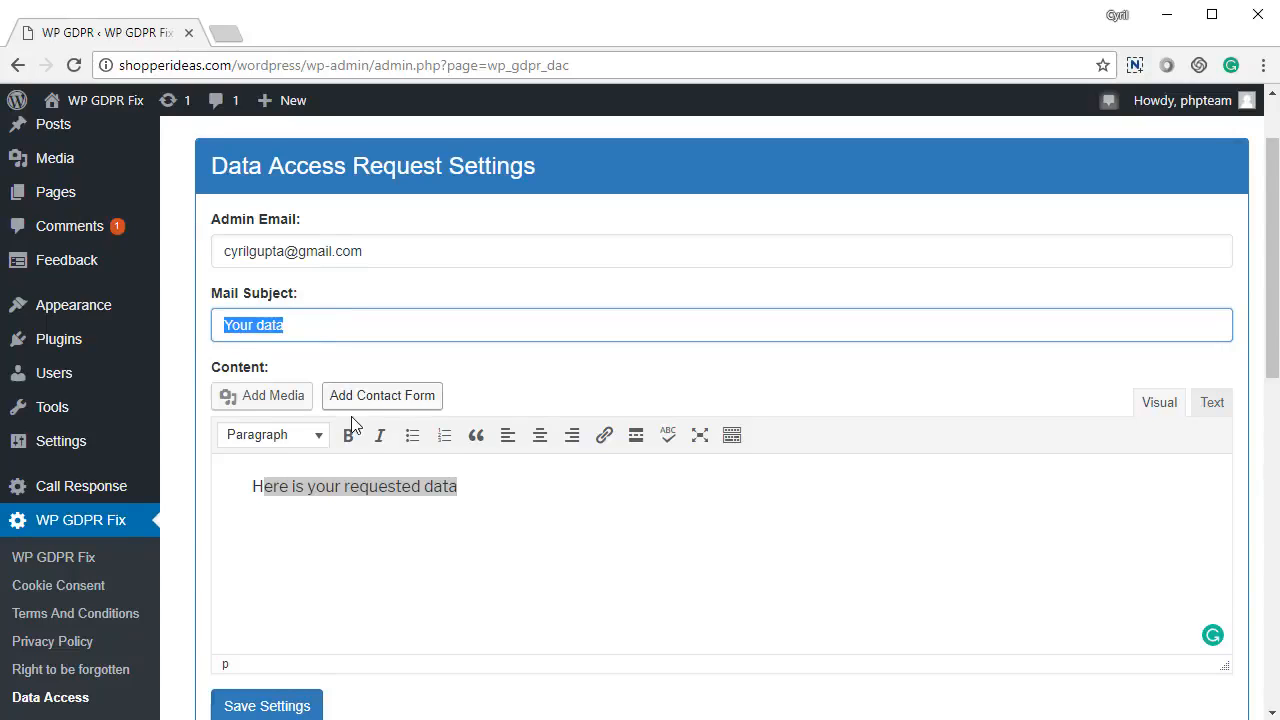
pyautogui.scroll(-4, 486, 309)
pyautogui.scroll(2, 474, 363)
pyautogui.moveTo(460, 287); pyautogui.dragTo(199, 303)
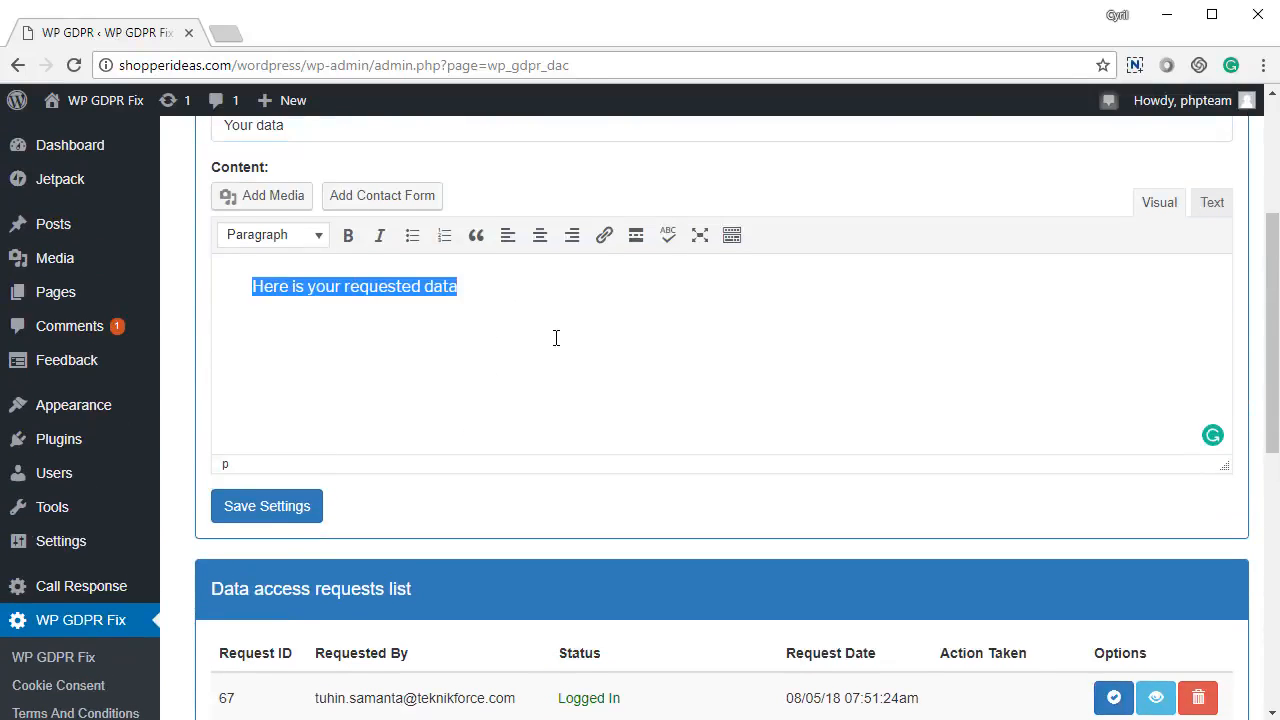
pyautogui.scroll(-2, 556, 338)
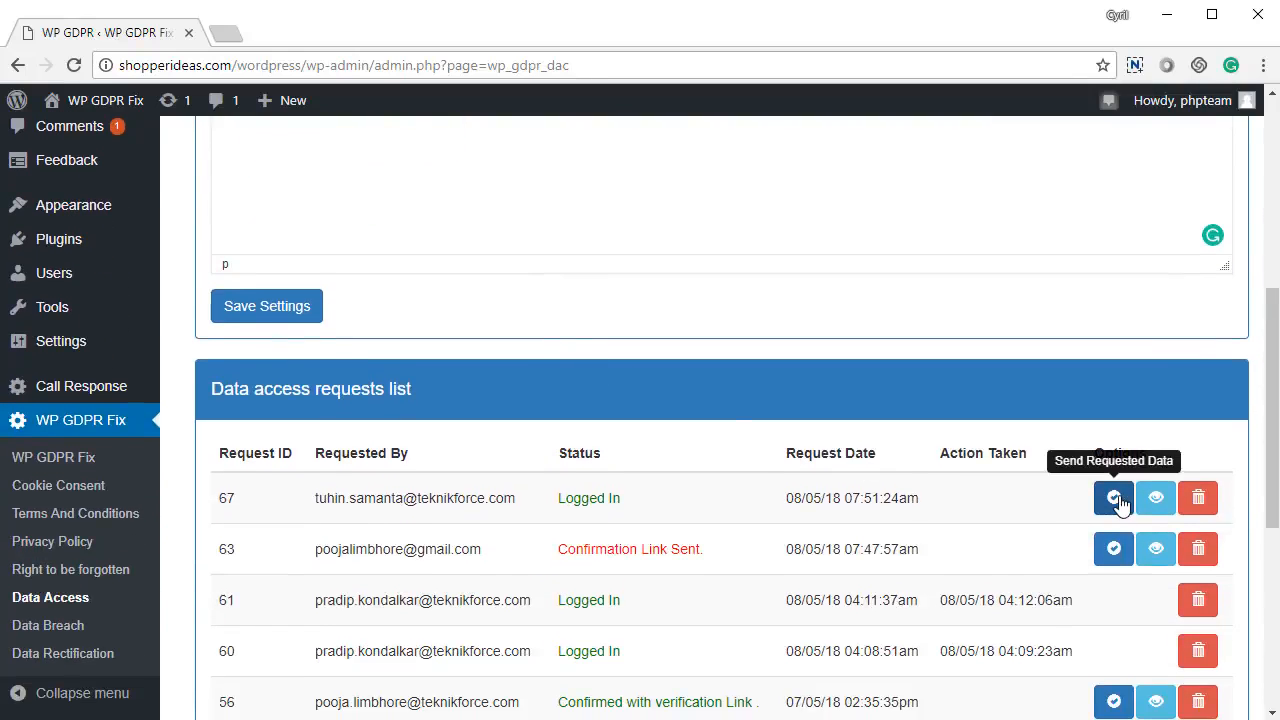
pyautogui.scroll(-3, 596, 502)
pyautogui.scroll(2, 937, 531)
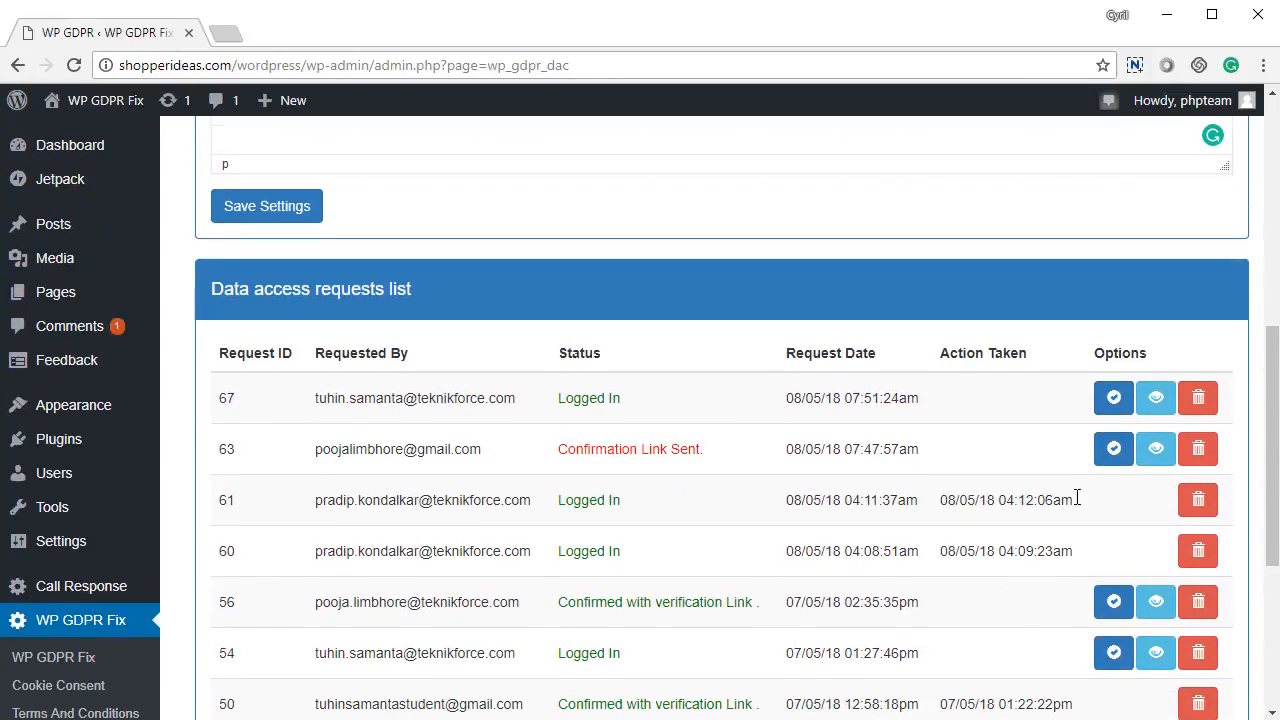
pyautogui.click(1156, 398)
# Close the tab showing the requester's data and return to the Data Access requests list.
pyautogui.scroll(-4, 896, 502)
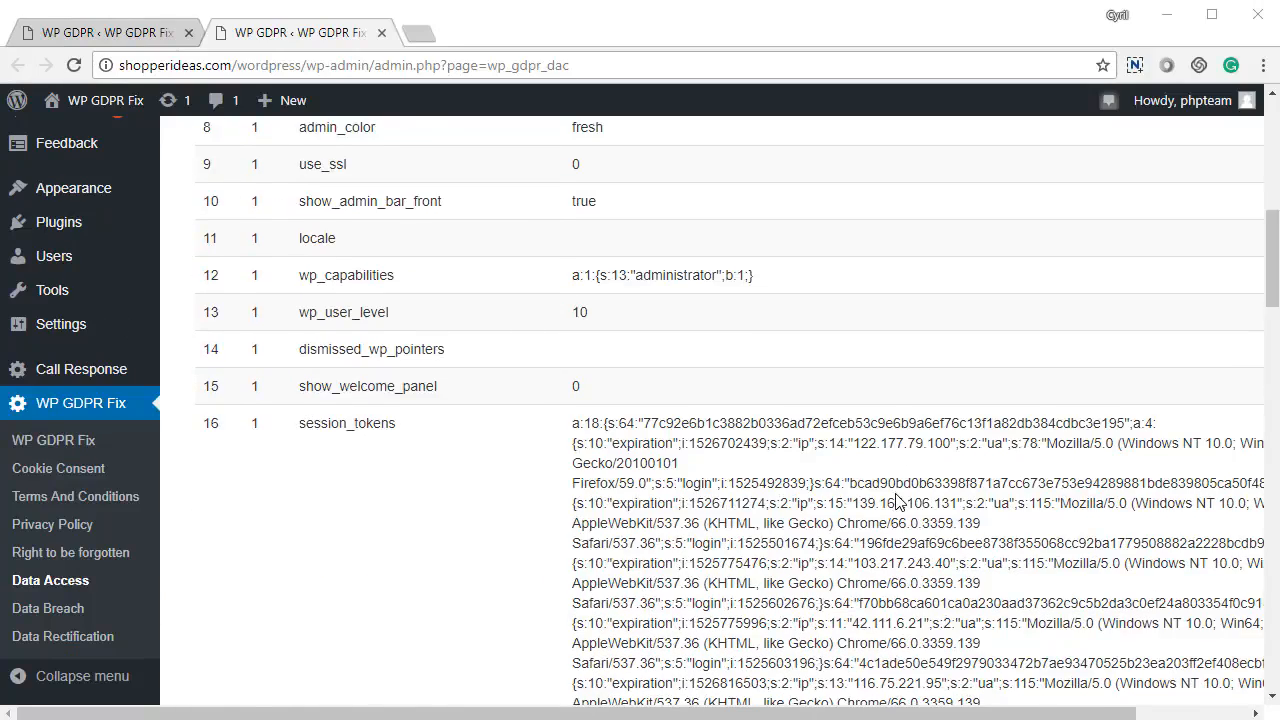
pyautogui.scroll(-20, 896, 502)
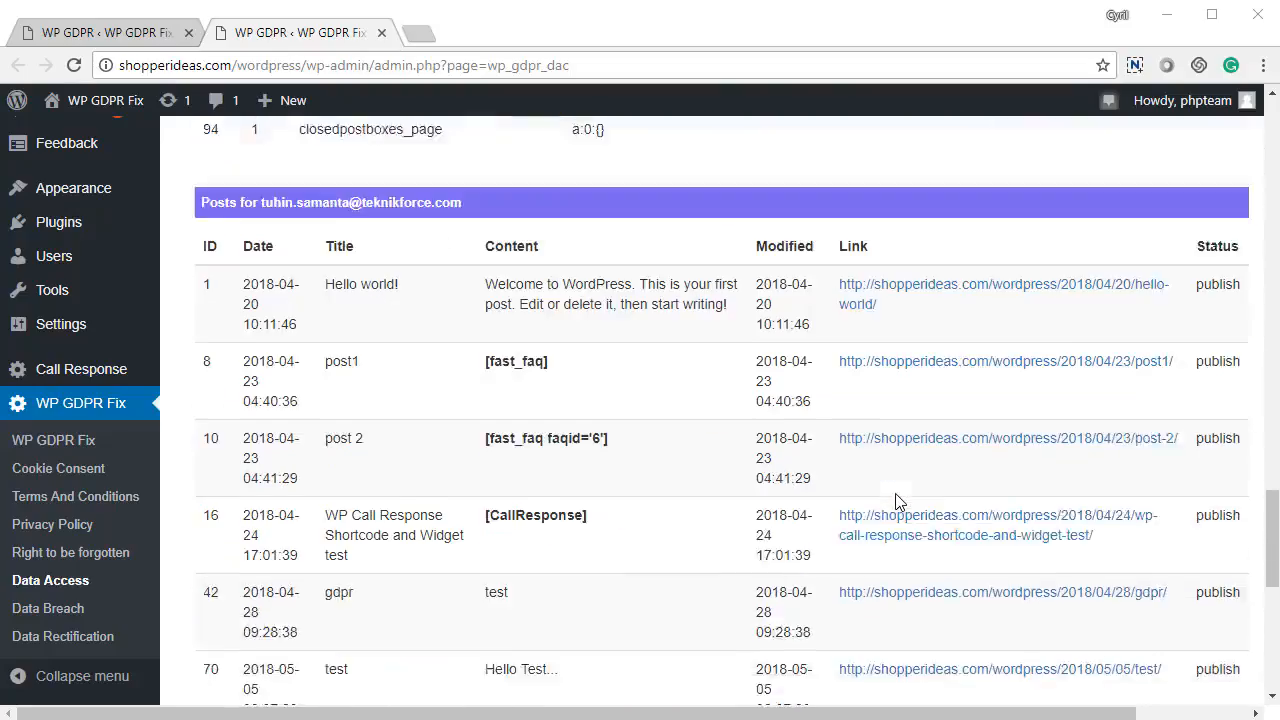
pyautogui.scroll(-5, 896, 502)
pyautogui.scroll(10, 896, 502)
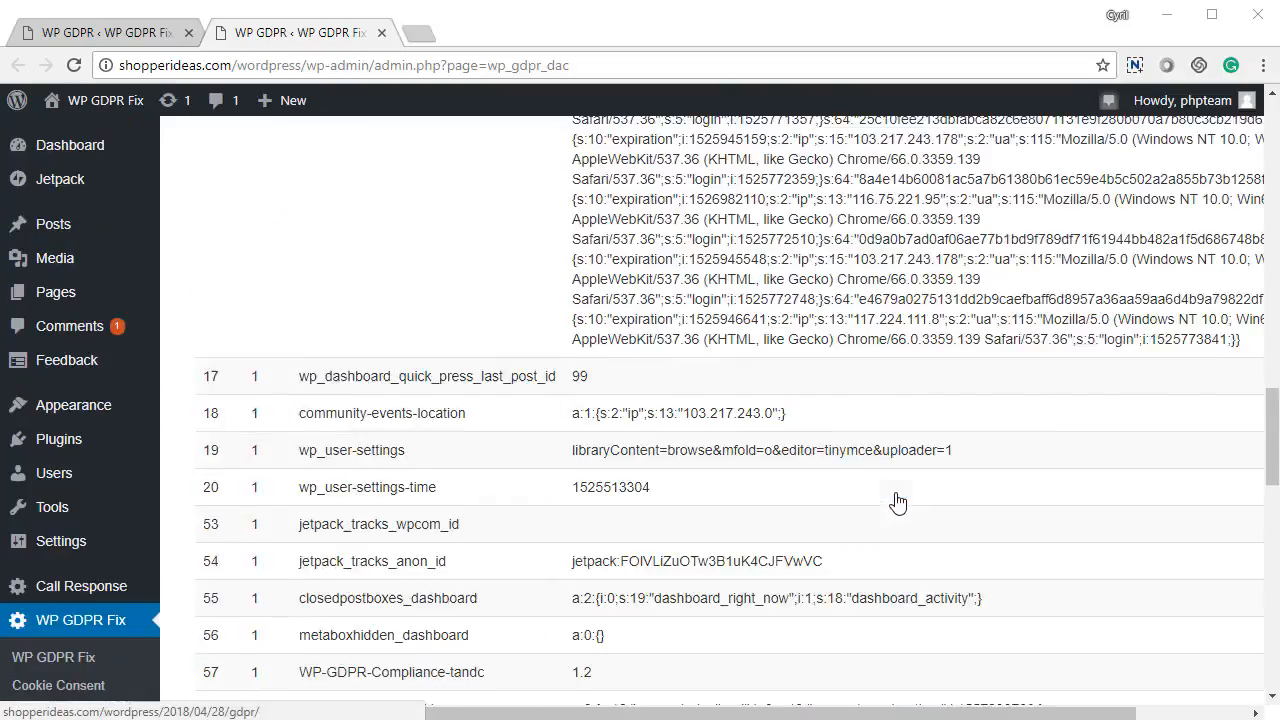
pyautogui.scroll(15, 896, 502)
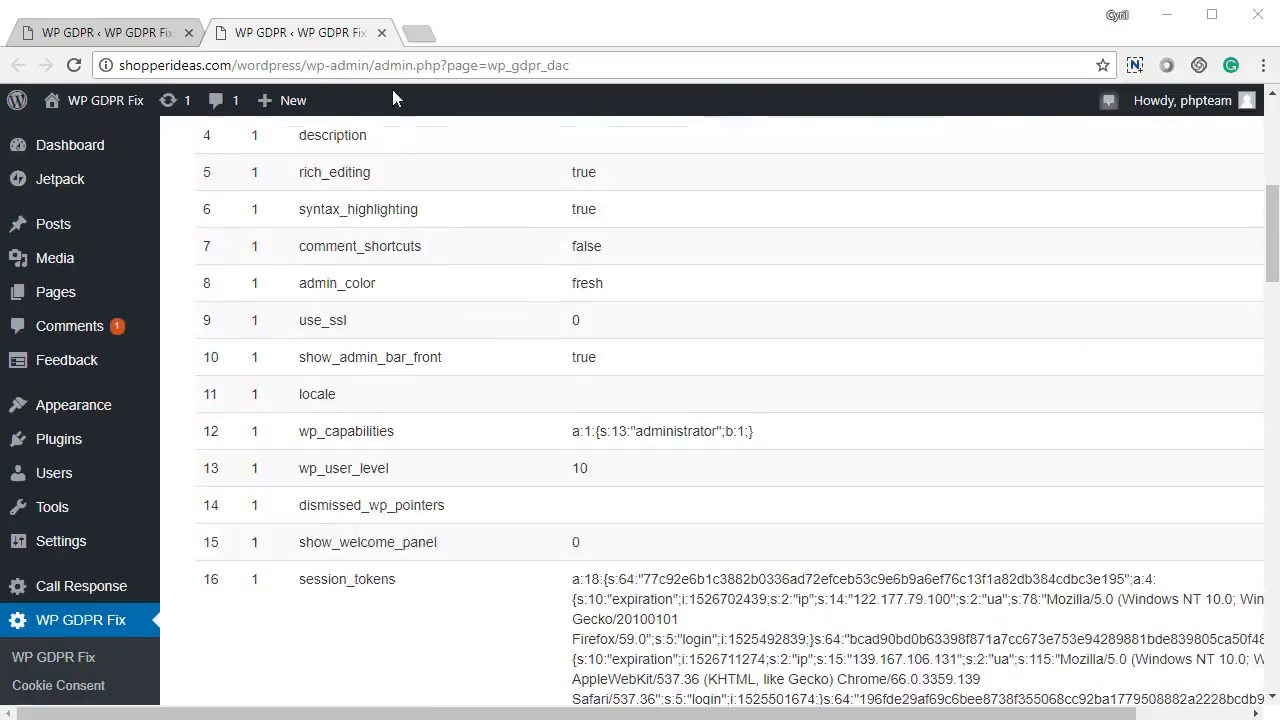
pyautogui.click(381, 32)
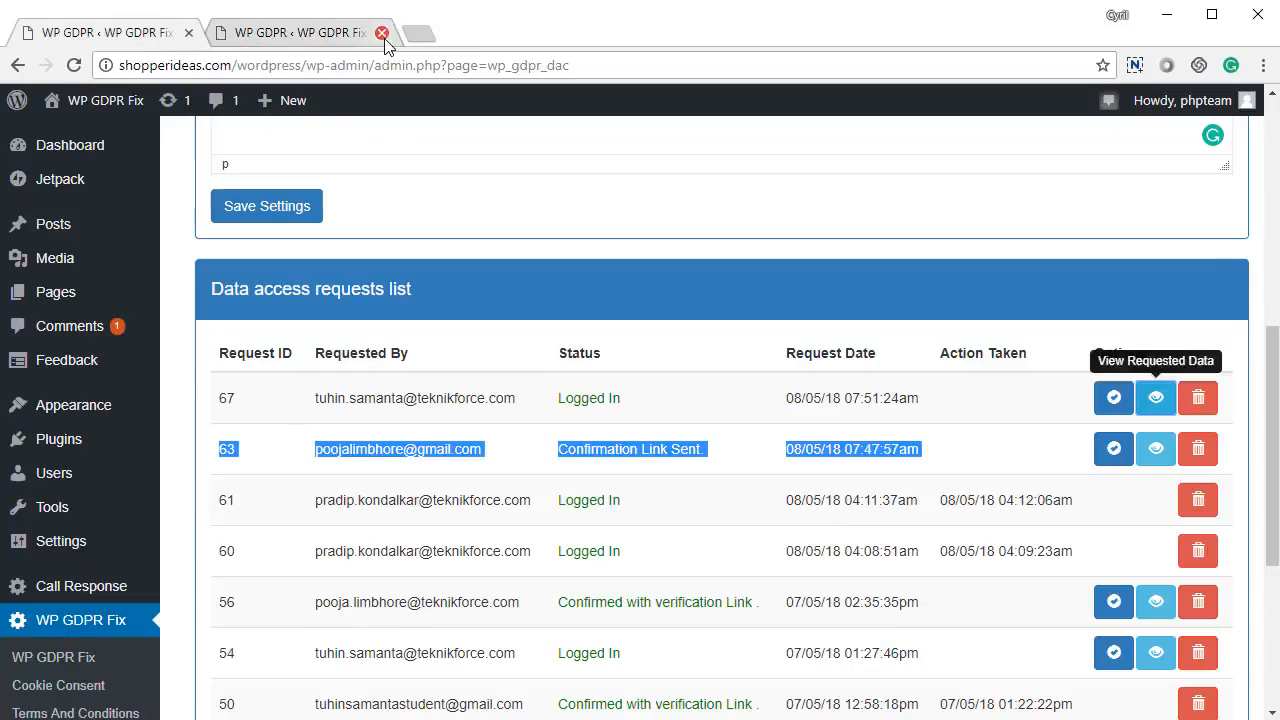
pyautogui.click(911, 567)
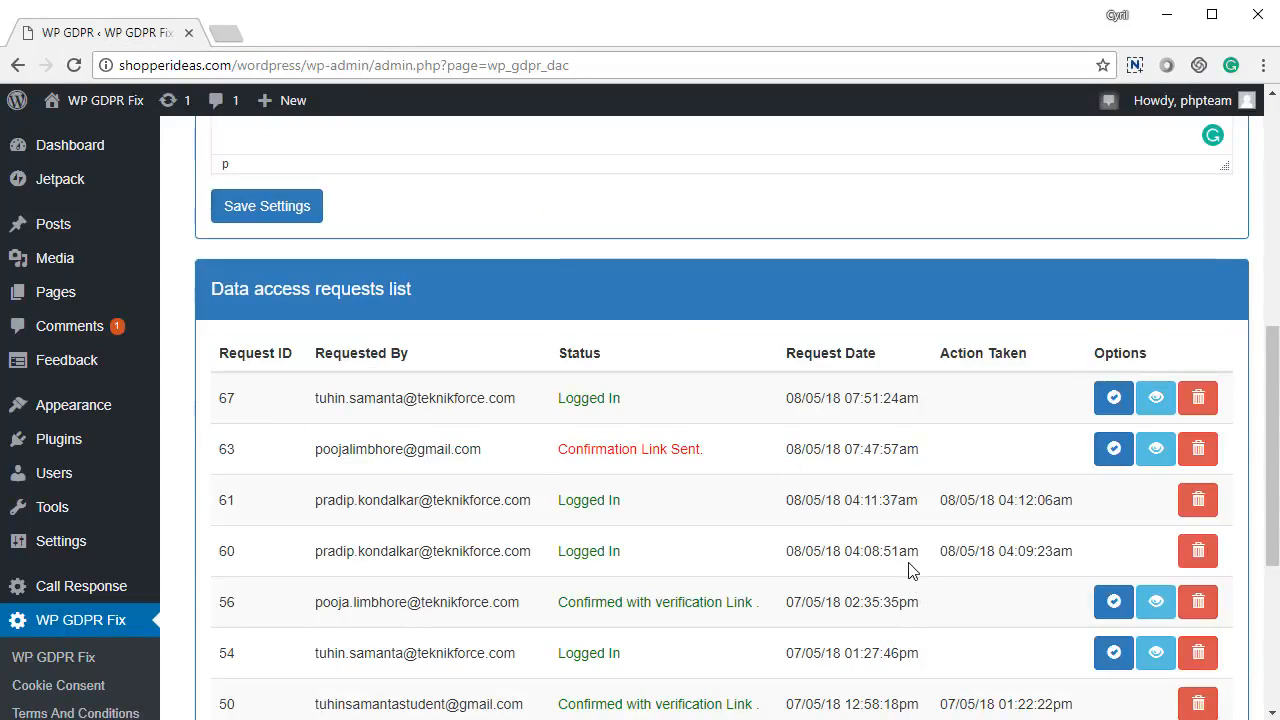
# Send the requested data to the requester from the Data Access list.
pyautogui.click(1116, 452)
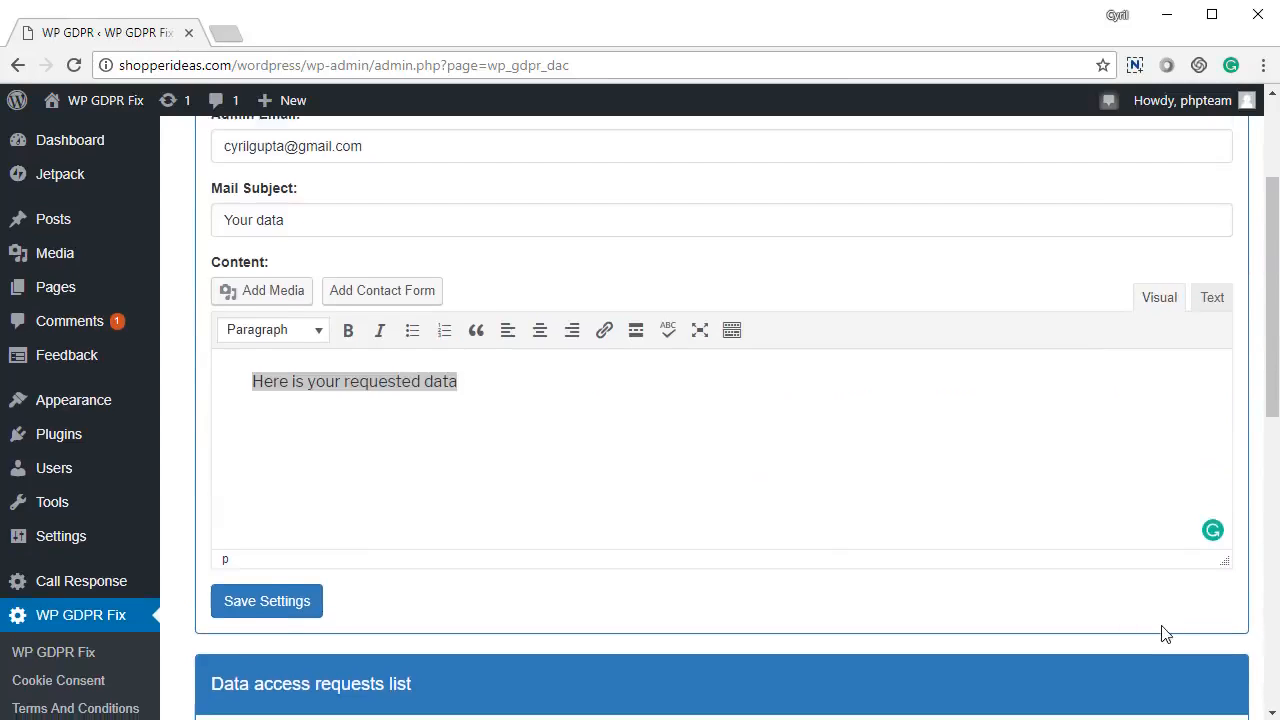
pyautogui.scroll(-4, 1163, 633)
pyautogui.click(1112, 450)
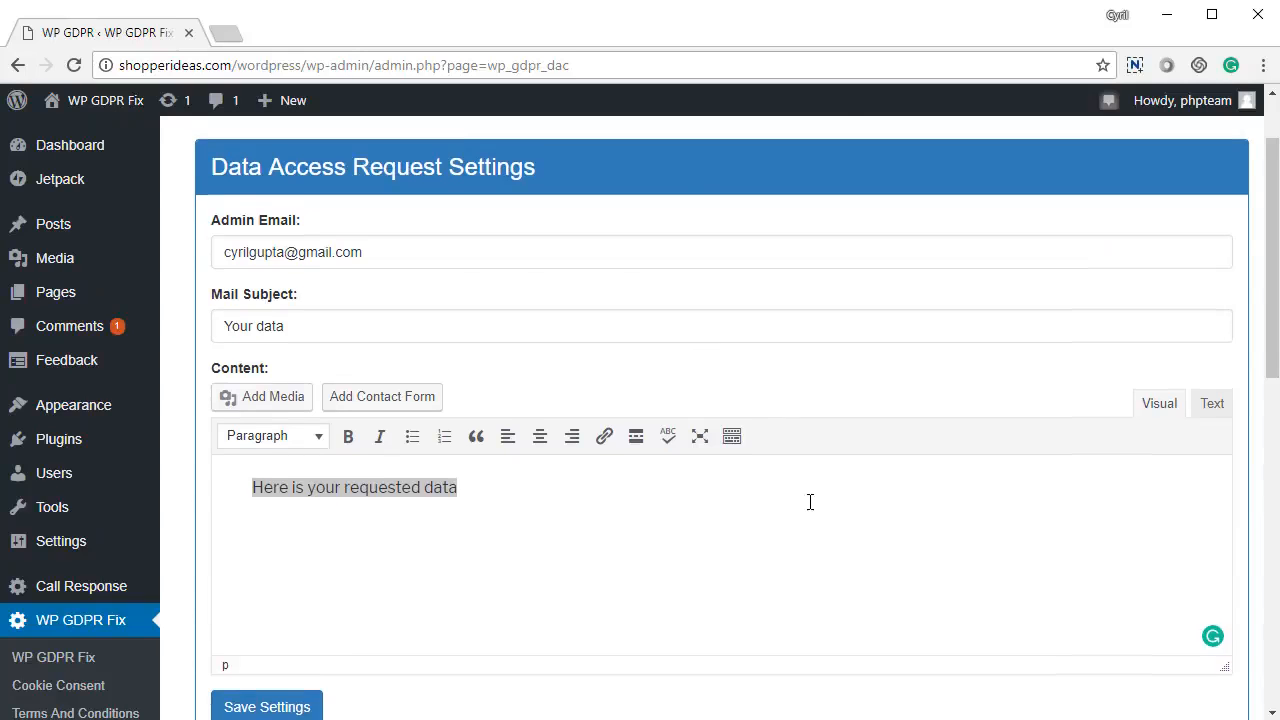
pyautogui.click(1005, 180)
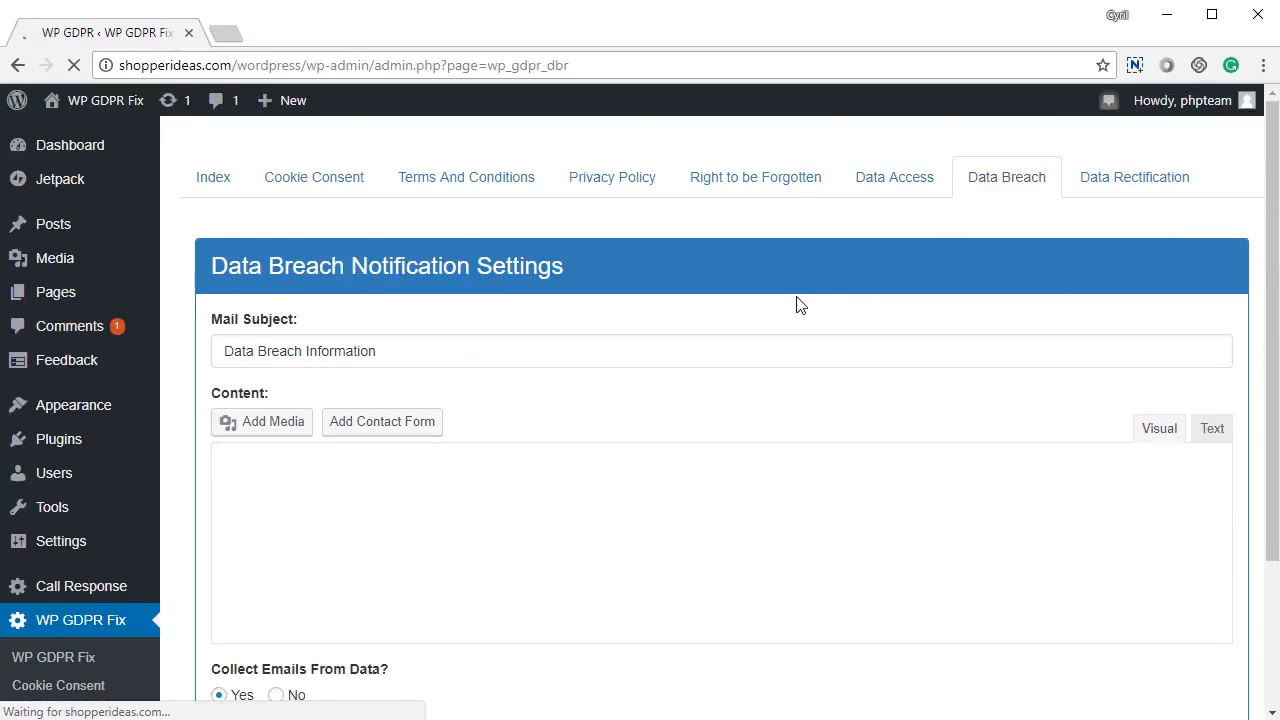
# Check the mail subject 'Data Breach Information' and the message 'There was a data breach in our site.'.
pyautogui.scroll(-2, 377, 391)
pyautogui.scroll(1, 377, 394)
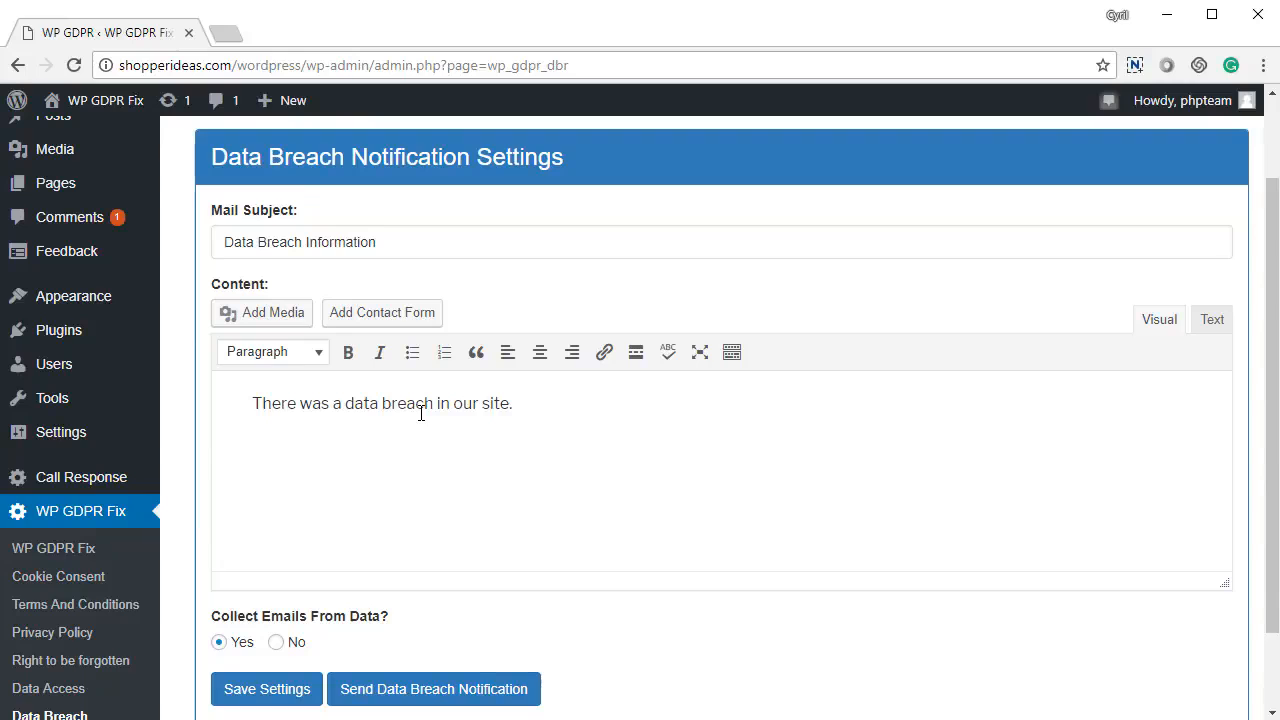
pyautogui.moveTo(428, 245); pyautogui.dragTo(17, 260)
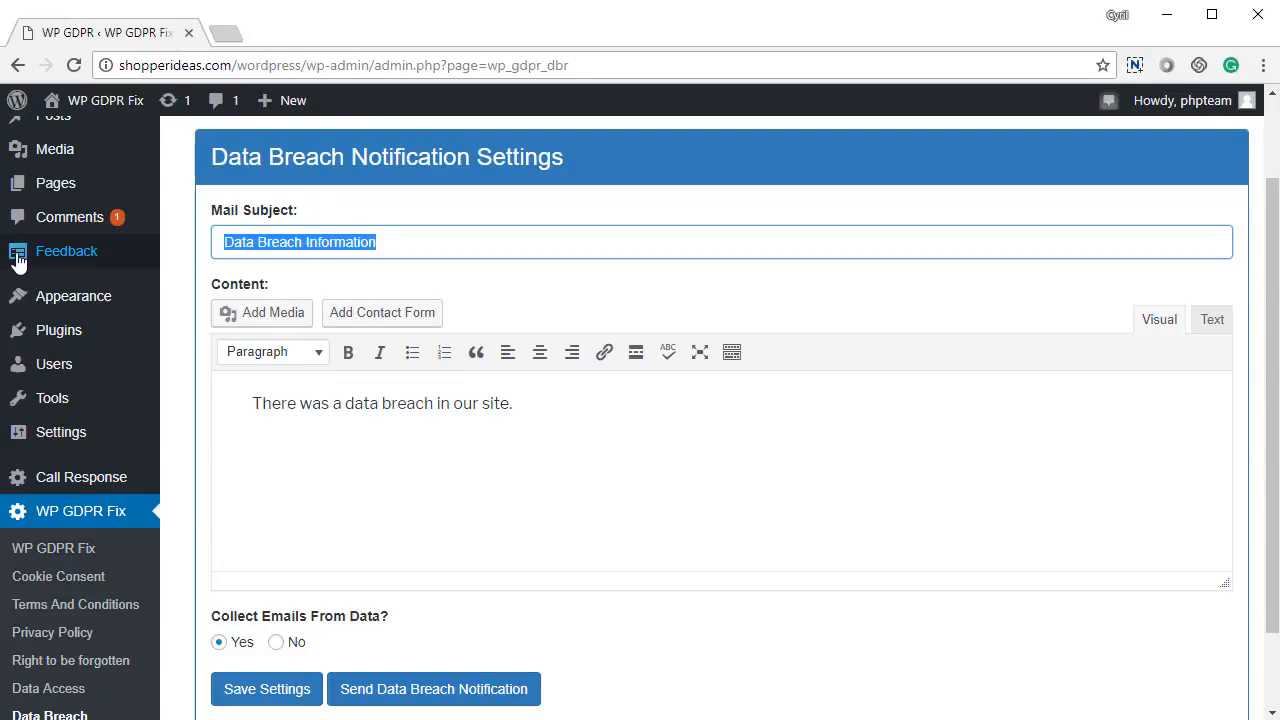
pyautogui.moveTo(480, 423); pyautogui.dragTo(194, 420)
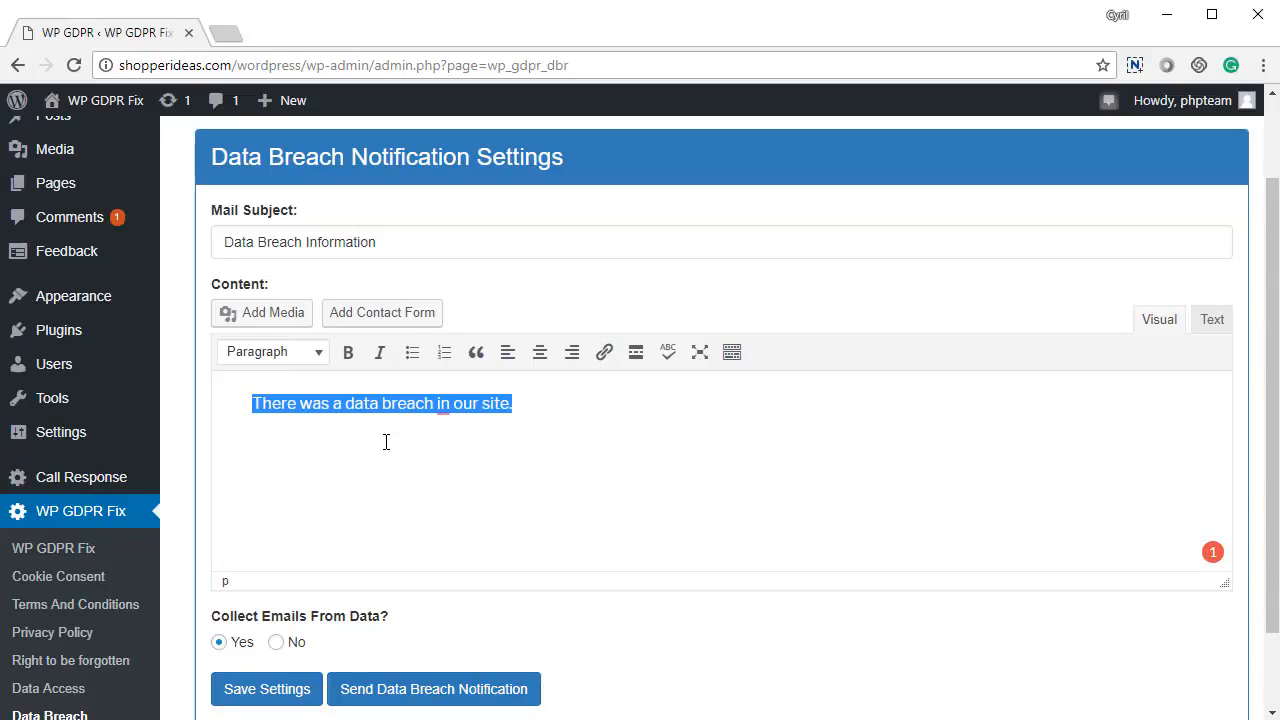
# Save the Data Breach settings and start sending the breach notification.
pyautogui.scroll(-1, 391, 460)
pyautogui.click(264, 590)
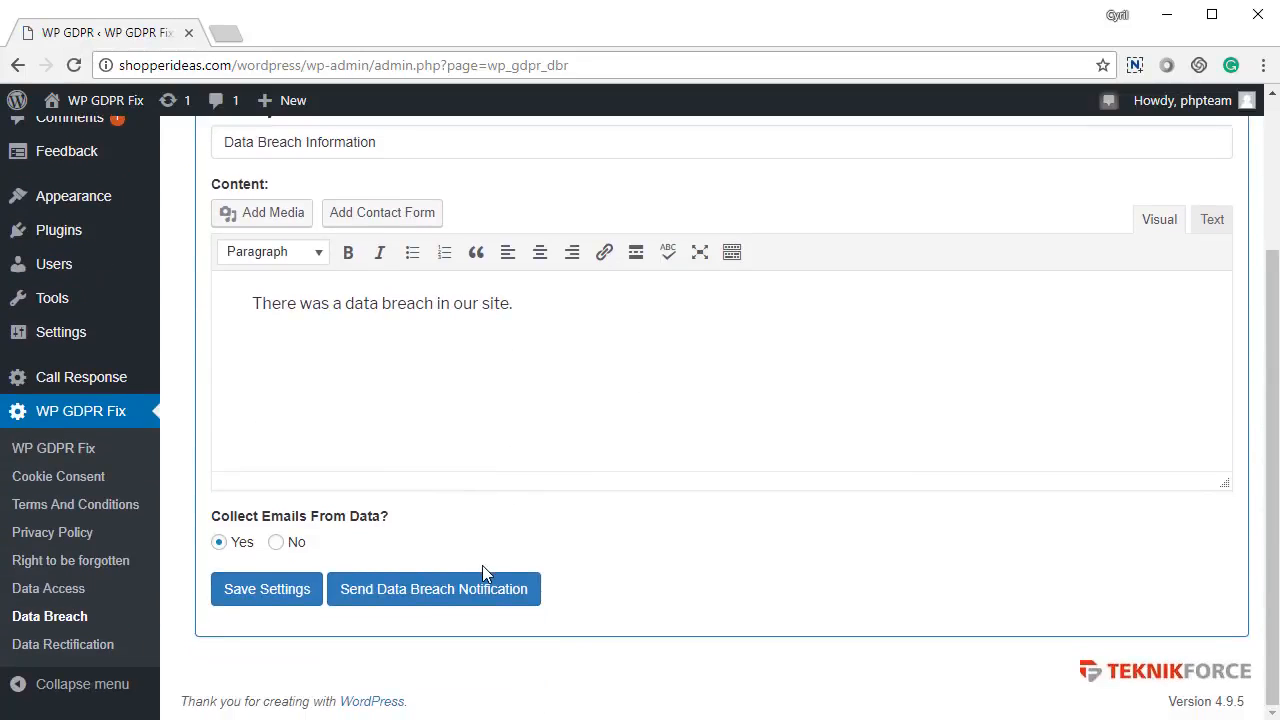
pyautogui.click(470, 596)
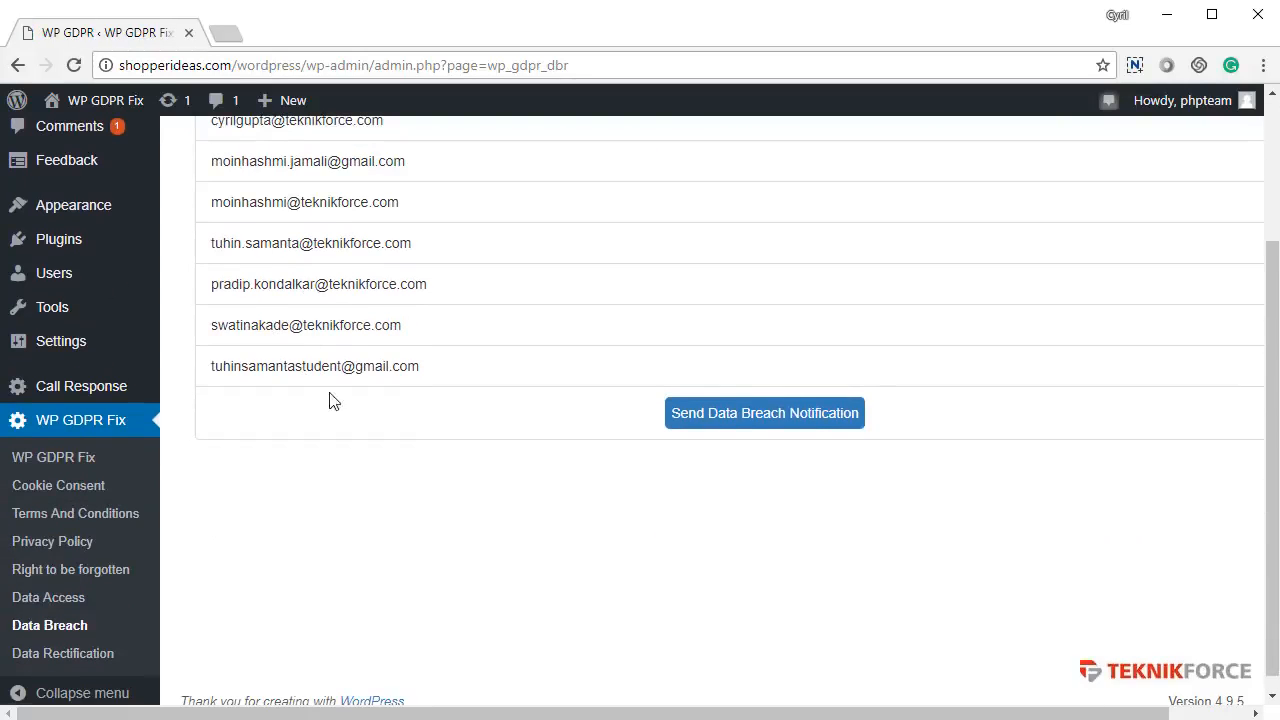
# Send the breach notification to all listed e-mails, dismiss the Mail sent alert, and go to Data Rectification.
pyautogui.scroll(2, 299, 357)
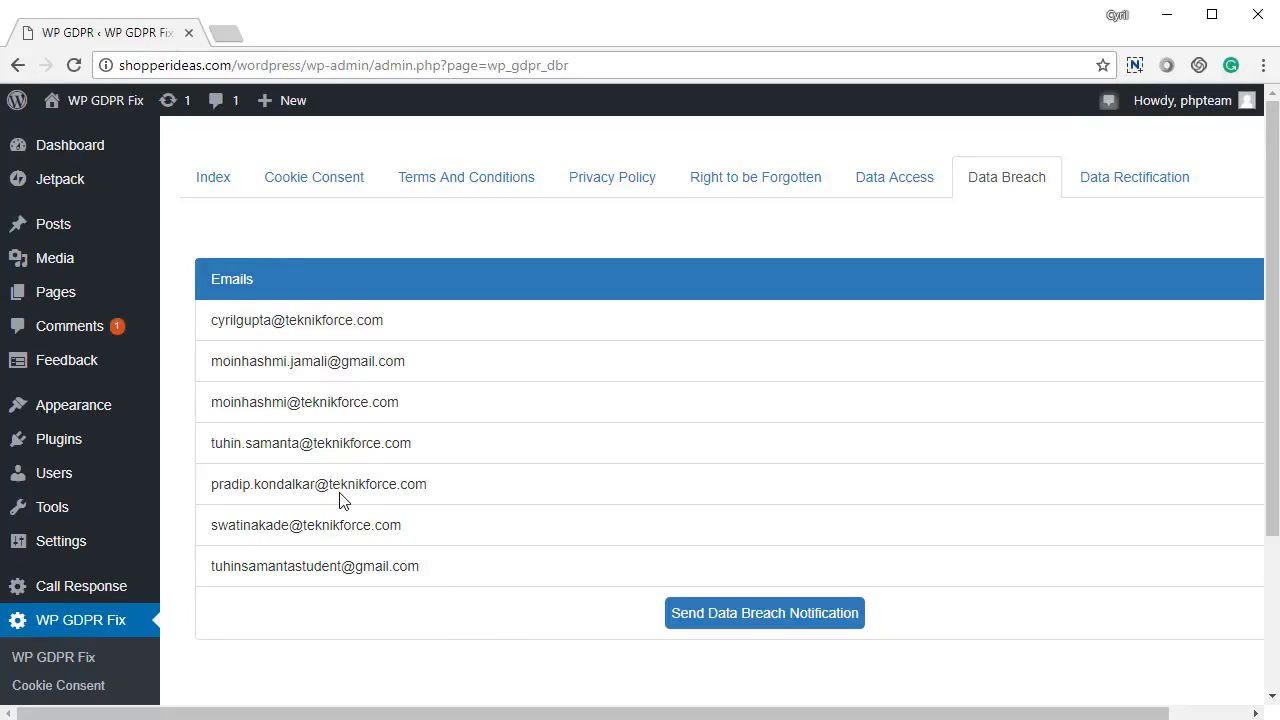
pyautogui.click(822, 623)
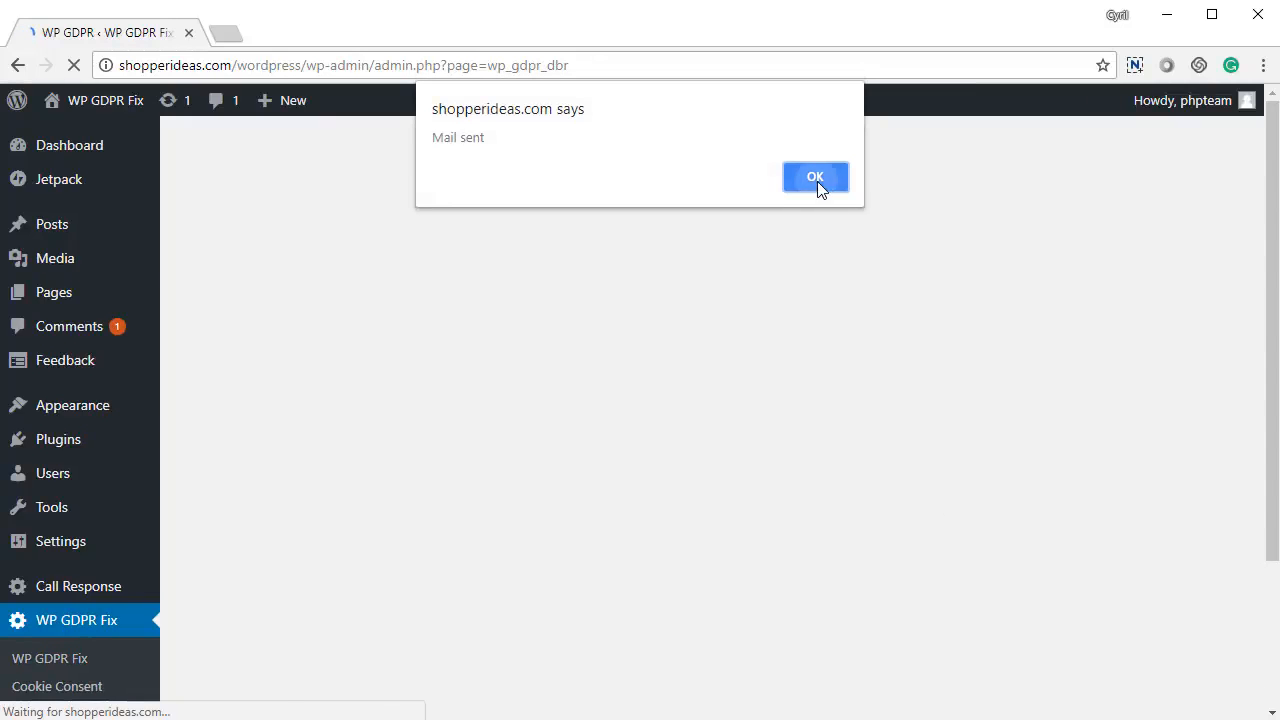
pyautogui.click(815, 178)
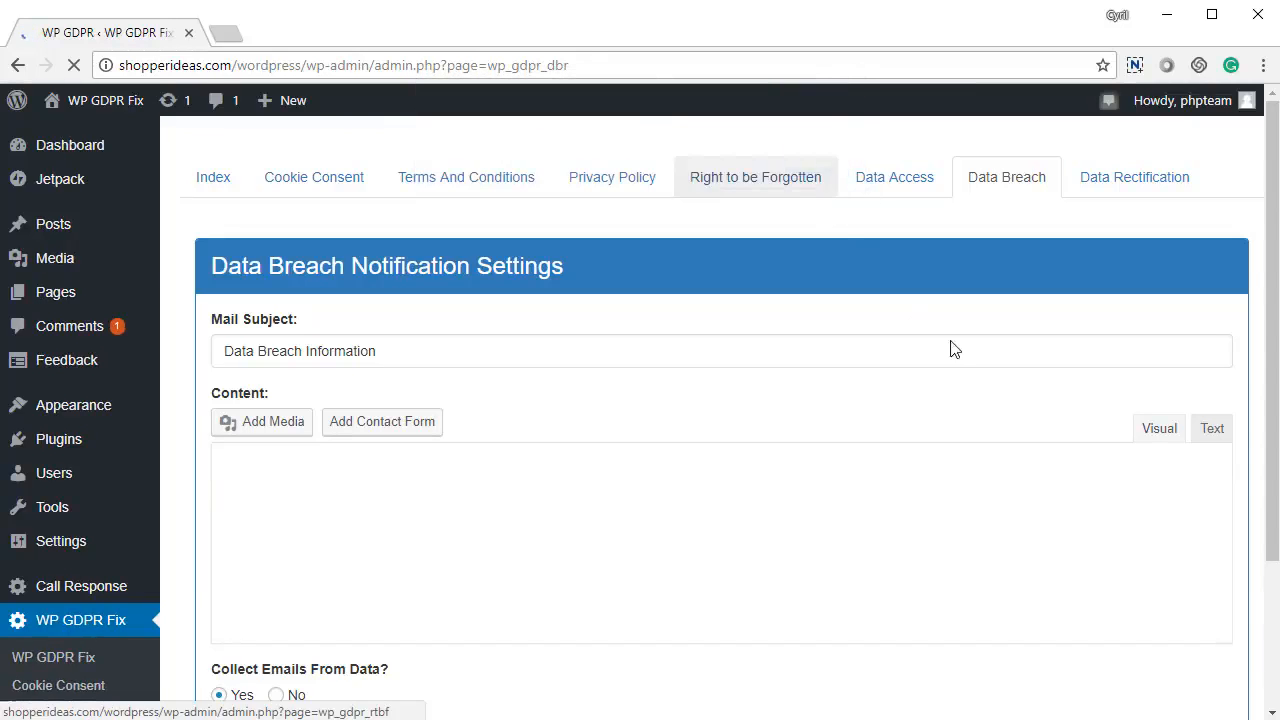
pyautogui.click(1135, 193)
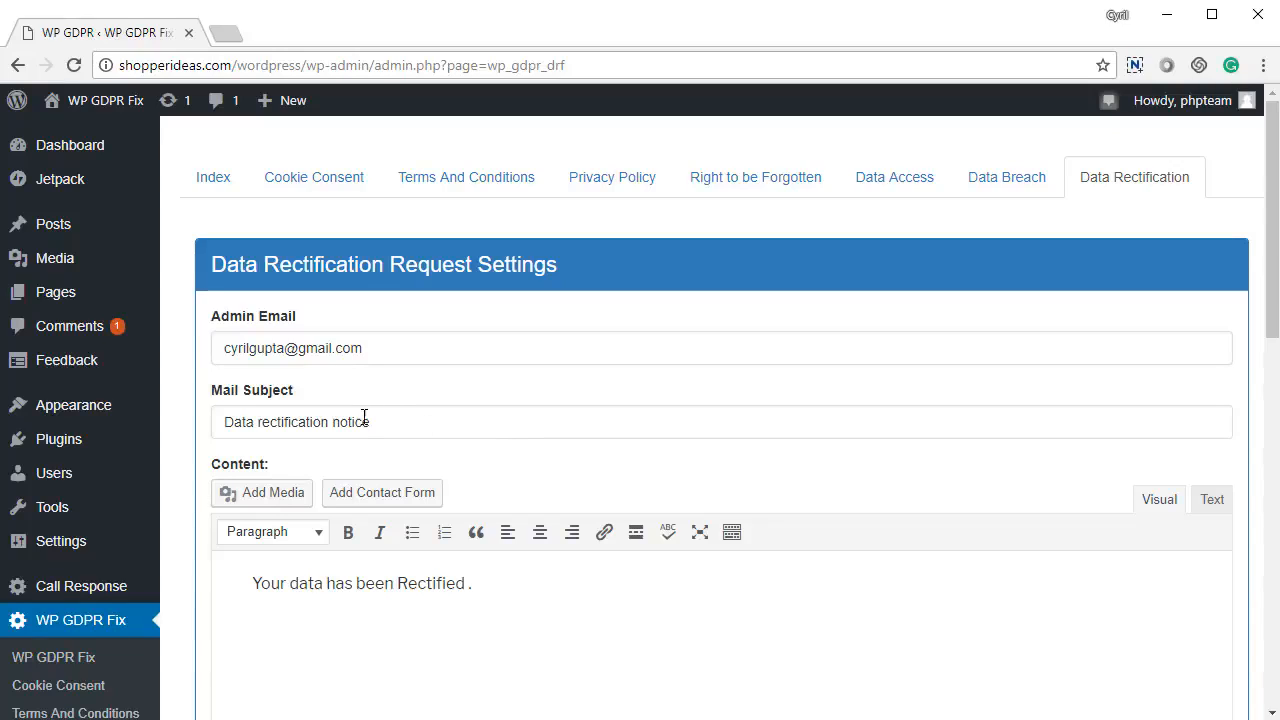
# Review the rectification notice's admin e-mail, subject and message, then view request 69's requested data.
pyautogui.tripleClick(294, 347)
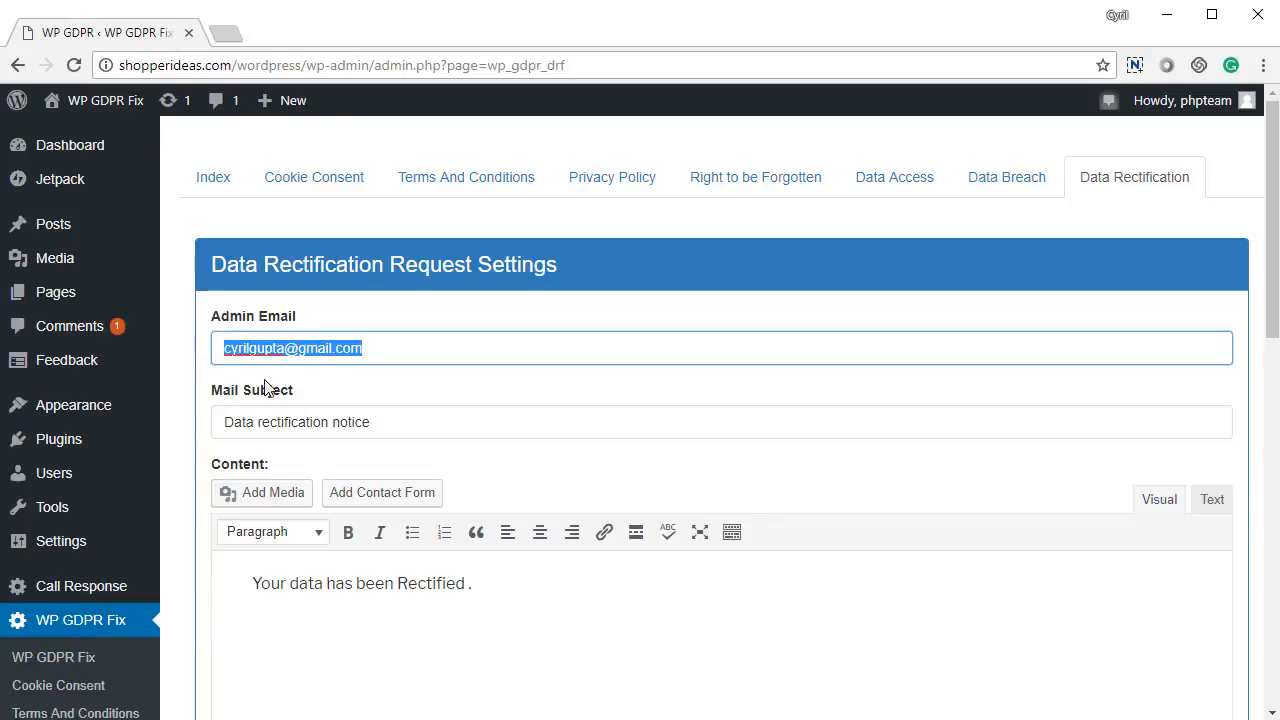
pyautogui.tripleClick(402, 429)
pyautogui.scroll(-3, 283, 488)
pyautogui.click(517, 331)
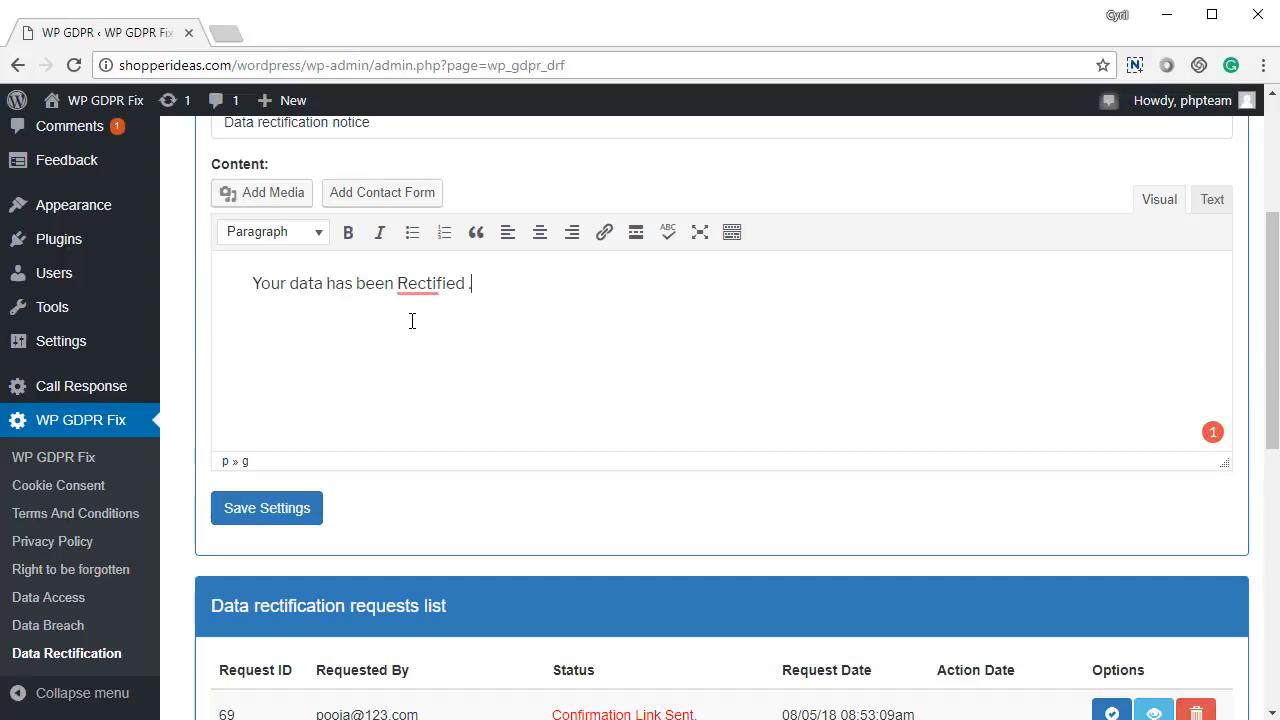
pyautogui.moveTo(298, 285); pyautogui.dragTo(485, 292)
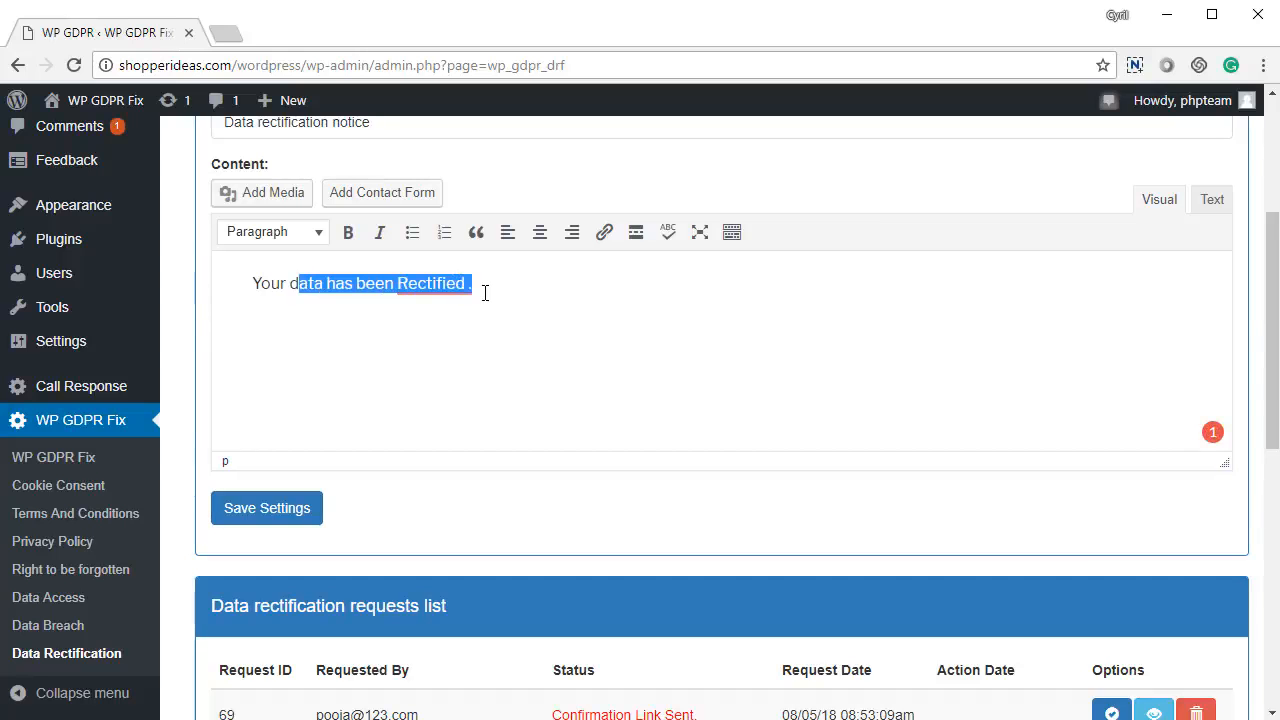
pyautogui.scroll(-5, 480, 417)
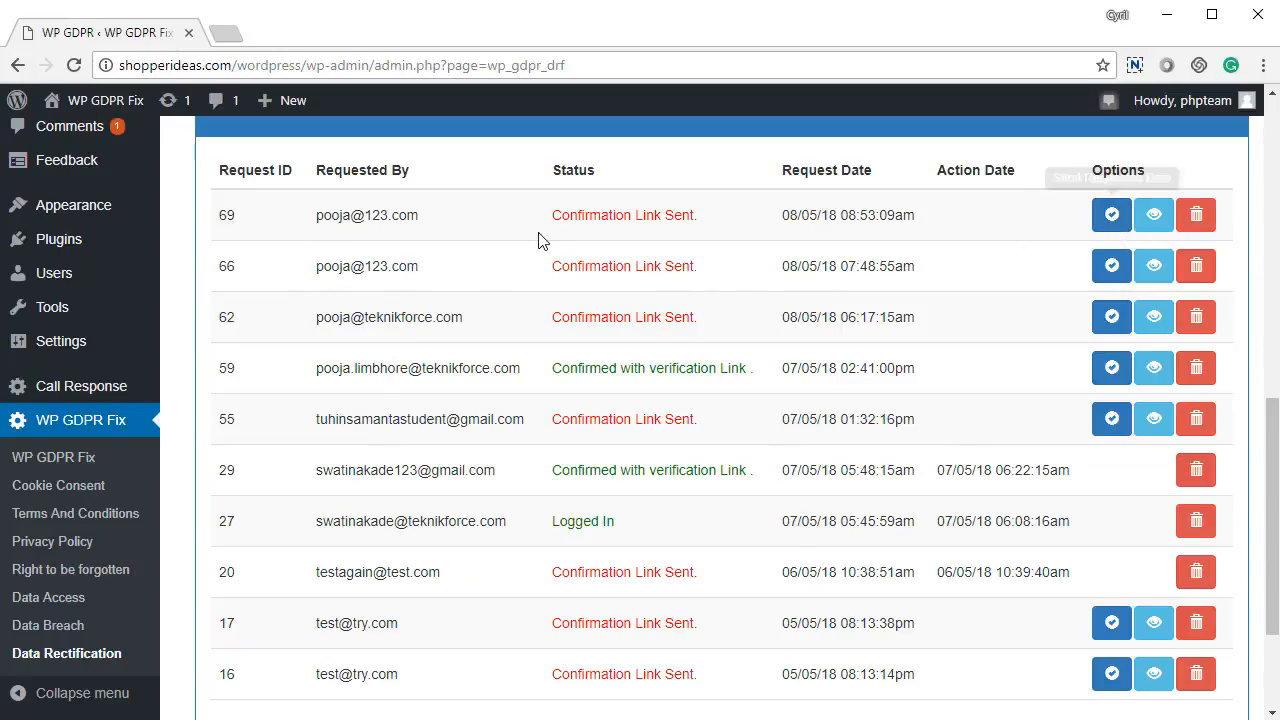
pyautogui.click(1153, 216)
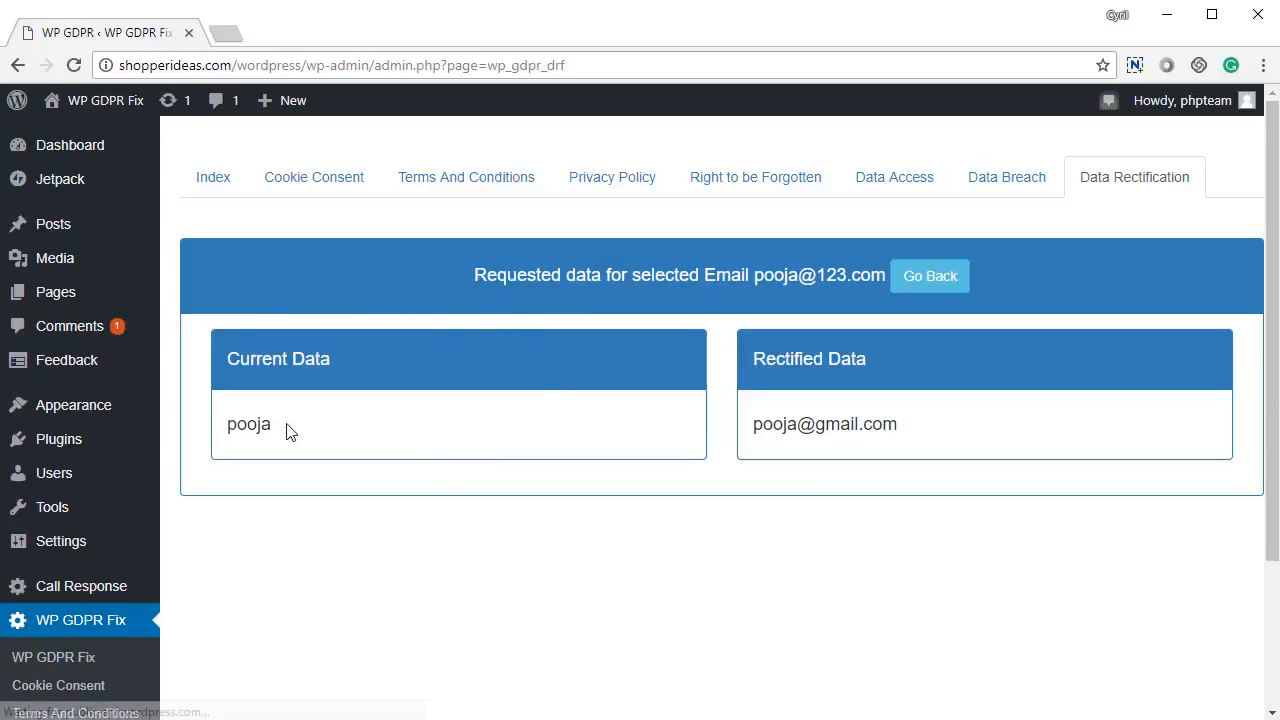
# Compare request 69's Current Data with its Rectified Data.
pyautogui.moveTo(236, 424); pyautogui.dragTo(437, 437)
pyautogui.click(715, 446)
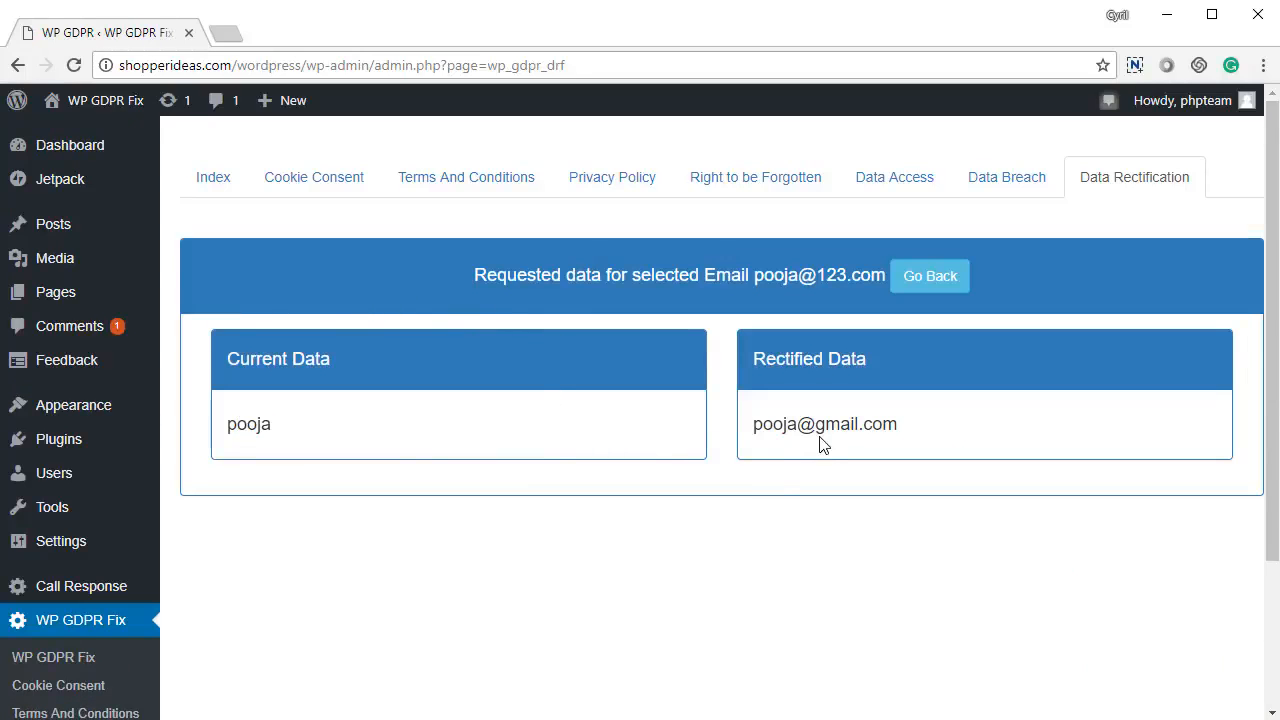
pyautogui.rightClick(792, 490)
pyautogui.click(680, 466)
# Go back to the Data Rectification page and scroll up to the notice editor.
pyautogui.rightClick(756, 425)
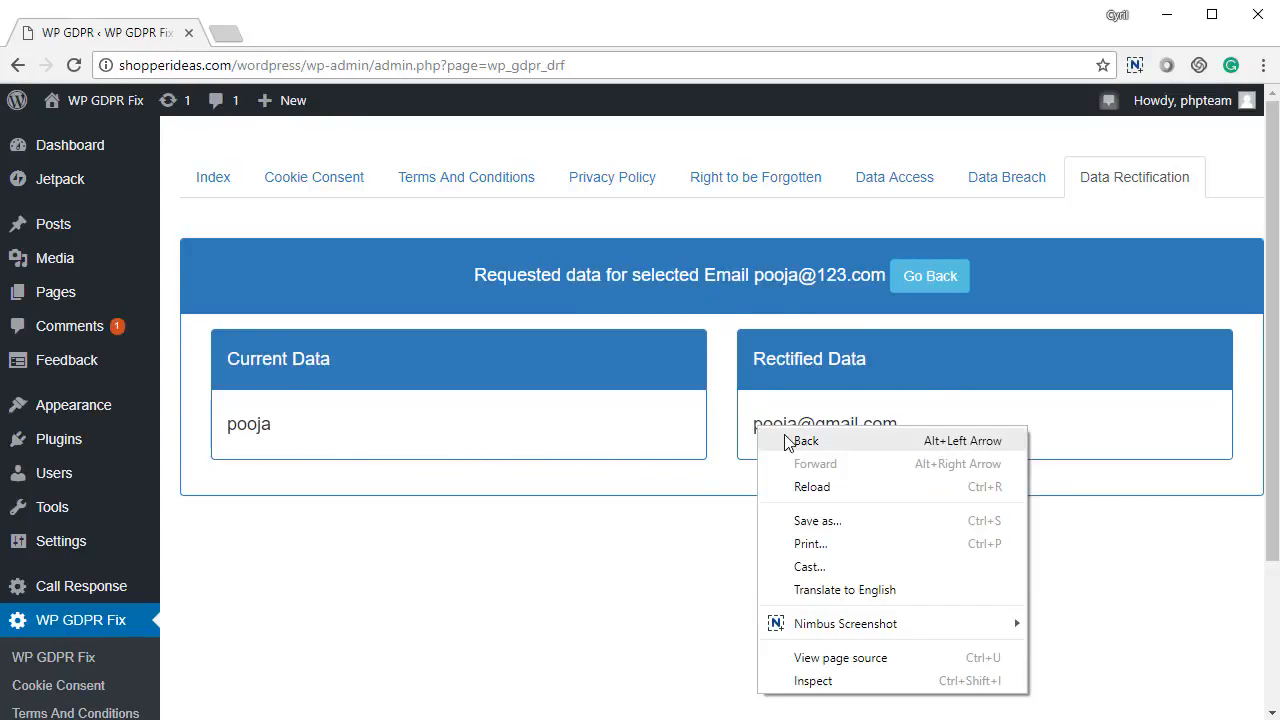
pyautogui.click(790, 437)
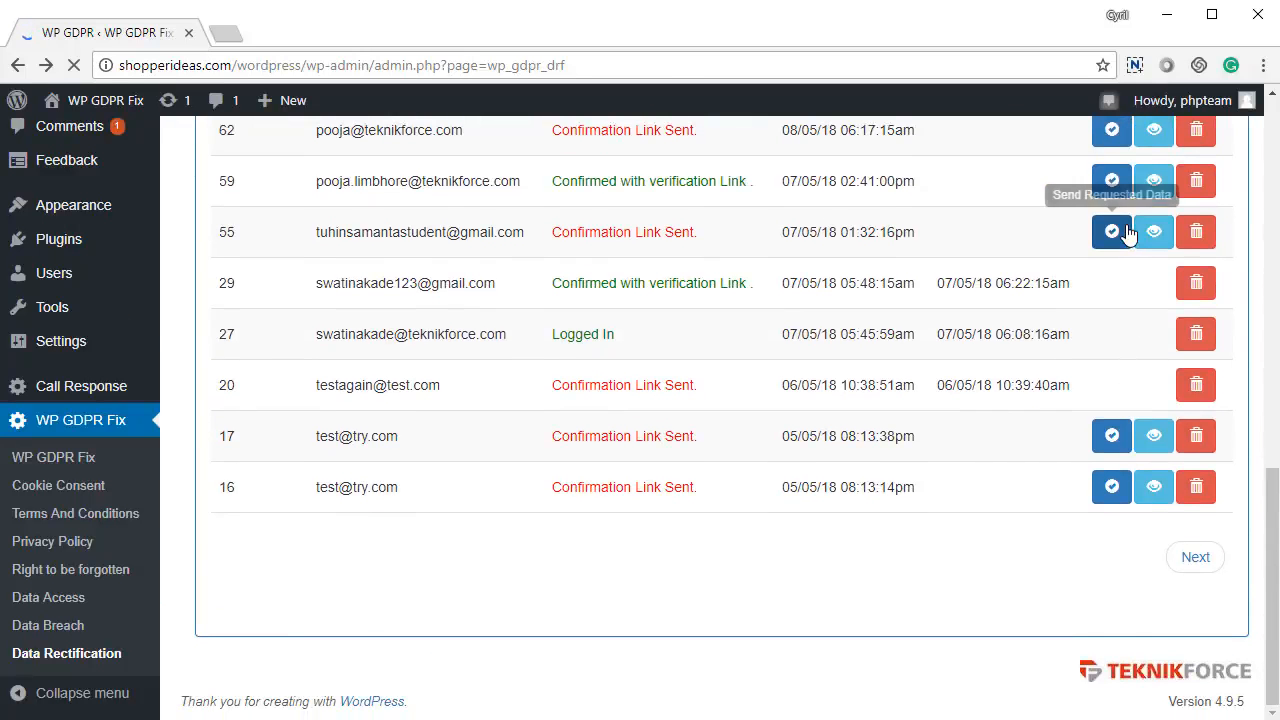
pyautogui.scroll(2, 1127, 232)
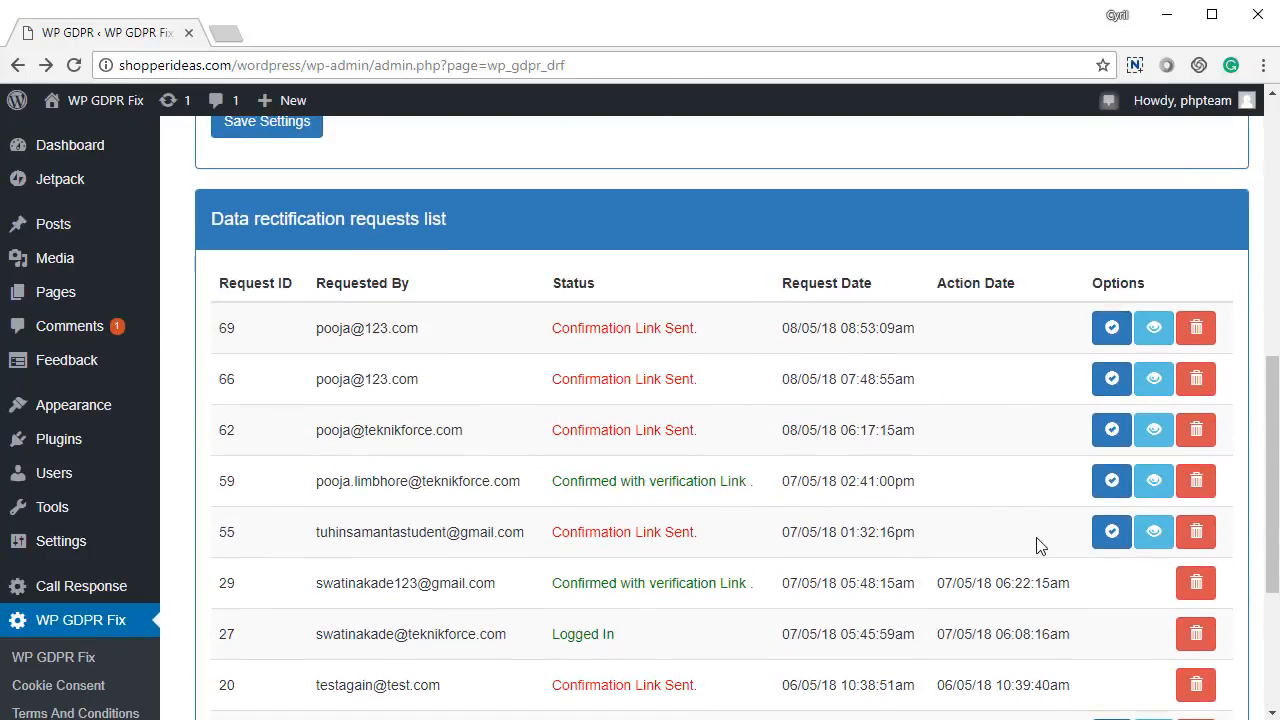
pyautogui.scroll(4, 493, 437)
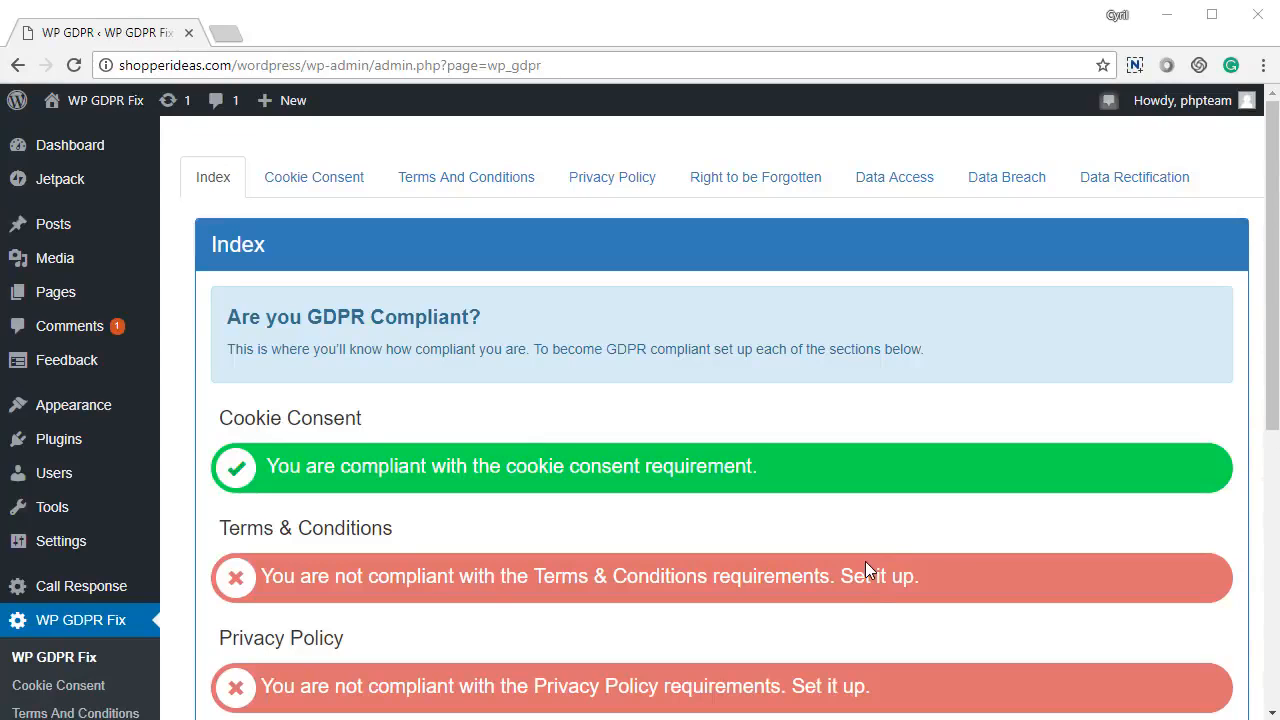
# Scroll through the Index page's compliance status bars for each GDPR section.
pyautogui.scroll(-5, 860, 540)
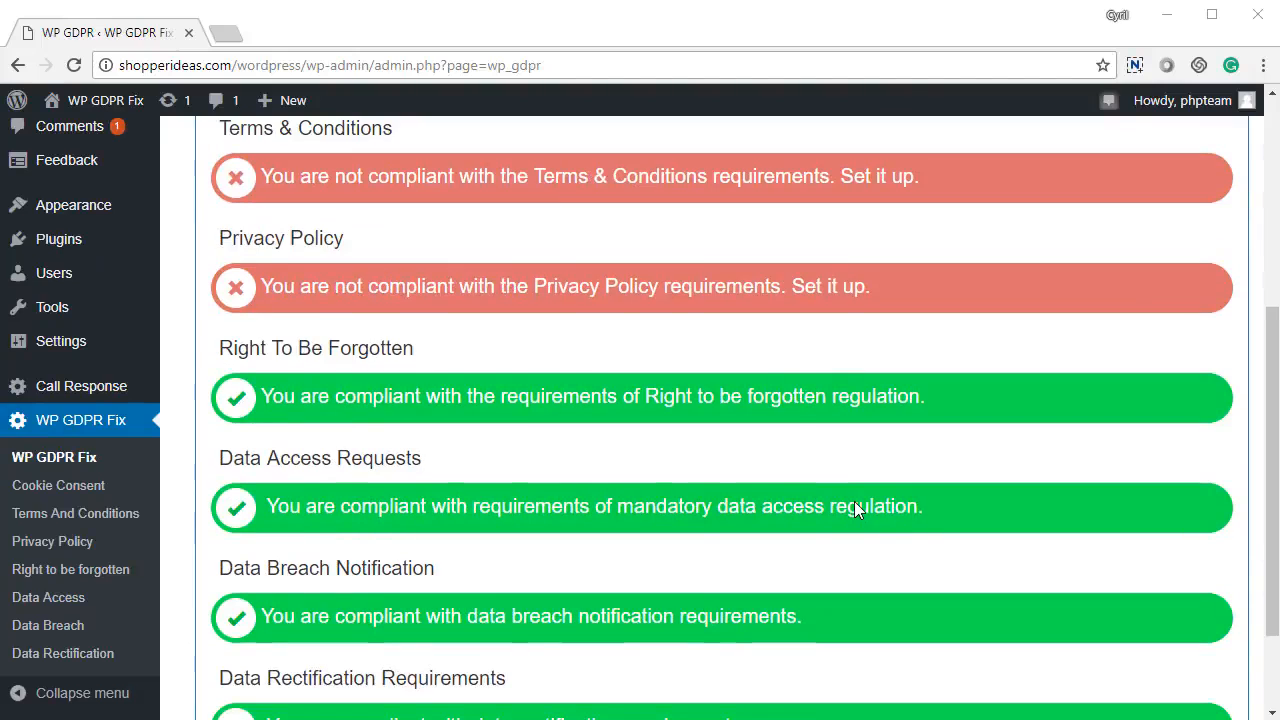
pyautogui.scroll(-2, 850, 520)
pyautogui.scroll(6, 830, 531)
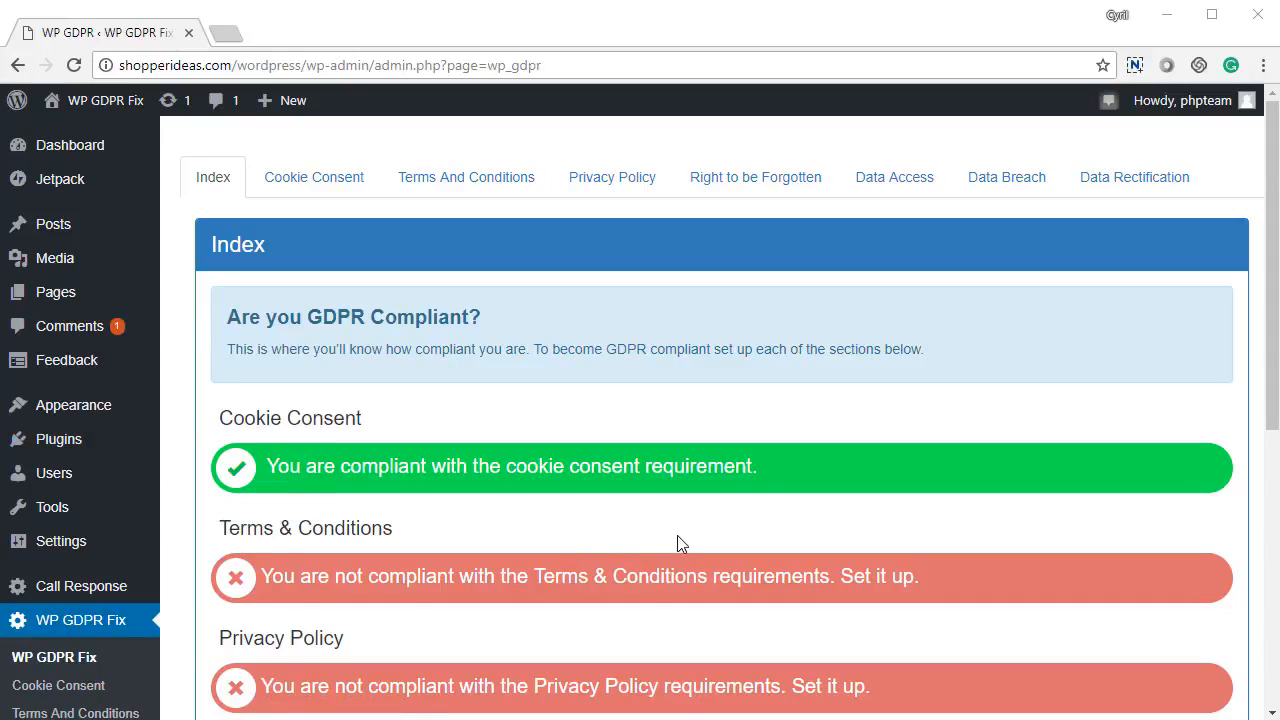
pyautogui.scroll(-3, 114, 623)
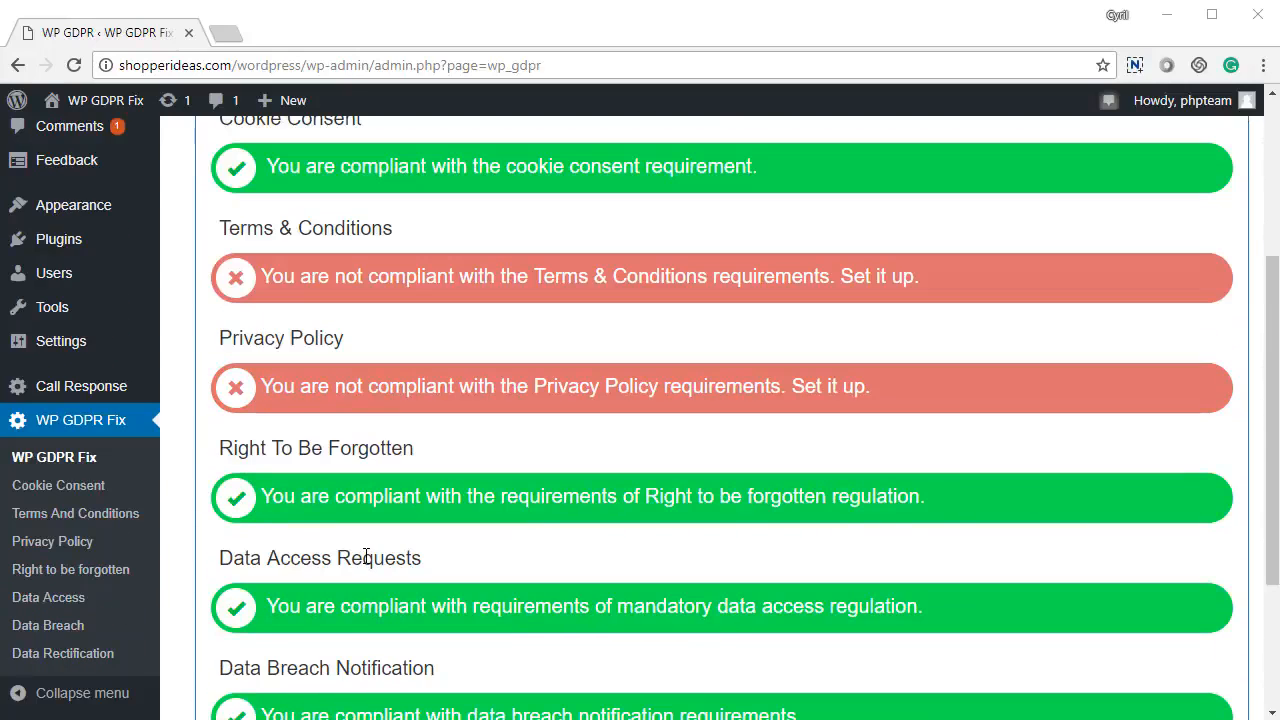